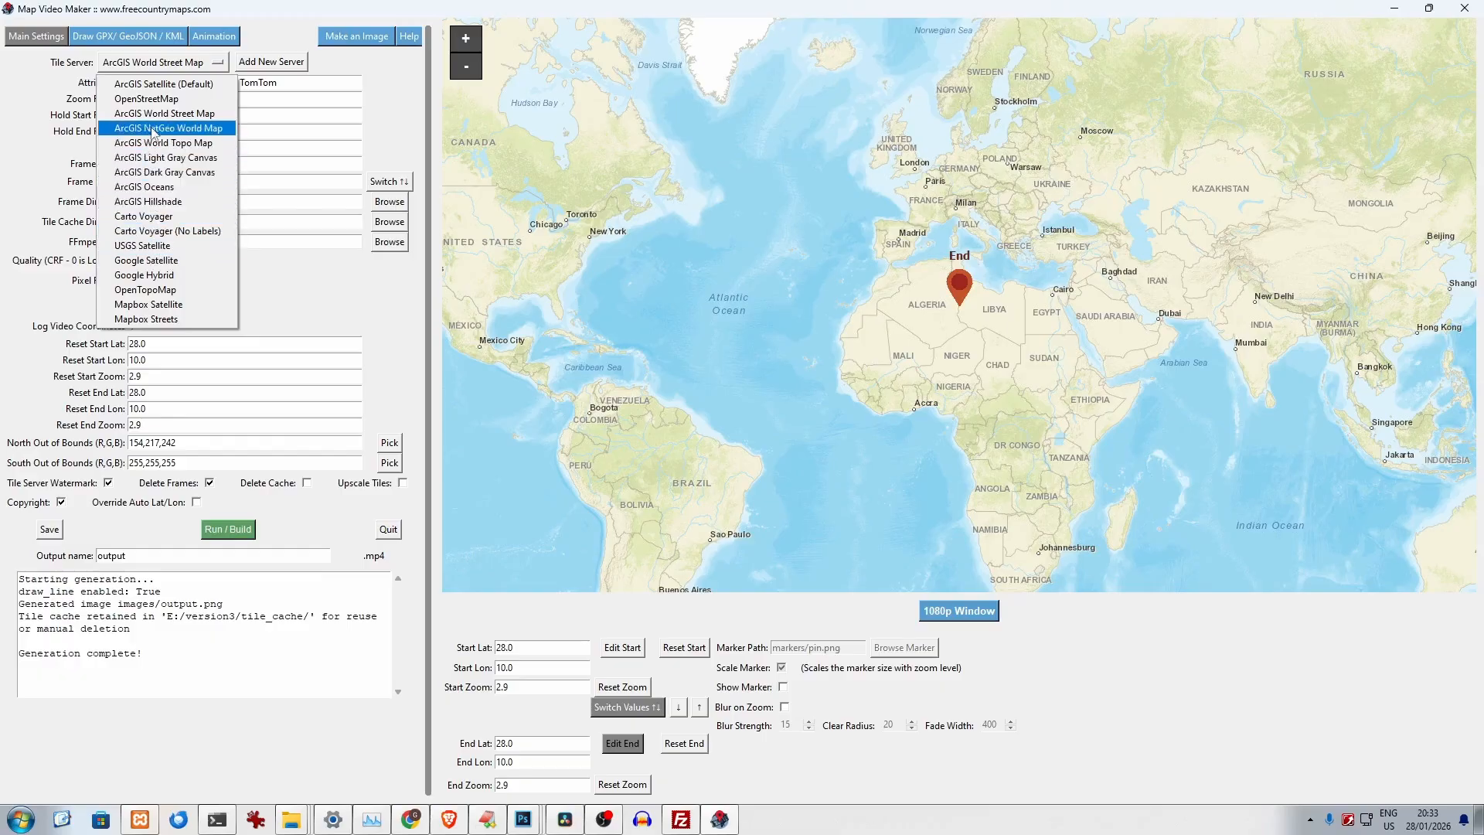
- Set the tile server to ArcGIS Satellite (Default)
{"action": "left_click", "coordinate": [152, 86]}
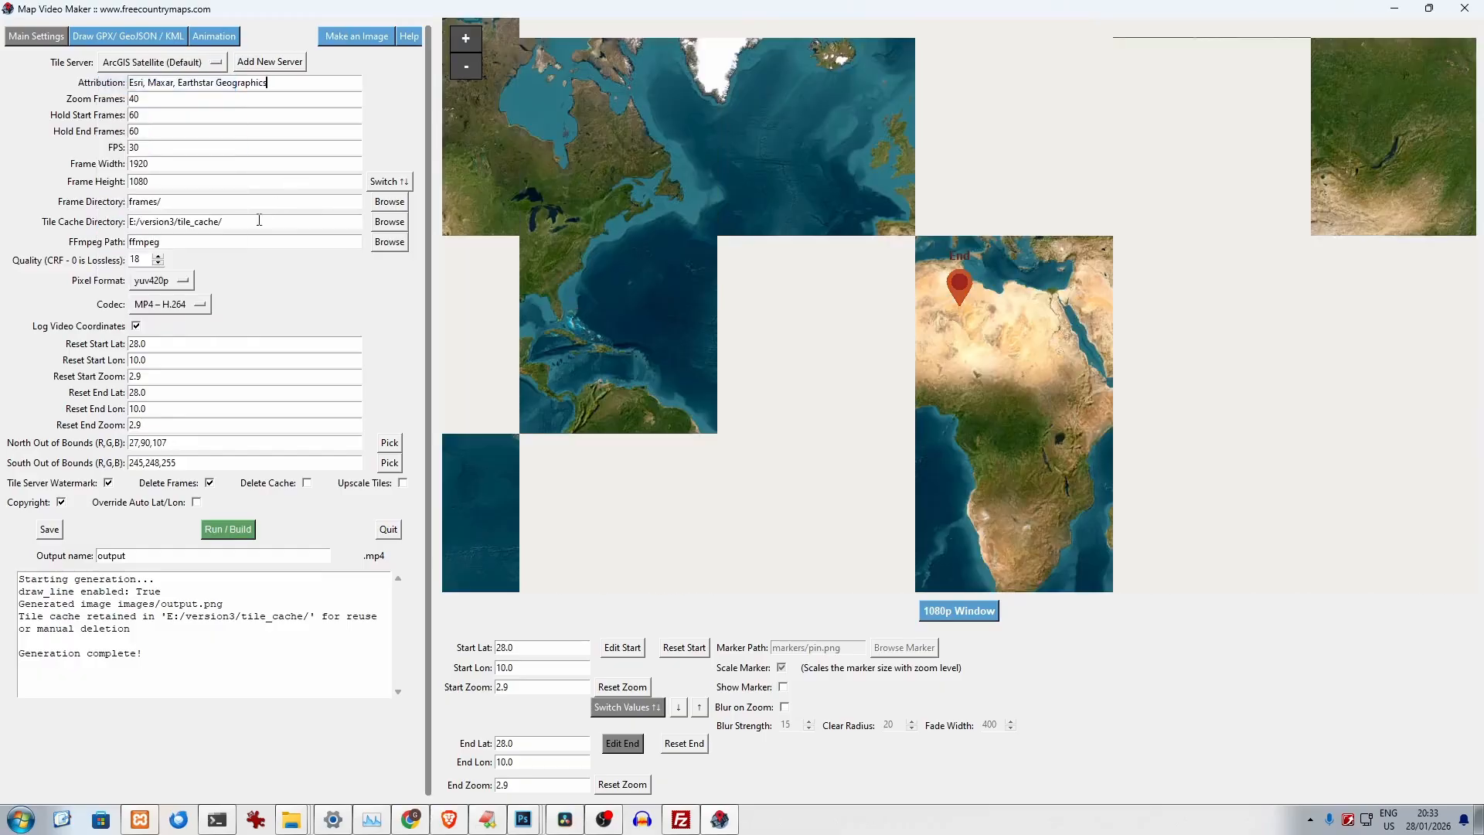
{"action": "left_click", "coordinate": [186, 279]}
{"action": "left_click", "coordinate": [255, 268]}
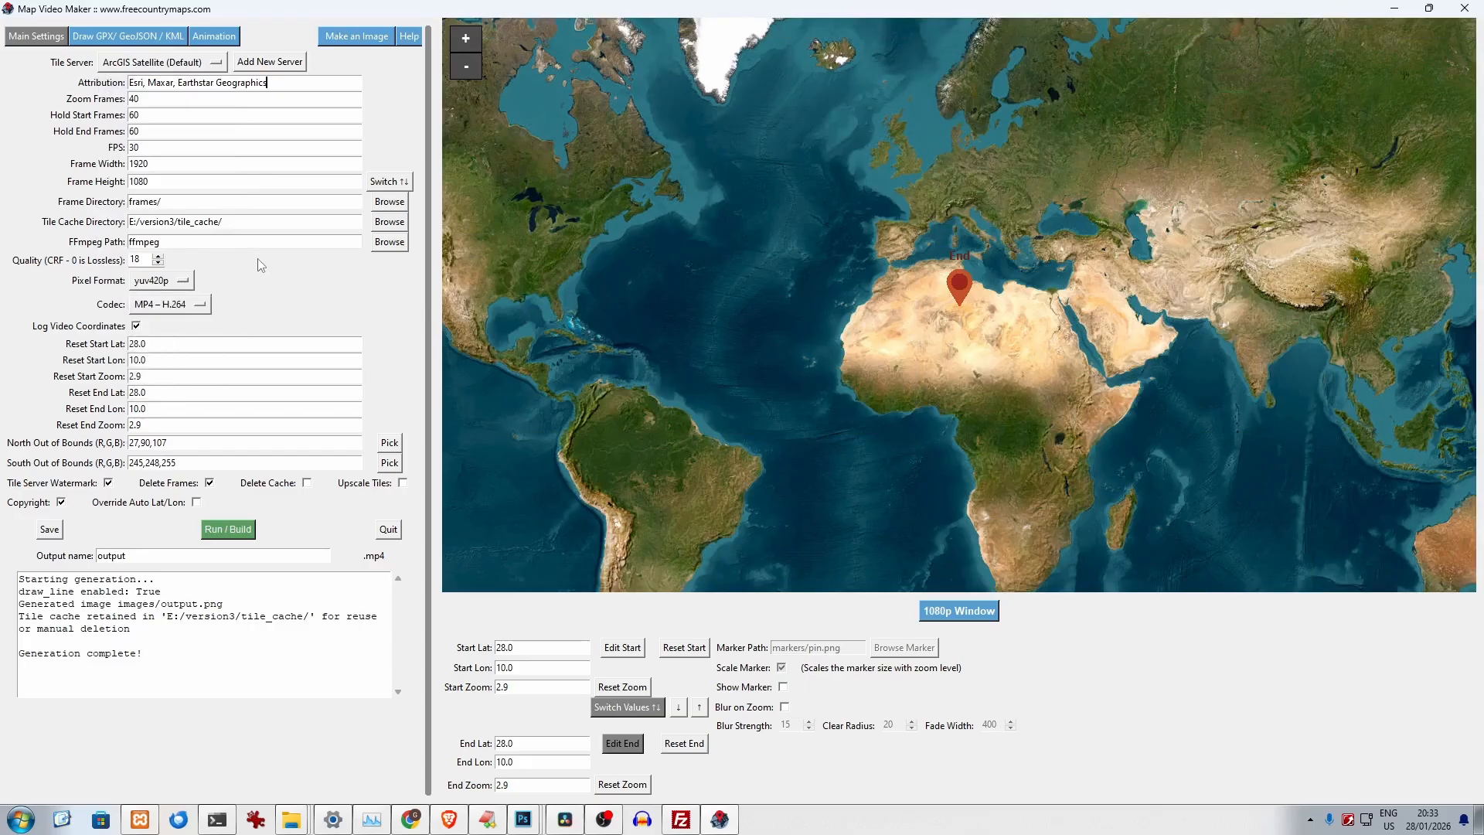
{"action": "left_click", "coordinate": [184, 306]}
{"action": "left_click", "coordinate": [257, 307]}
- Switch to EditPlus to examine the logged coordinates in video_log.txt, and return to Map Video Maker
{"action": "left_click", "coordinate": [484, 822]}
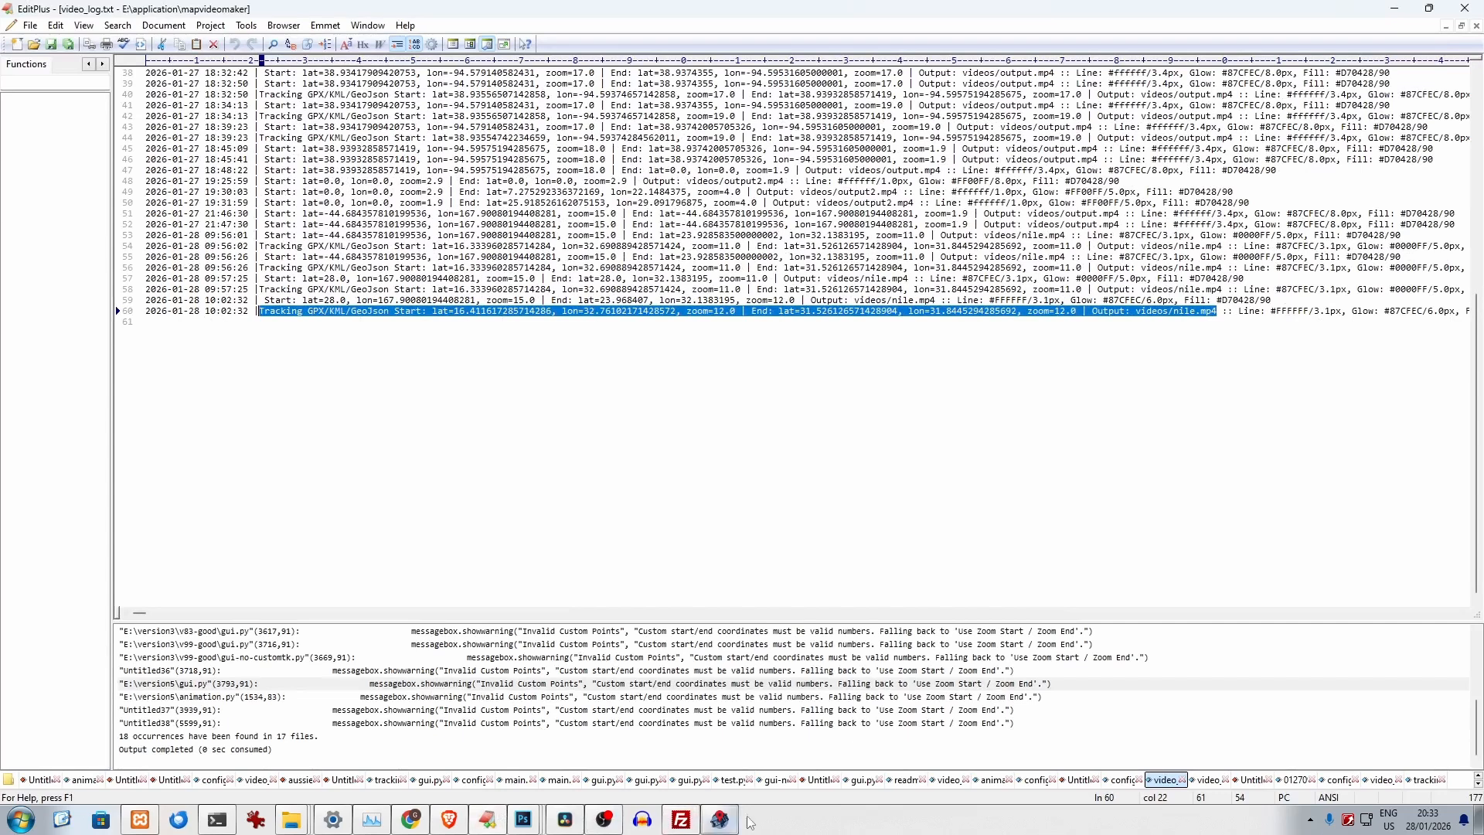
{"action": "left_click", "coordinate": [720, 820]}
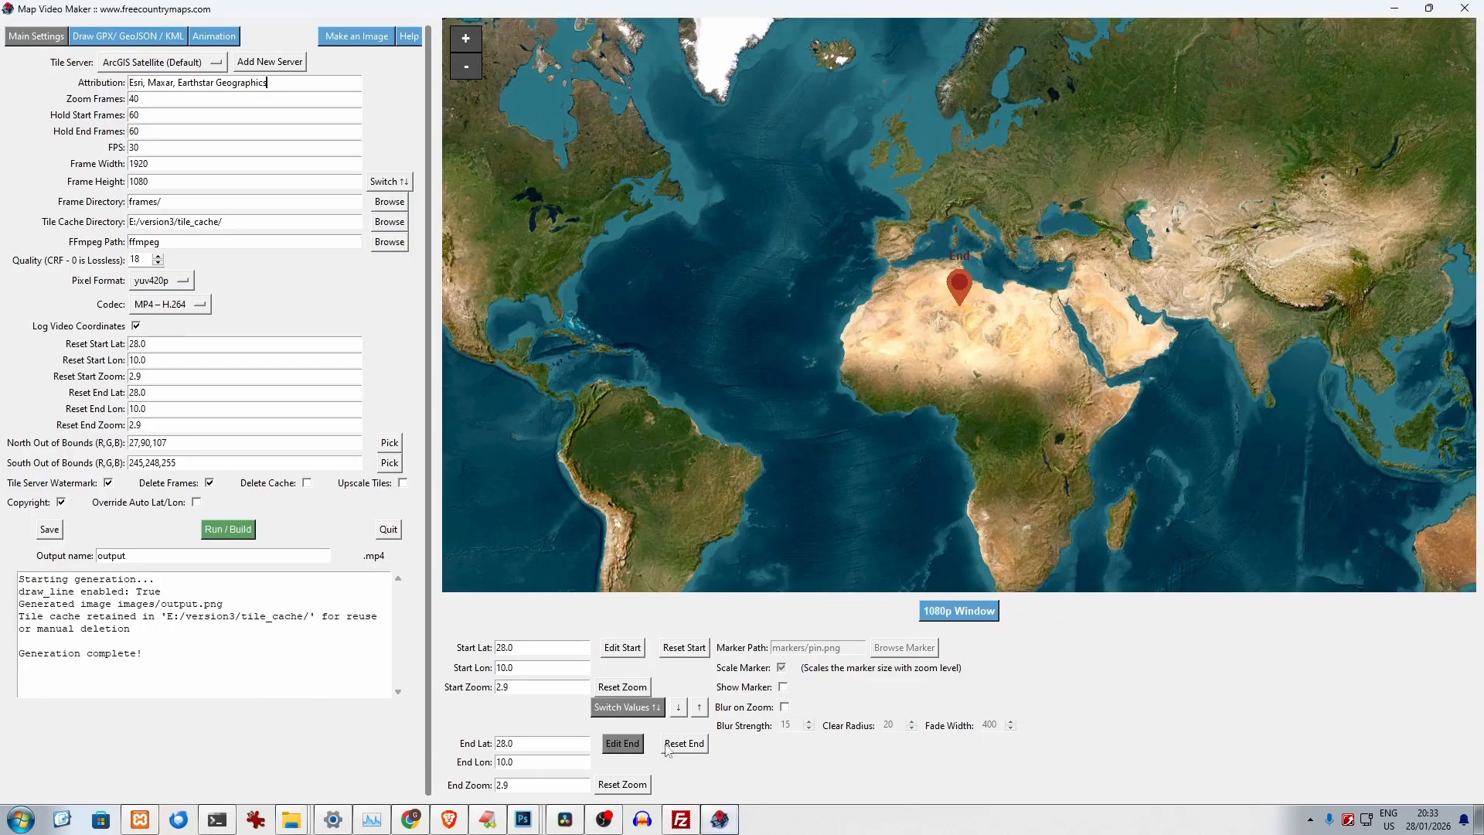
- Load the track file abeltasman.gpx from the tracks folder into the GPX/GeoJSON/KML drawing settings
{"action": "left_click", "coordinate": [128, 37]}
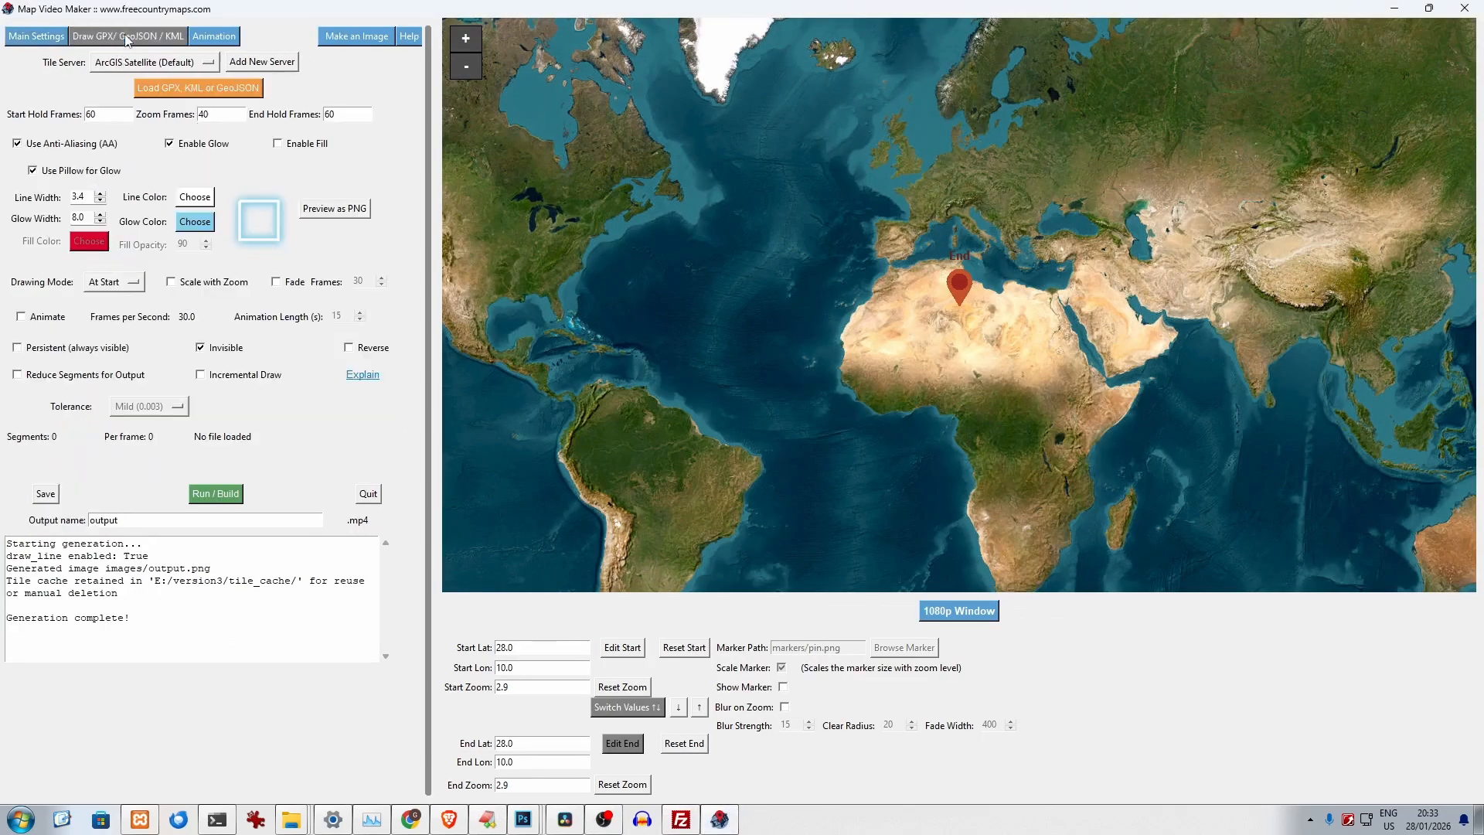
{"action": "left_click", "coordinate": [193, 90]}
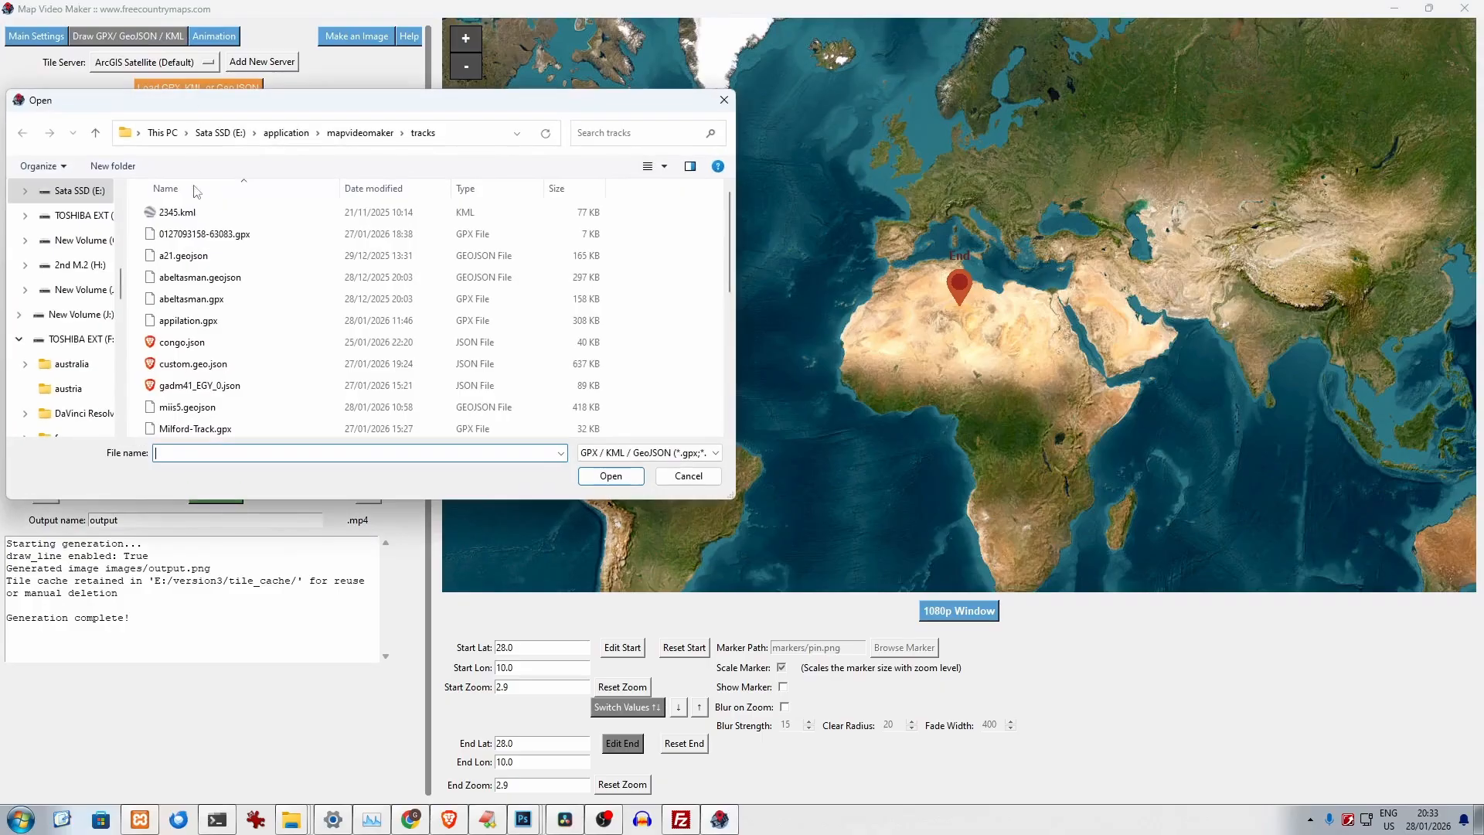
{"action": "left_click", "coordinate": [206, 300]}
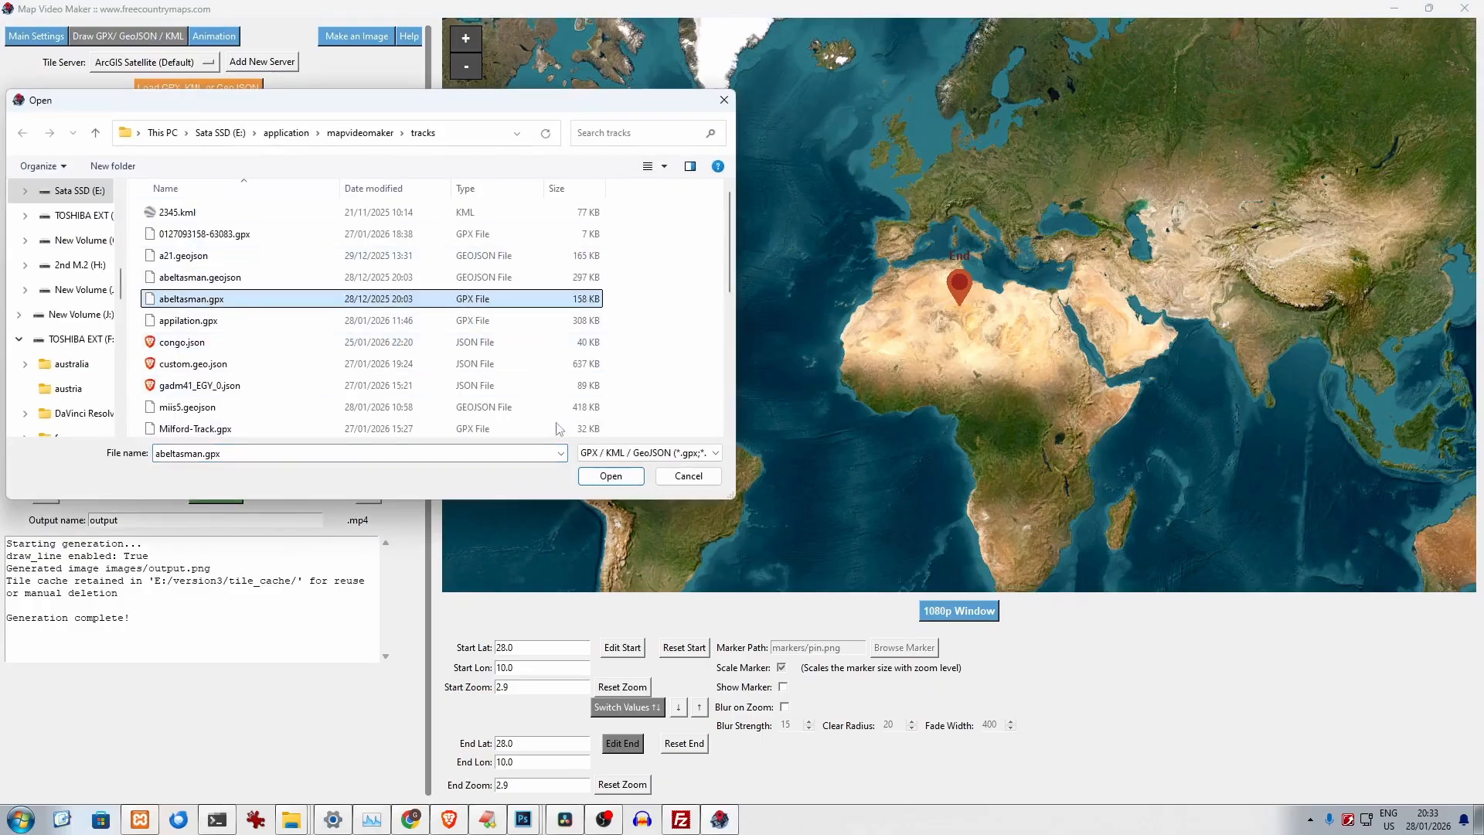
{"action": "left_click", "coordinate": [608, 475]}
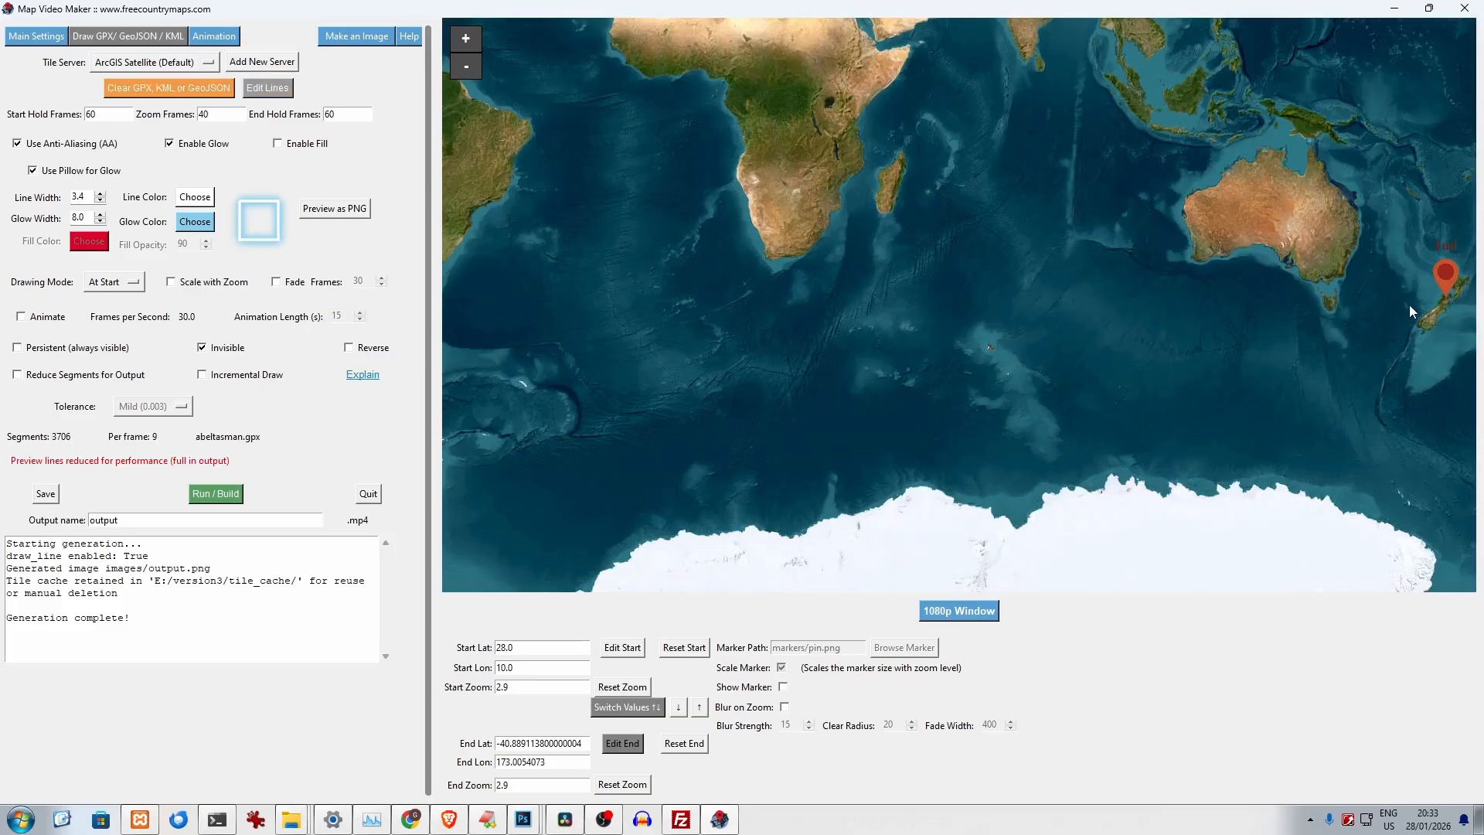
- Open the lines of the loaded Abel Tasman track for segment editing
{"action": "scroll", "coordinate": [1458, 309], "scroll_direction": "up", "scroll_amount": 1}
{"action": "scroll", "coordinate": [1440, 287], "scroll_direction": "up", "scroll_amount": 3}
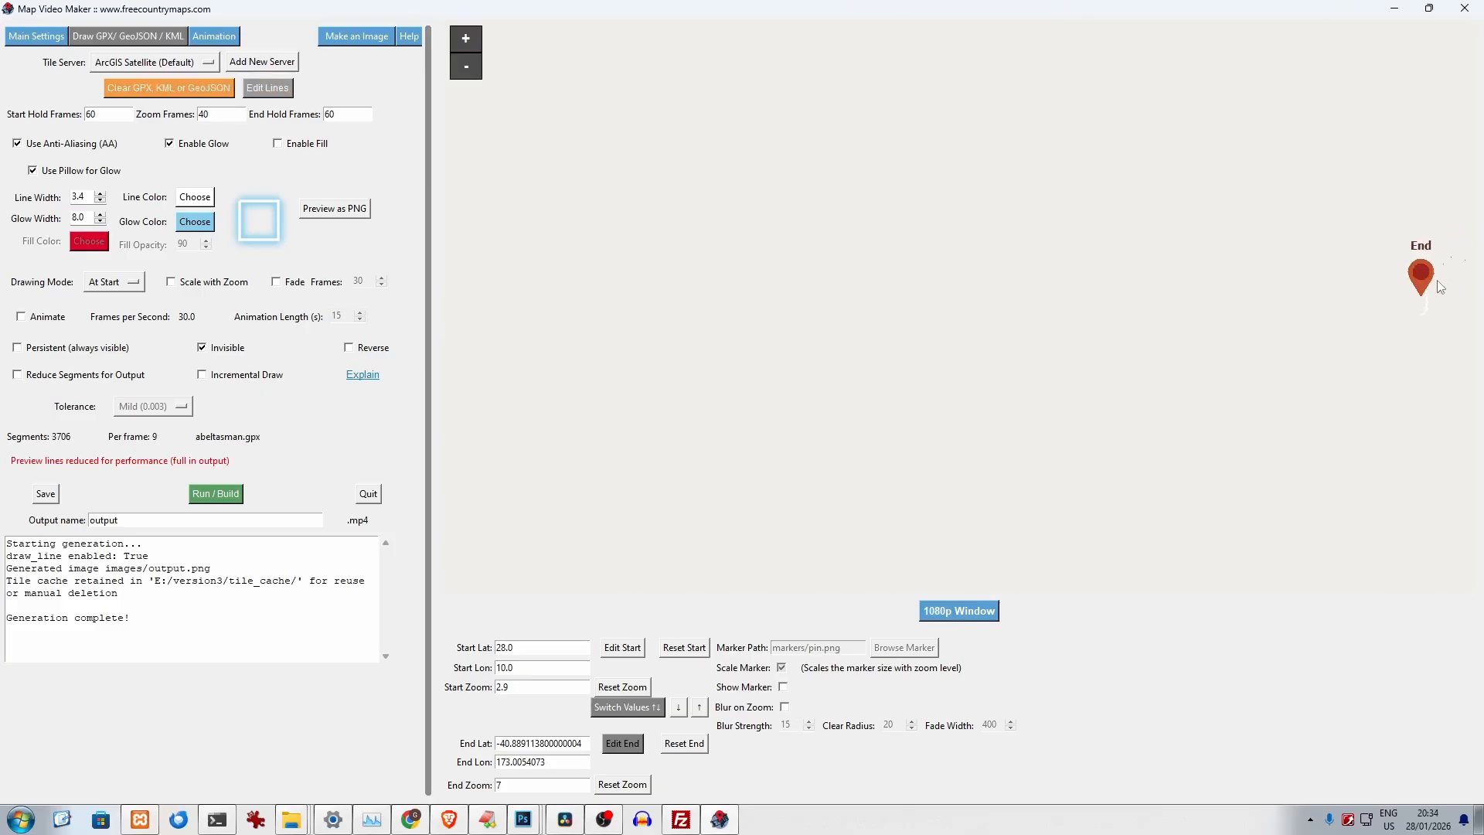
{"action": "scroll", "coordinate": [1407, 340], "scroll_direction": "up", "scroll_amount": 5}
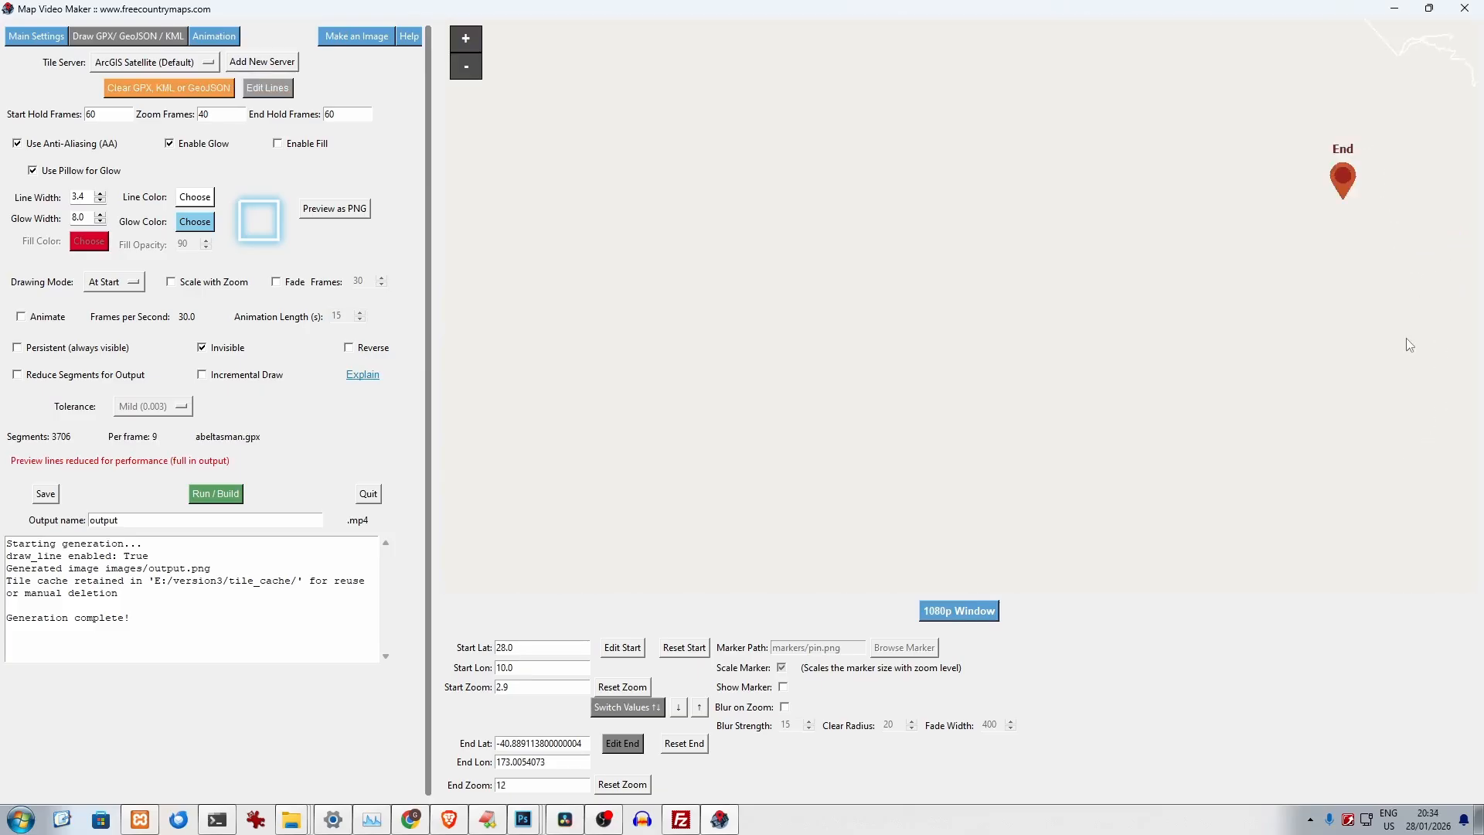
{"action": "scroll", "coordinate": [1358, 309], "scroll_direction": "down", "scroll_amount": 1}
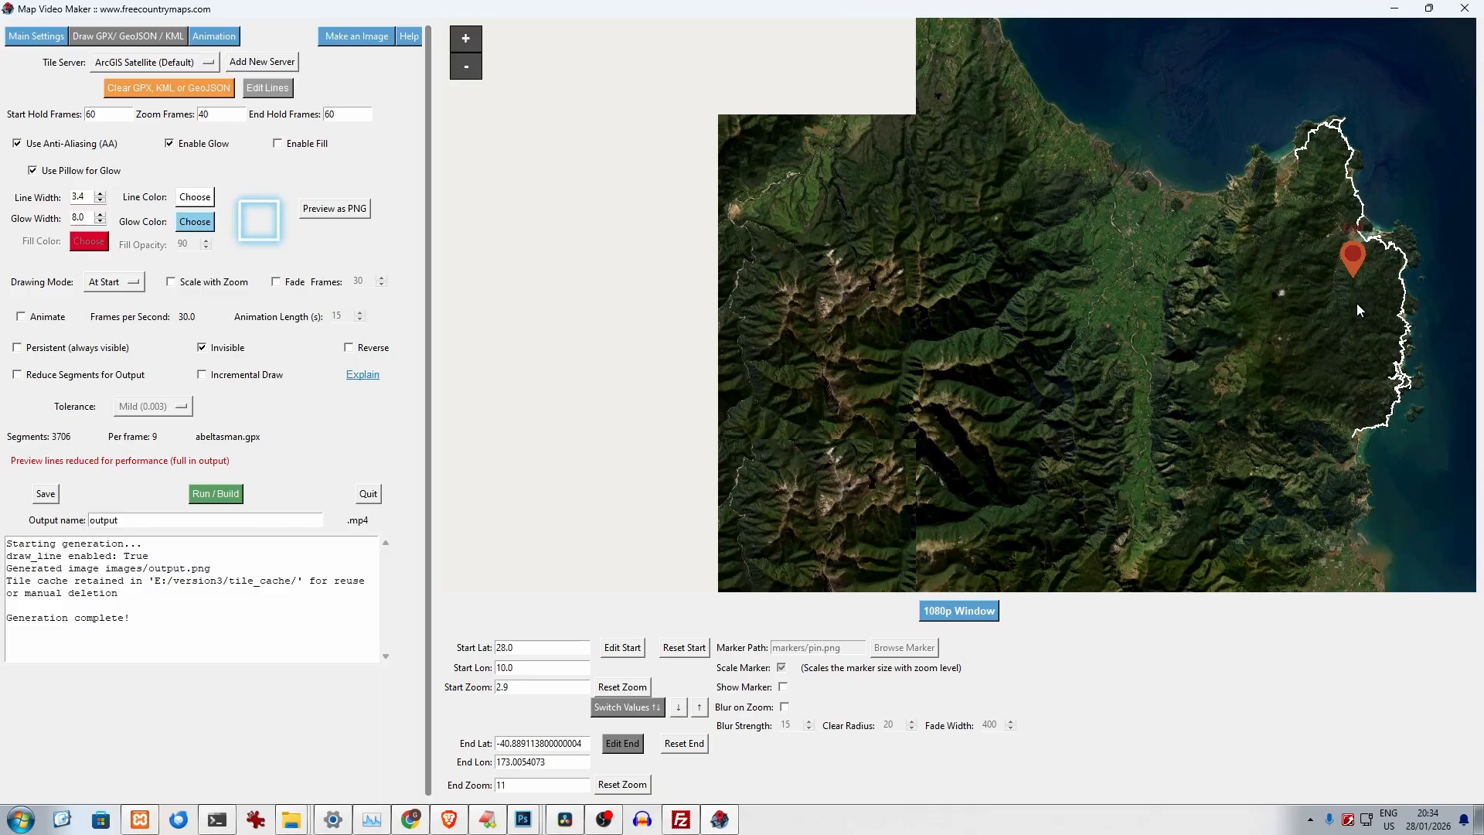
{"action": "scroll", "coordinate": [1358, 305], "scroll_direction": "up", "scroll_amount": 1}
{"action": "left_click_drag", "start_coordinate": [1293, 366], "coordinate": [1157, 351]}
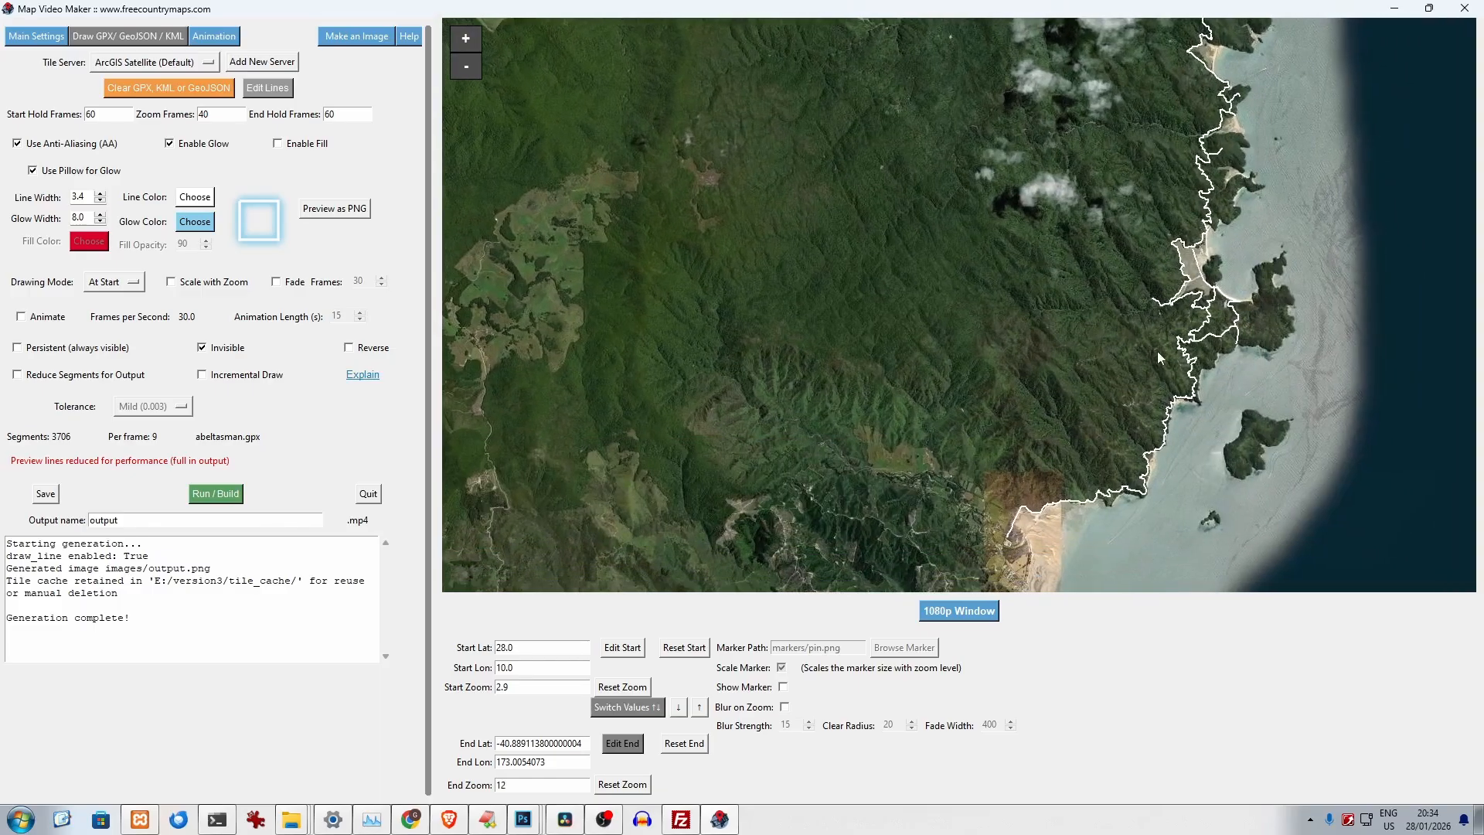
{"action": "scroll", "coordinate": [1157, 351], "scroll_direction": "up", "scroll_amount": 1}
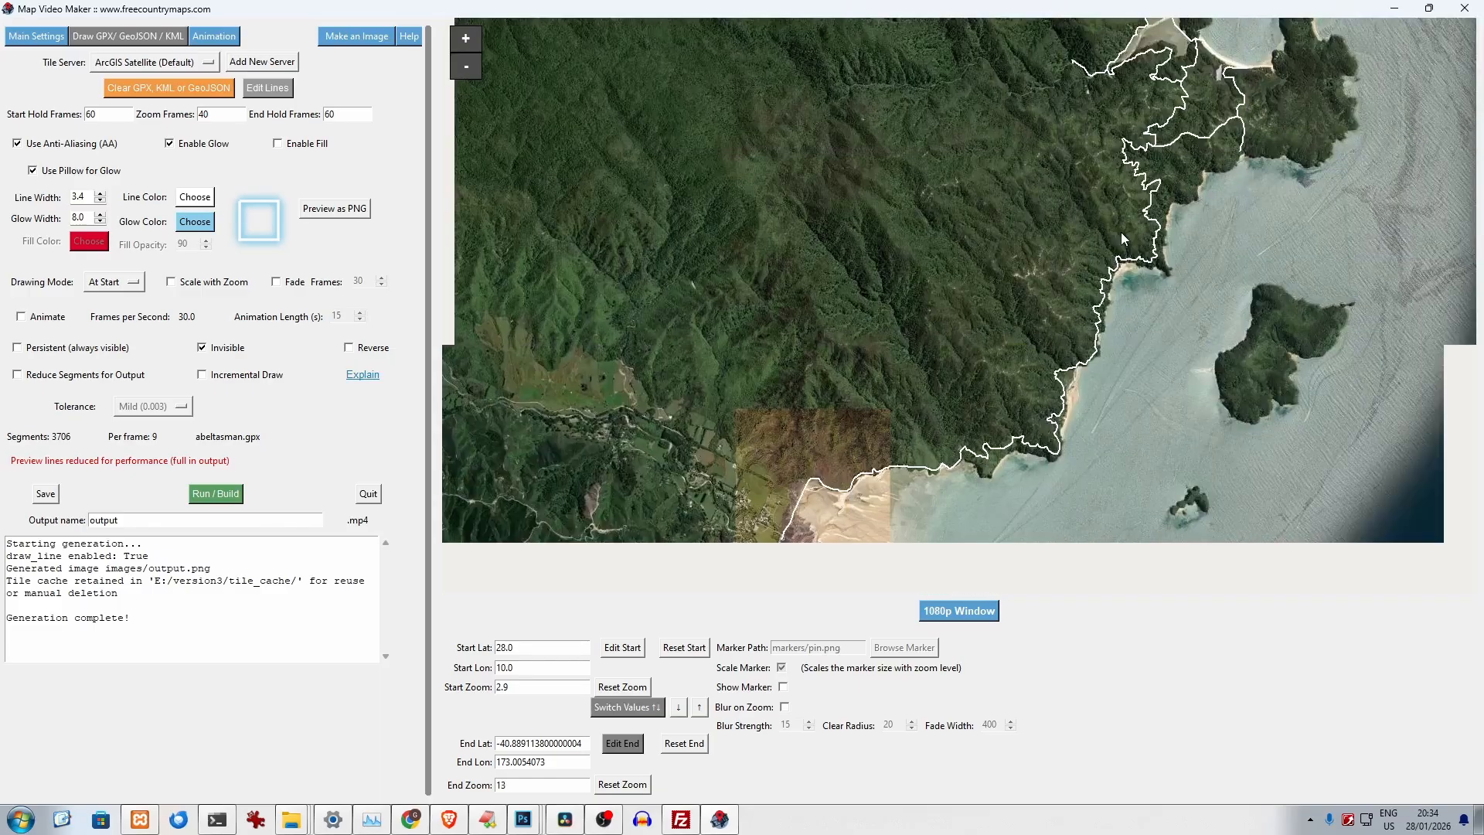
{"action": "left_click", "coordinate": [259, 90]}
- Try reversing the direction of segment #1 along the southern coast, and delete that segment
{"action": "scroll", "coordinate": [1076, 518], "scroll_direction": "up", "scroll_amount": 1}
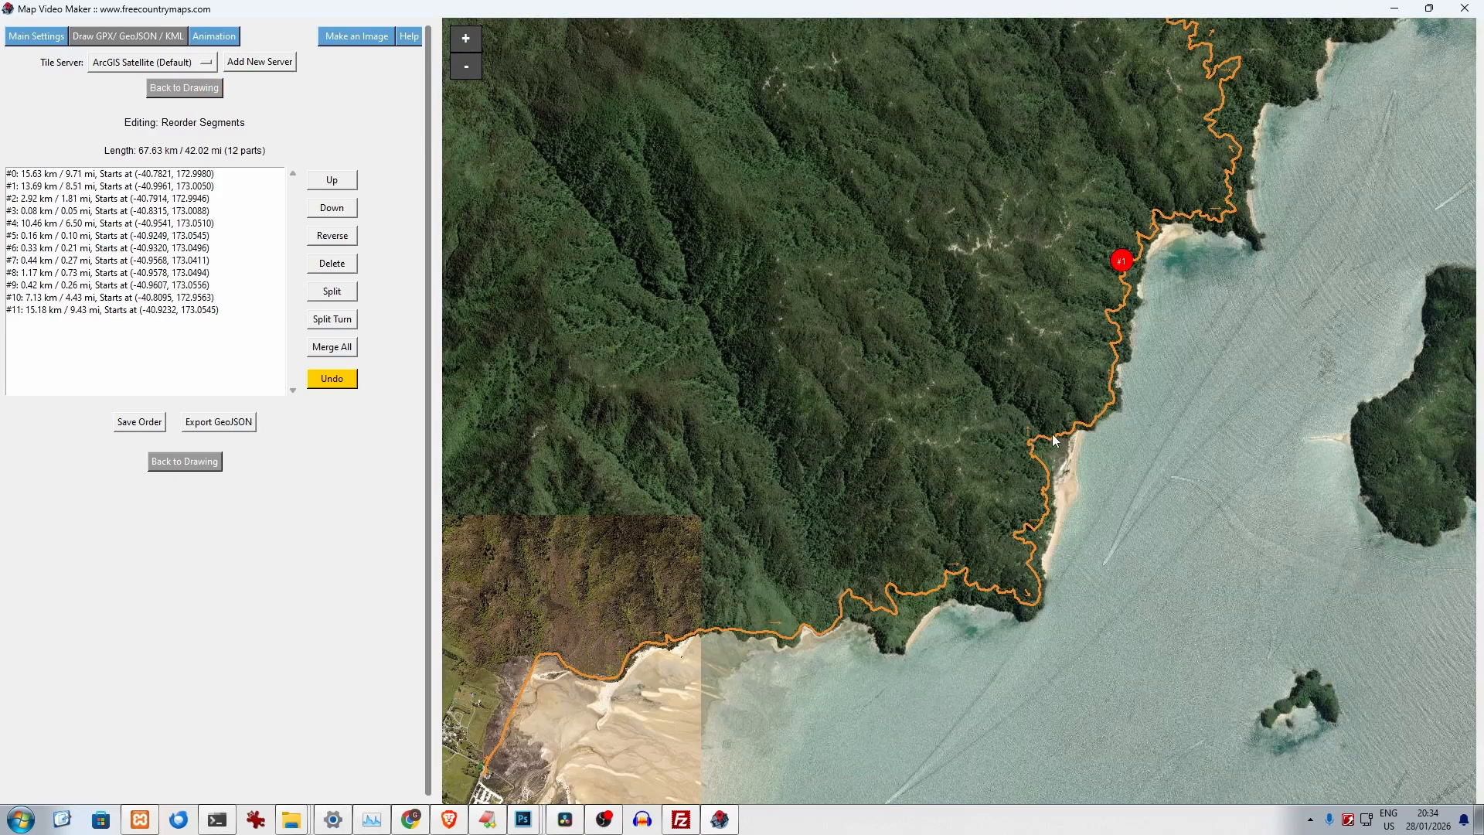
{"action": "scroll", "coordinate": [1033, 444], "scroll_direction": "up", "scroll_amount": 1}
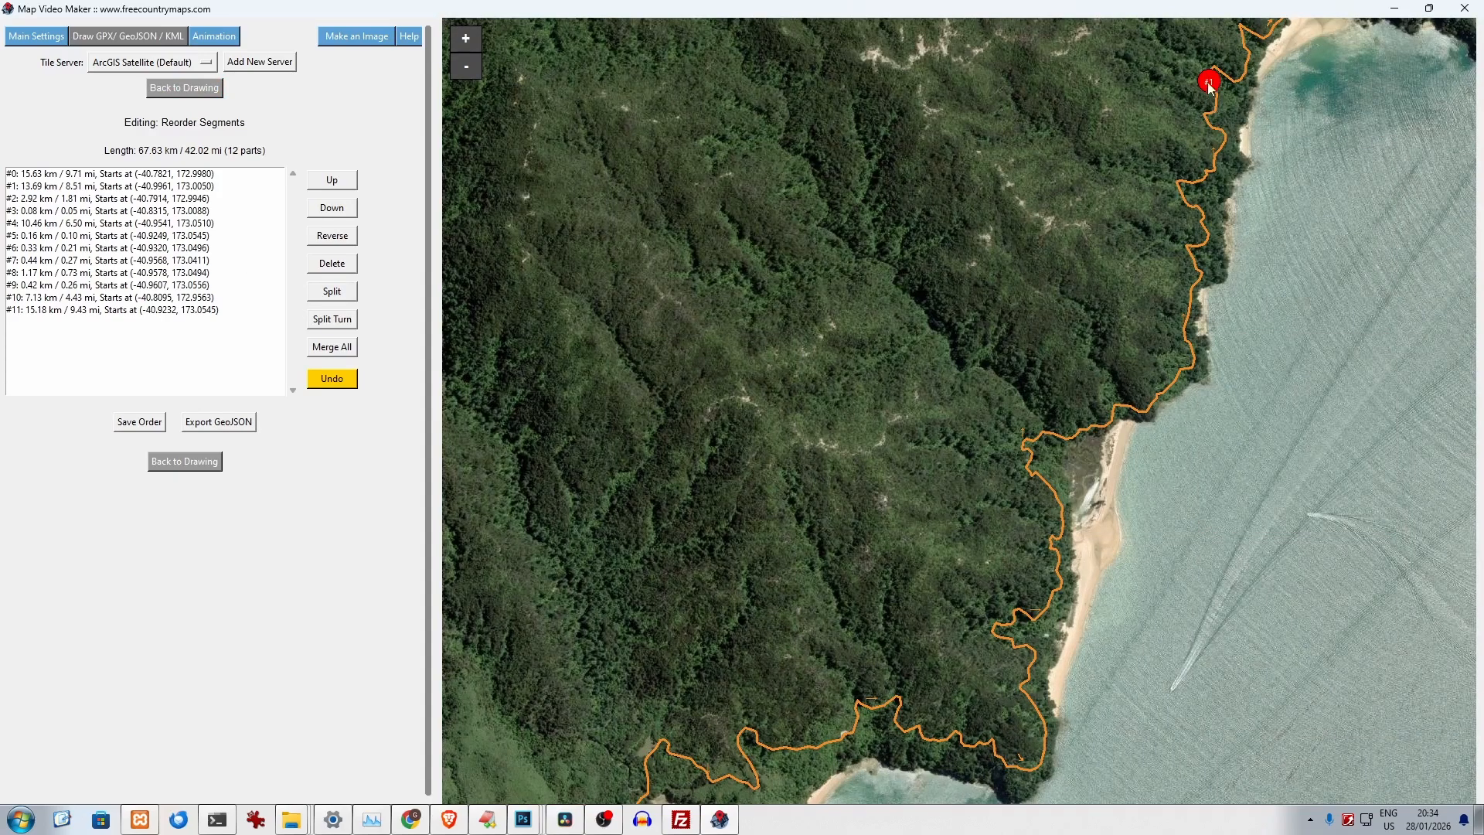
{"action": "left_click", "coordinate": [41, 186]}
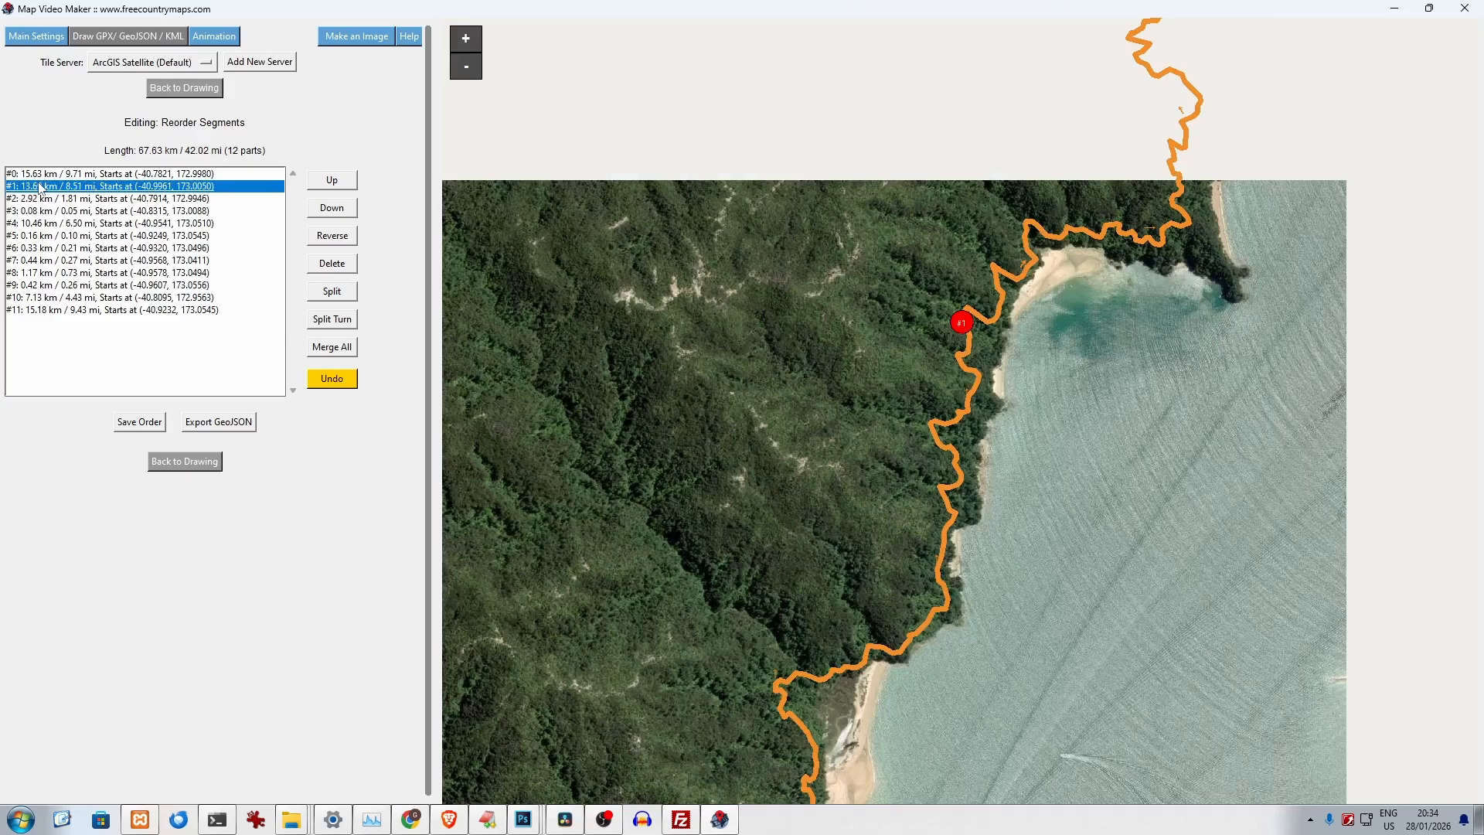
{"action": "left_click", "coordinate": [331, 237]}
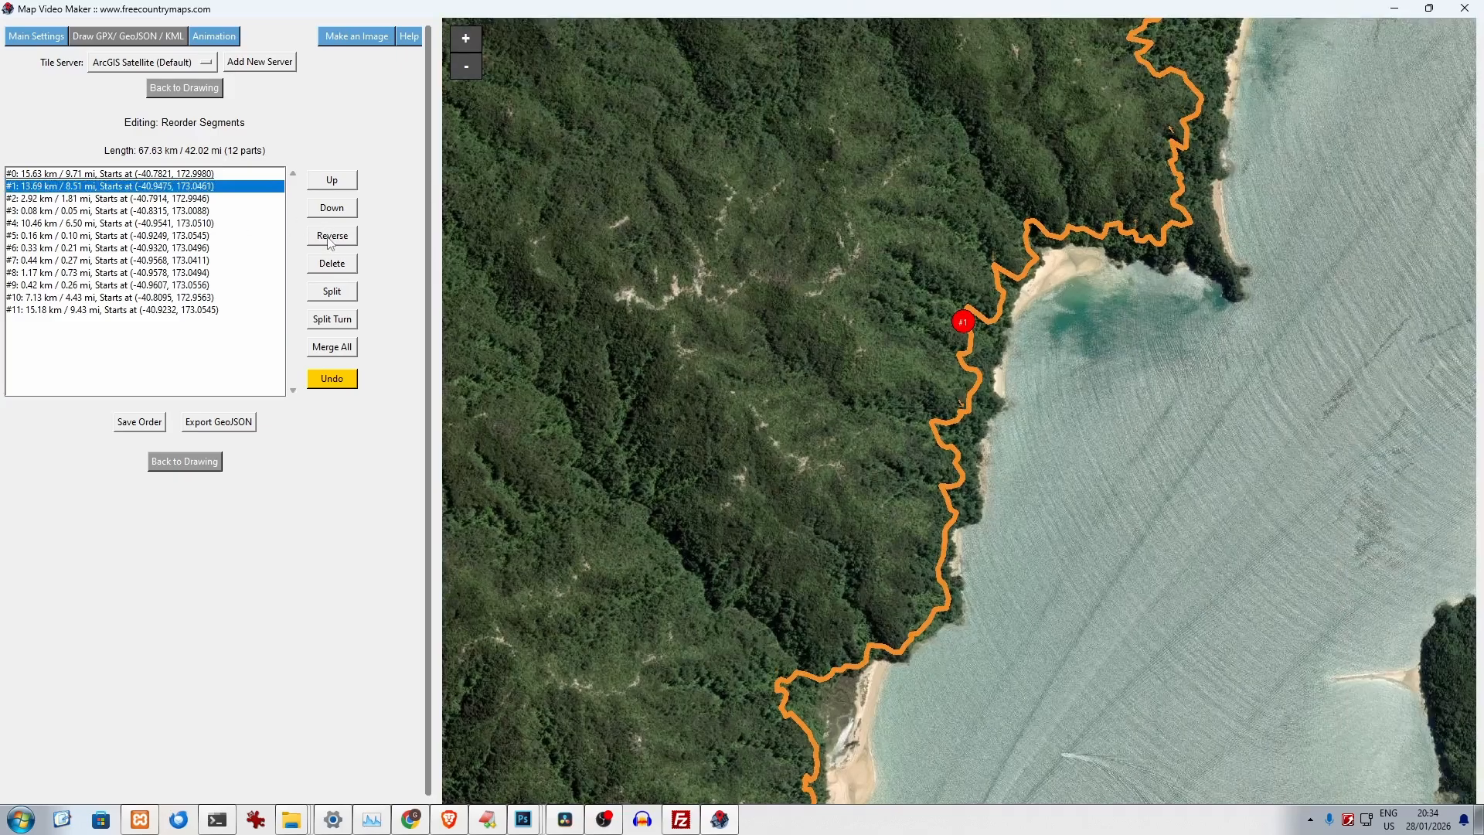
{"action": "left_click", "coordinate": [328, 237]}
{"action": "left_click", "coordinate": [328, 237]}
{"action": "left_click", "coordinate": [332, 265]}
- Split segment #8, the inland branch below the bay, into two parts near its midpoint
{"action": "scroll", "coordinate": [1089, 242], "scroll_direction": "down", "scroll_amount": 4}
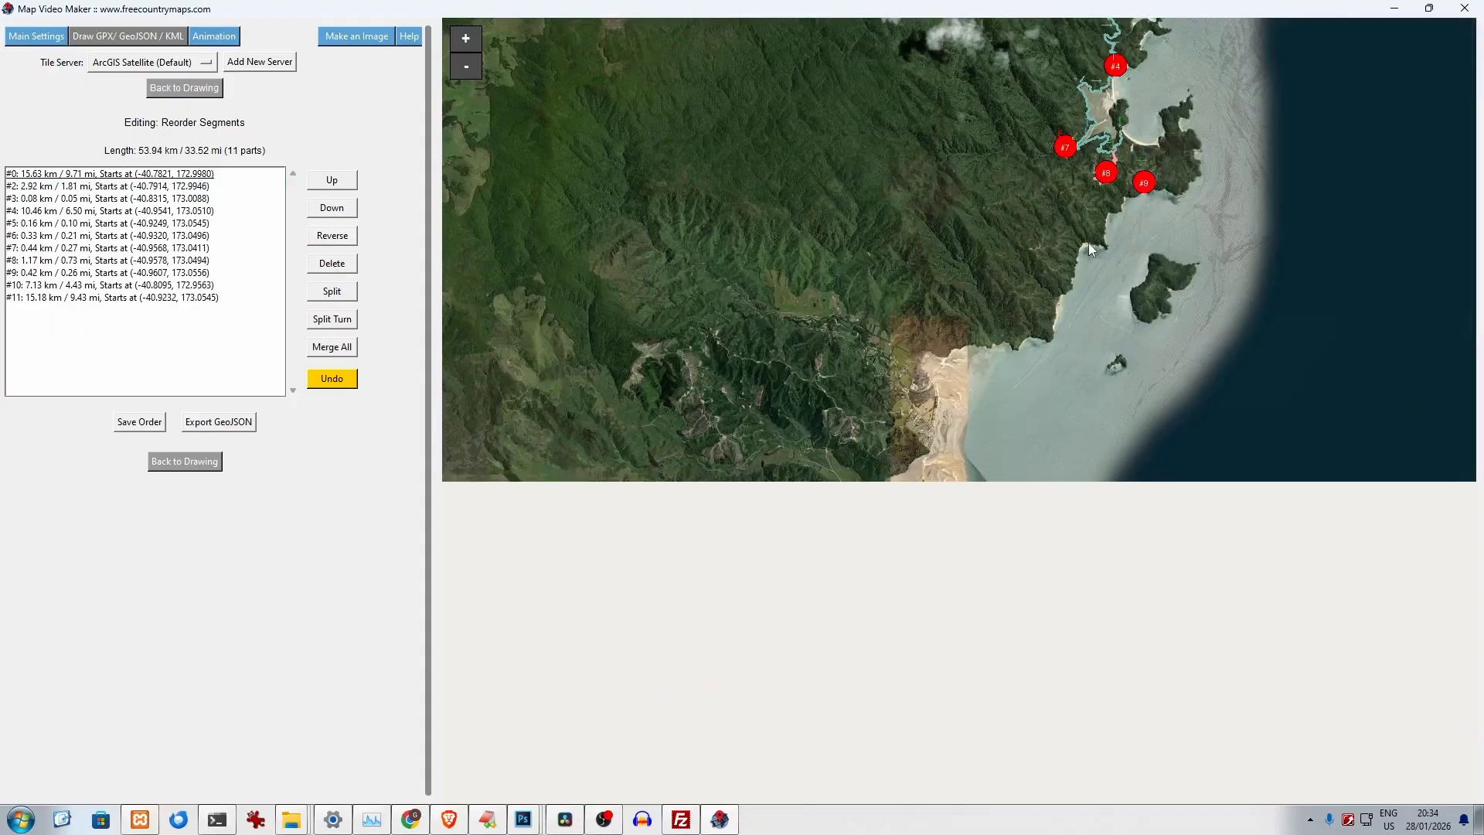
{"action": "scroll", "coordinate": [1078, 310], "scroll_direction": "up", "scroll_amount": 3}
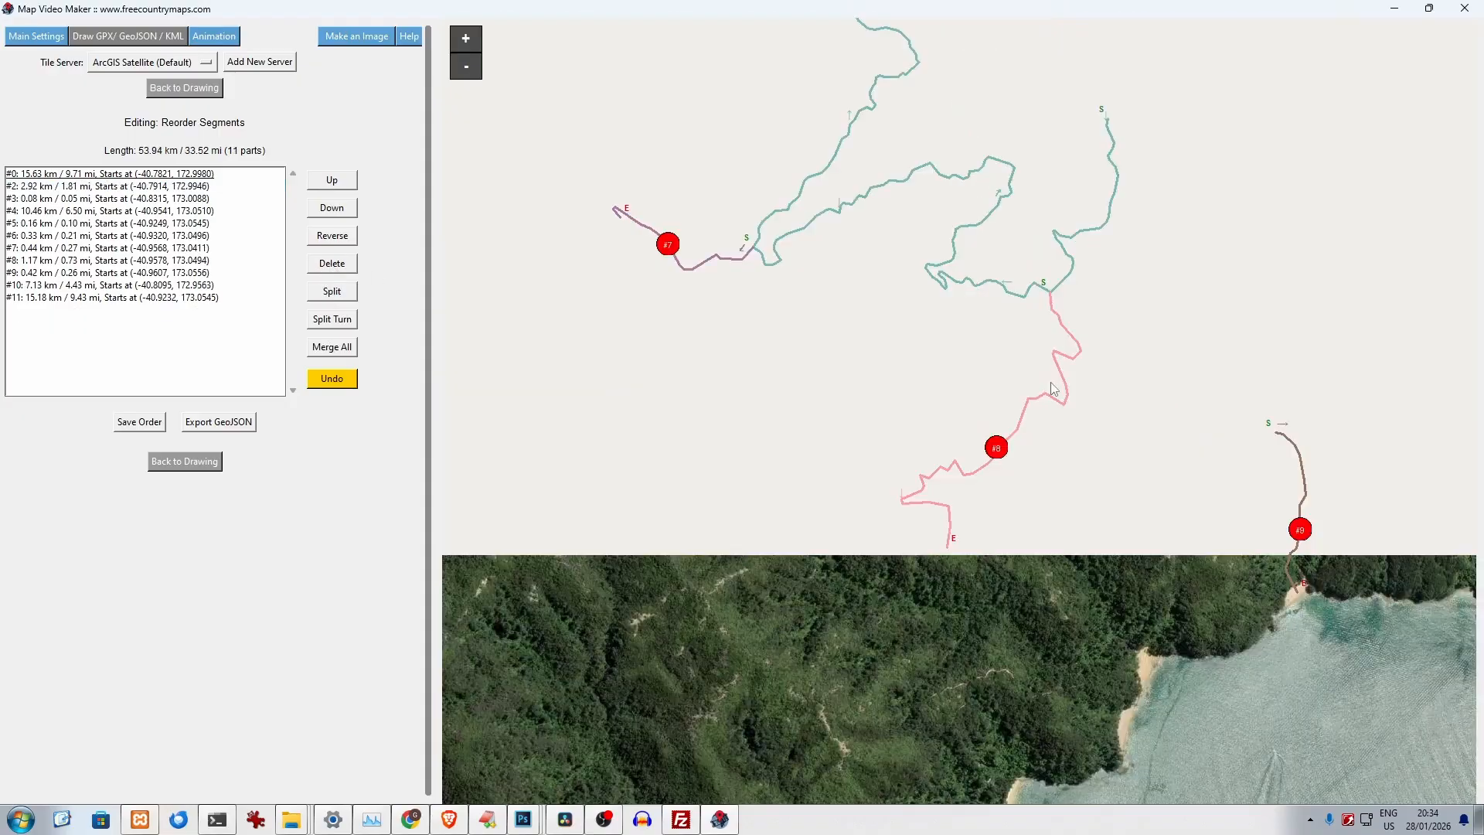
{"action": "scroll", "coordinate": [1053, 388], "scroll_direction": "up", "scroll_amount": 1}
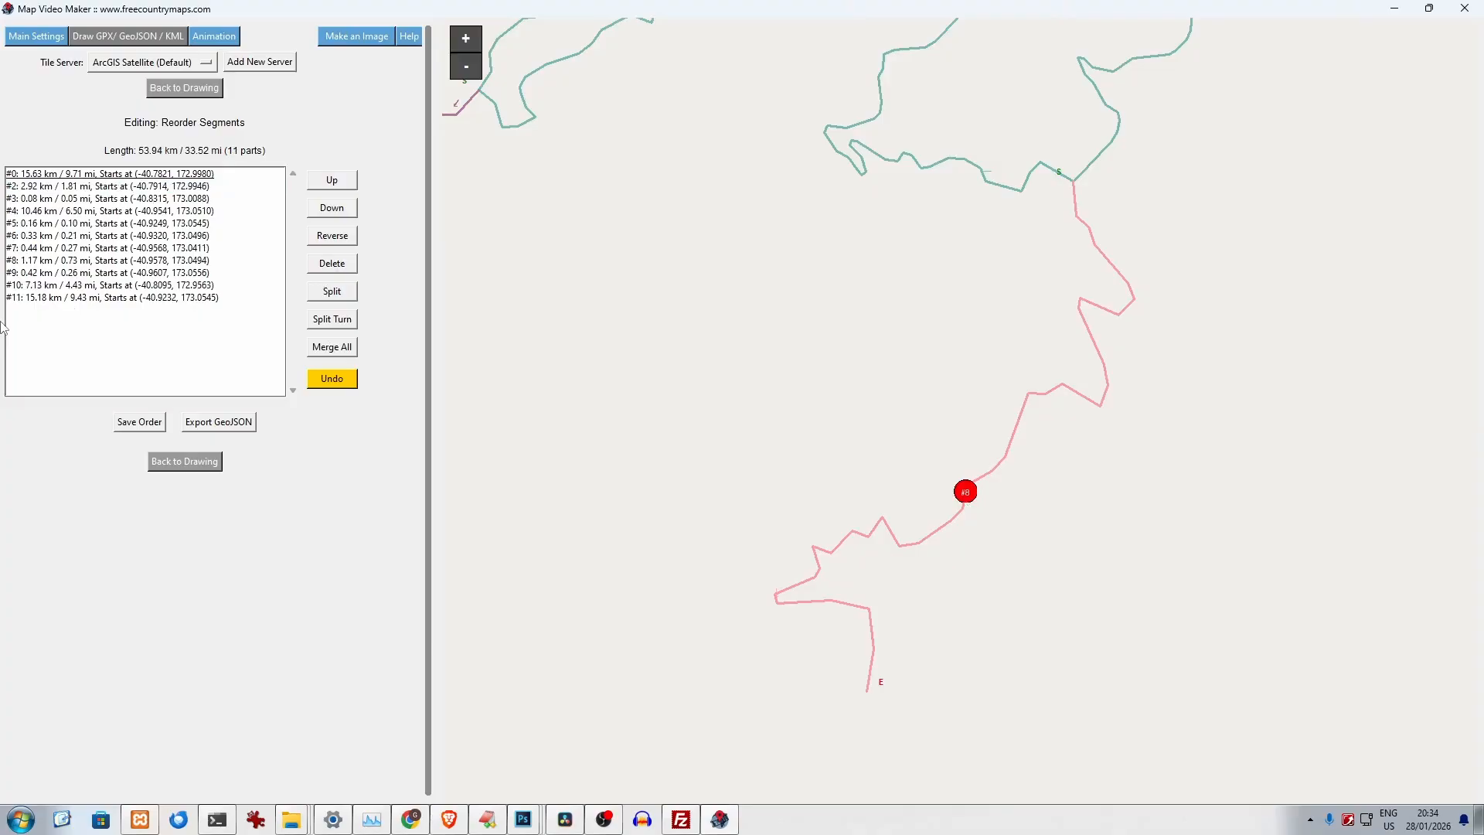
{"action": "left_click", "coordinate": [27, 262]}
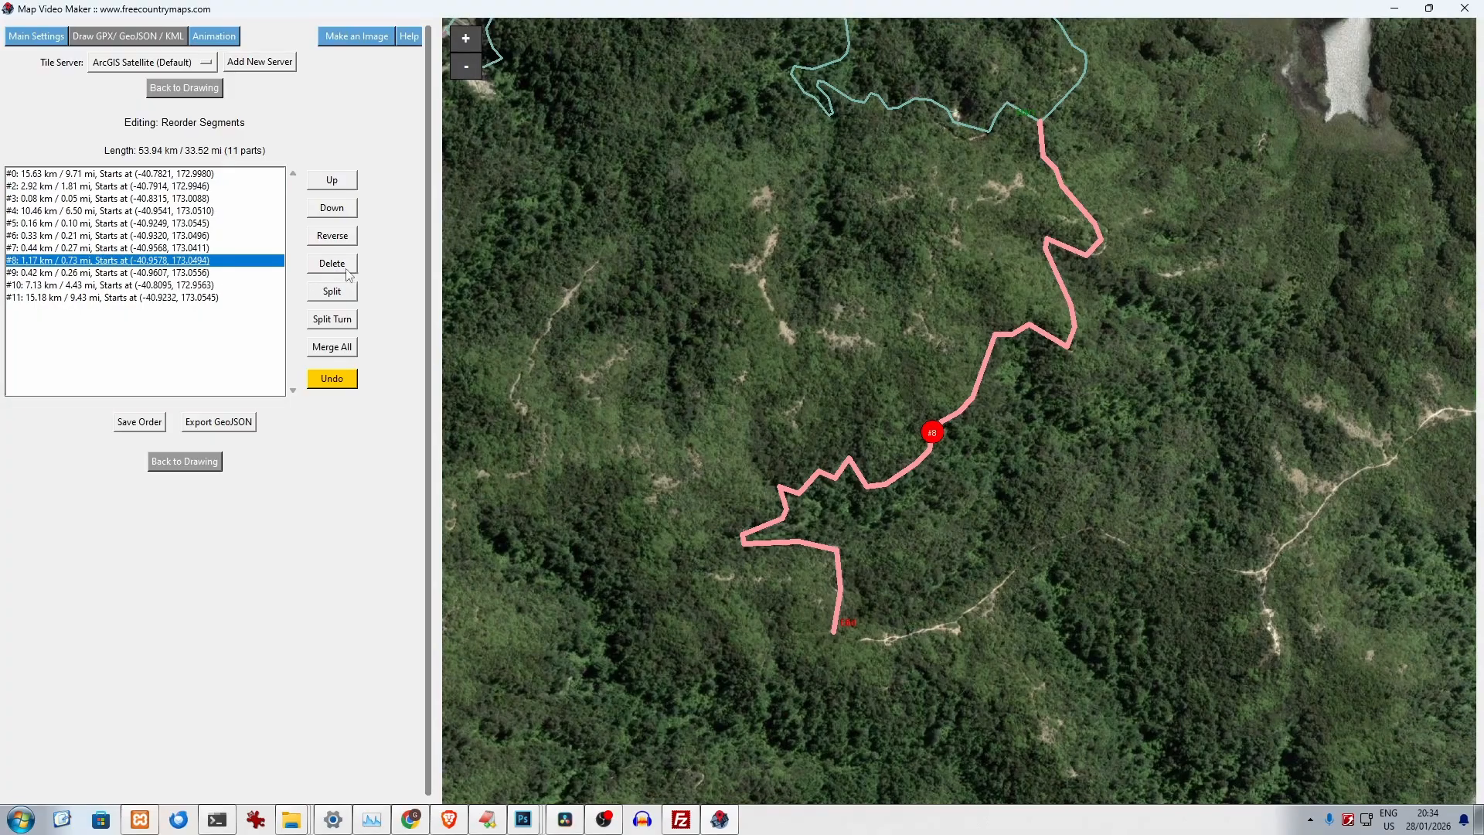
{"action": "left_click", "coordinate": [341, 292]}
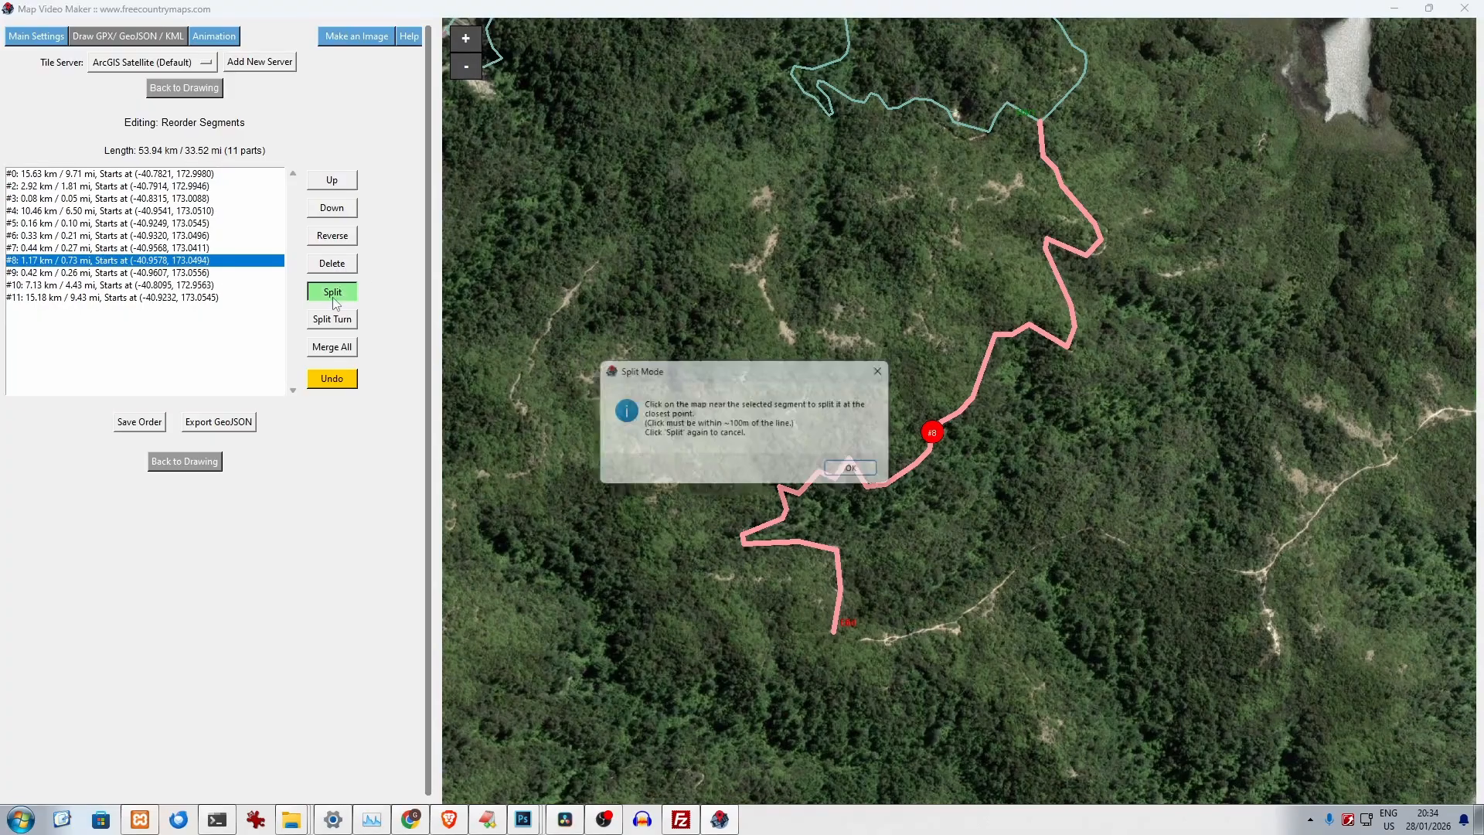
{"action": "left_click", "coordinate": [844, 469]}
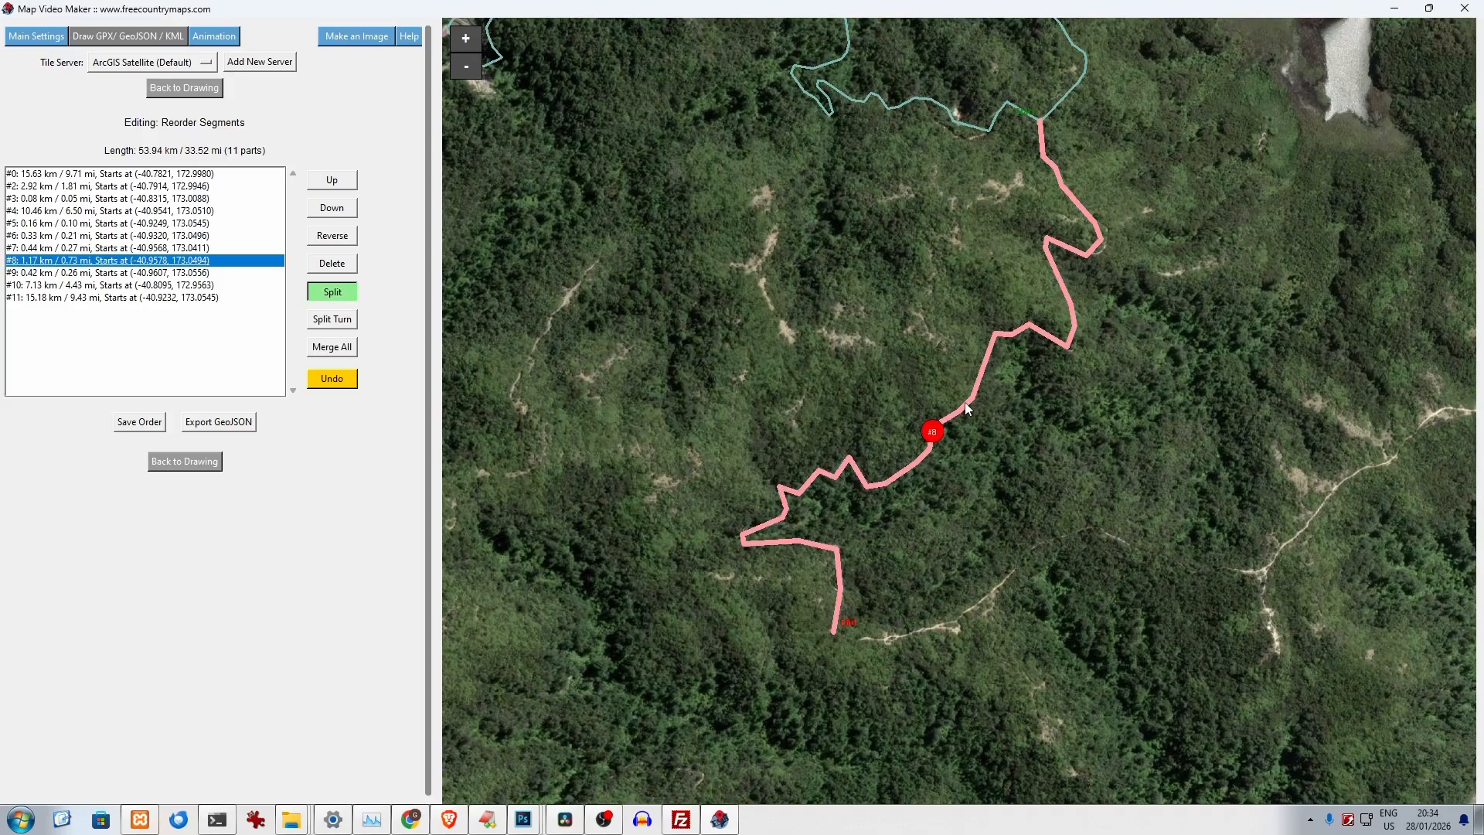
{"action": "mouse_move", "coordinate": [964, 402]}
{"action": "left_mouse_down"}
{"action": "mouse_move", "coordinate": [971, 463]}
{"action": "mouse_move", "coordinate": [926, 467]}
{"action": "left_mouse_up"}
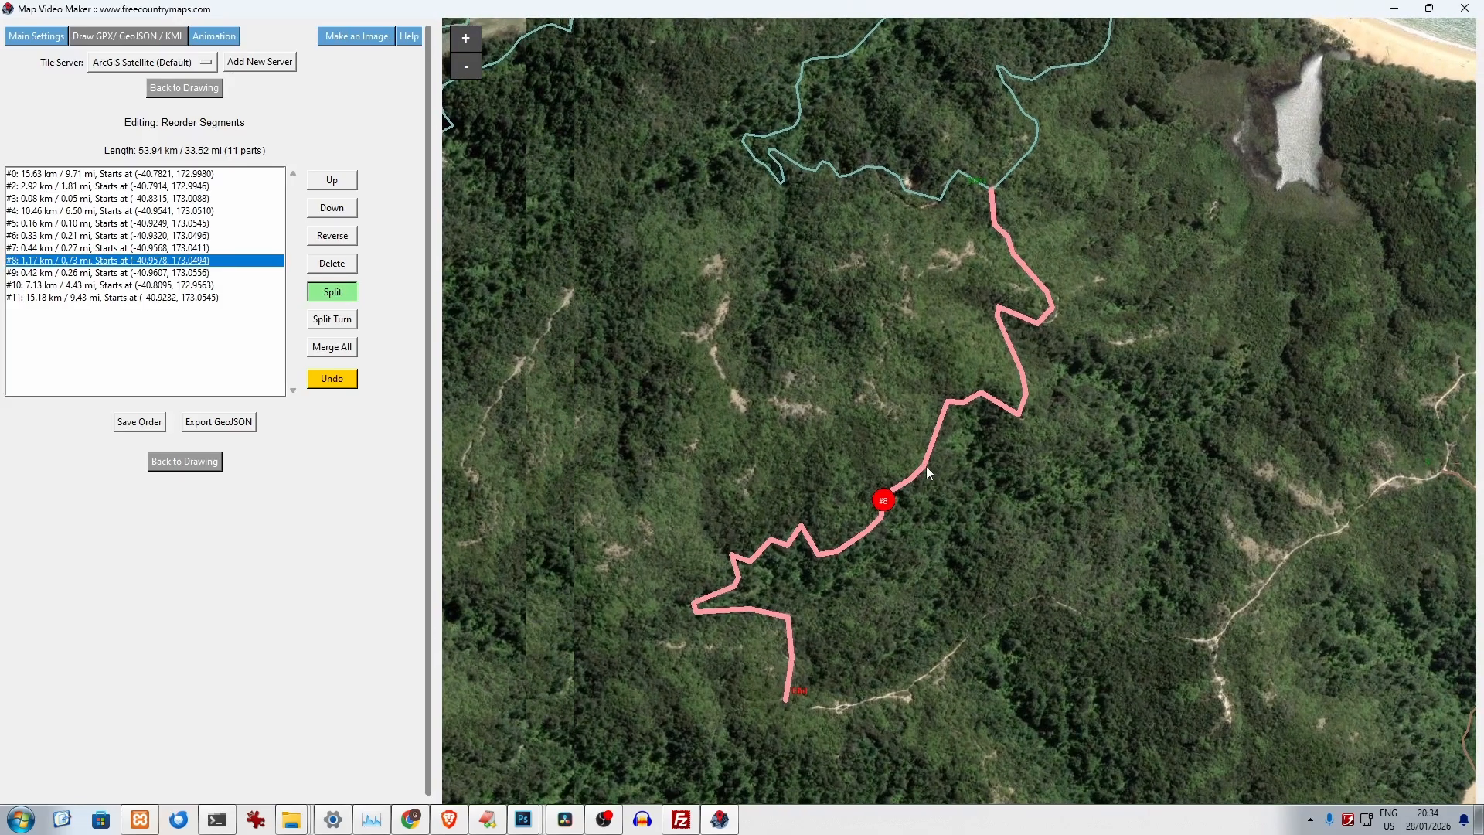
{"action": "left_click", "coordinate": [926, 467]}
{"action": "left_click", "coordinate": [789, 466]}
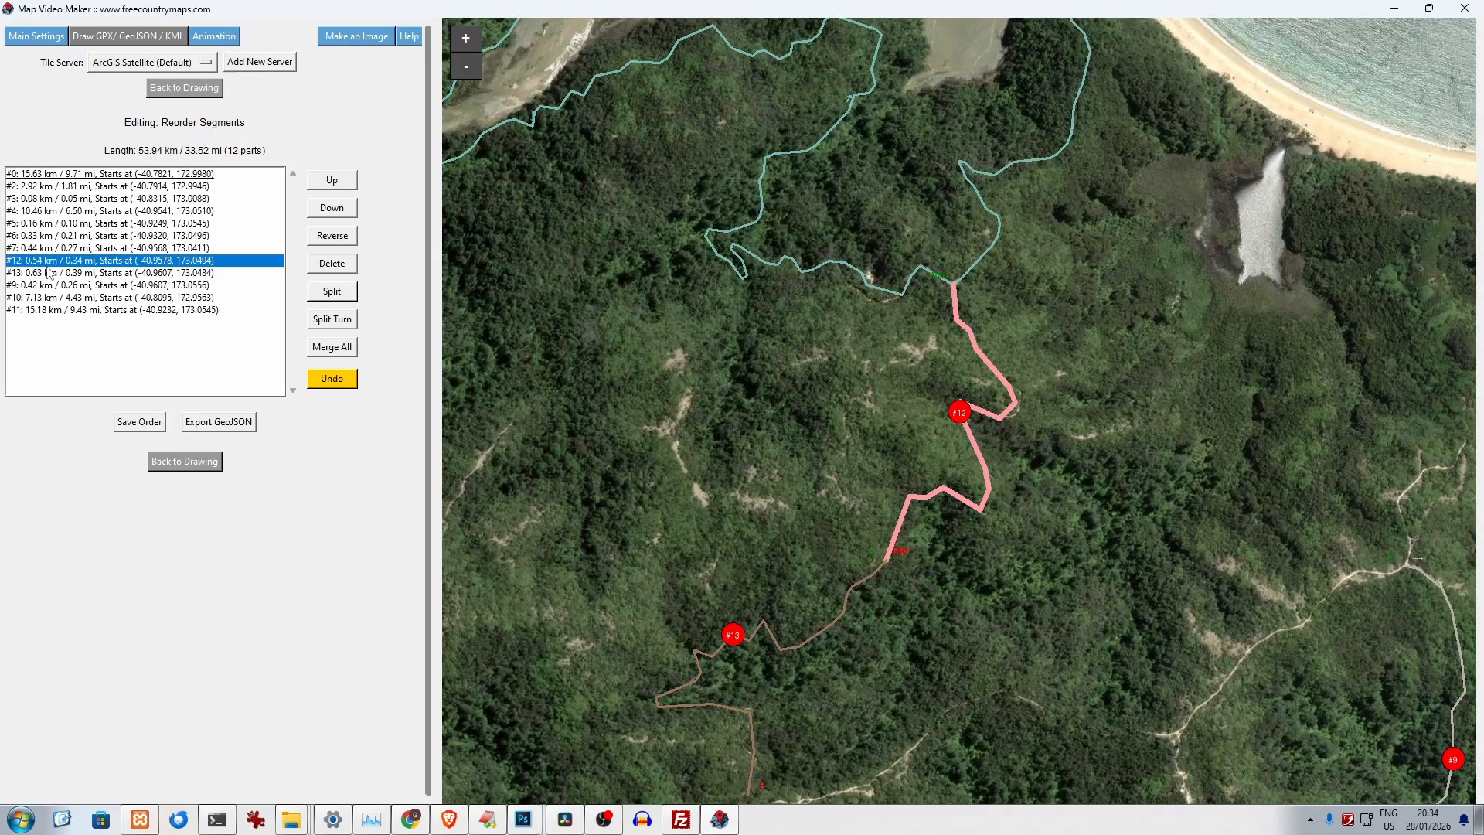
- Delete segment #13, the southern part of the split branch
{"action": "left_click", "coordinate": [49, 273]}
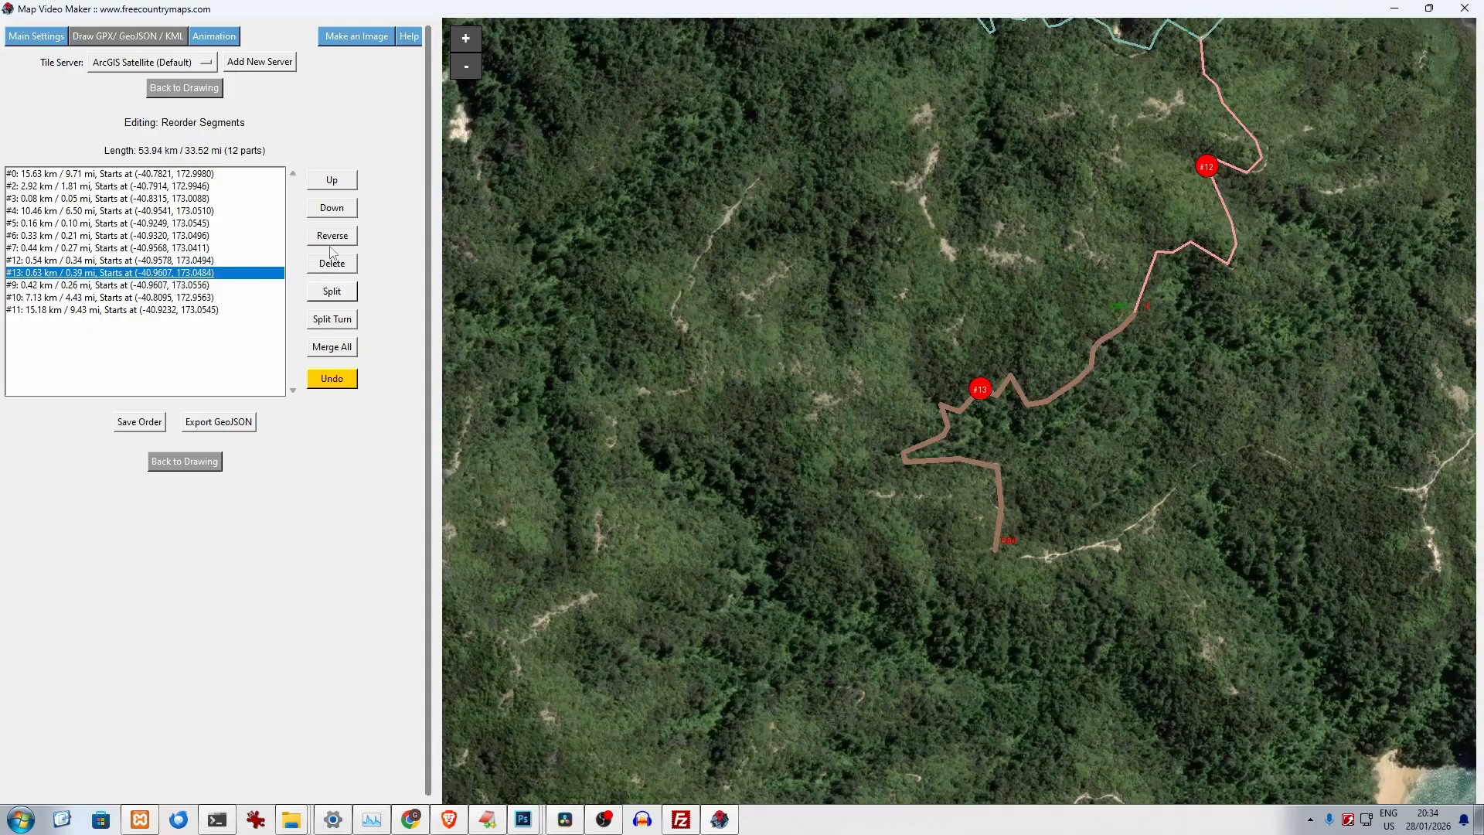
{"action": "left_click", "coordinate": [338, 267]}
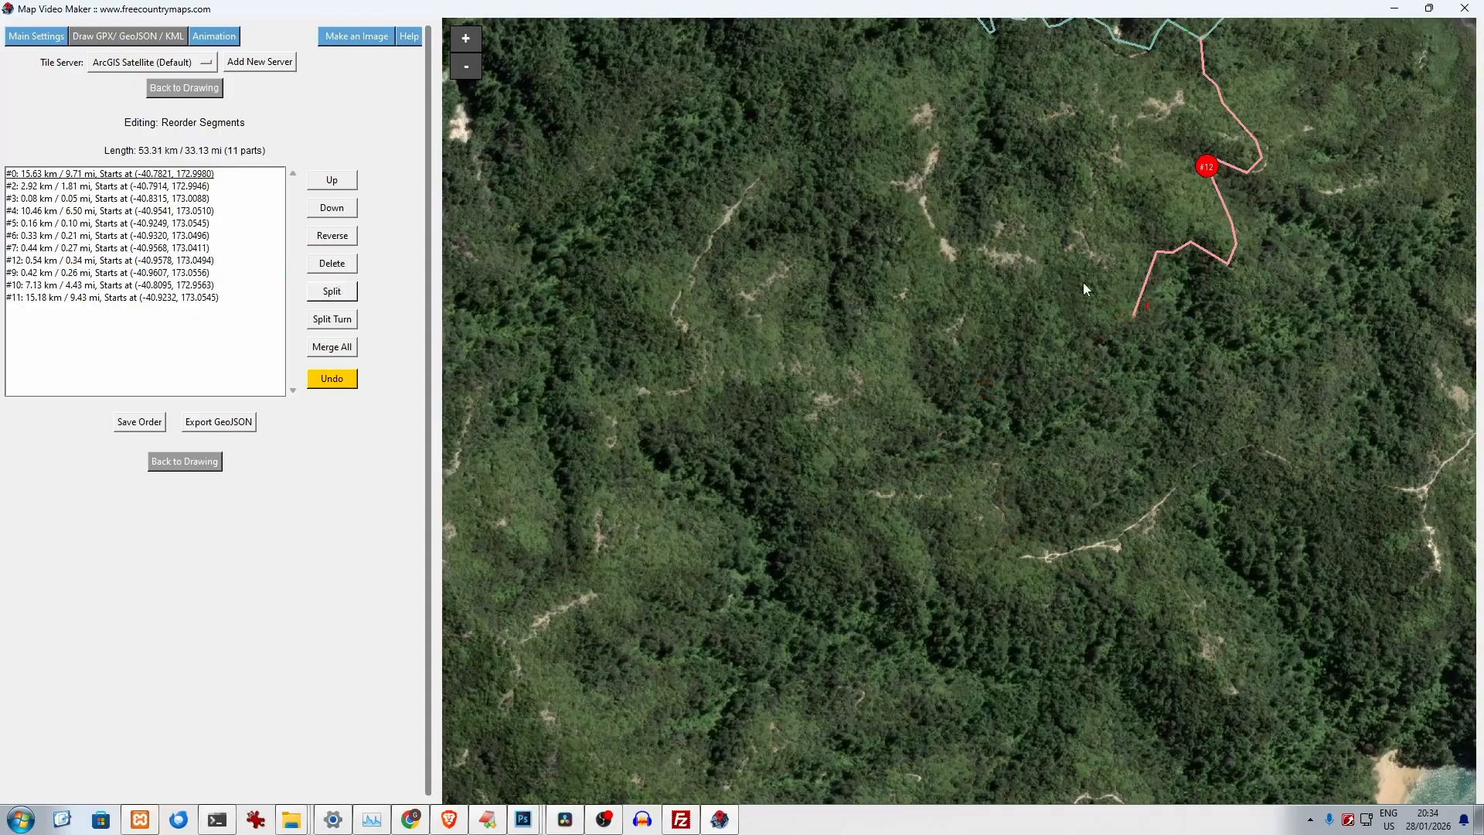
{"action": "scroll", "coordinate": [1086, 285], "scroll_direction": "down", "scroll_amount": 1}
{"action": "scroll", "coordinate": [1087, 290], "scroll_direction": "down", "scroll_amount": 1}
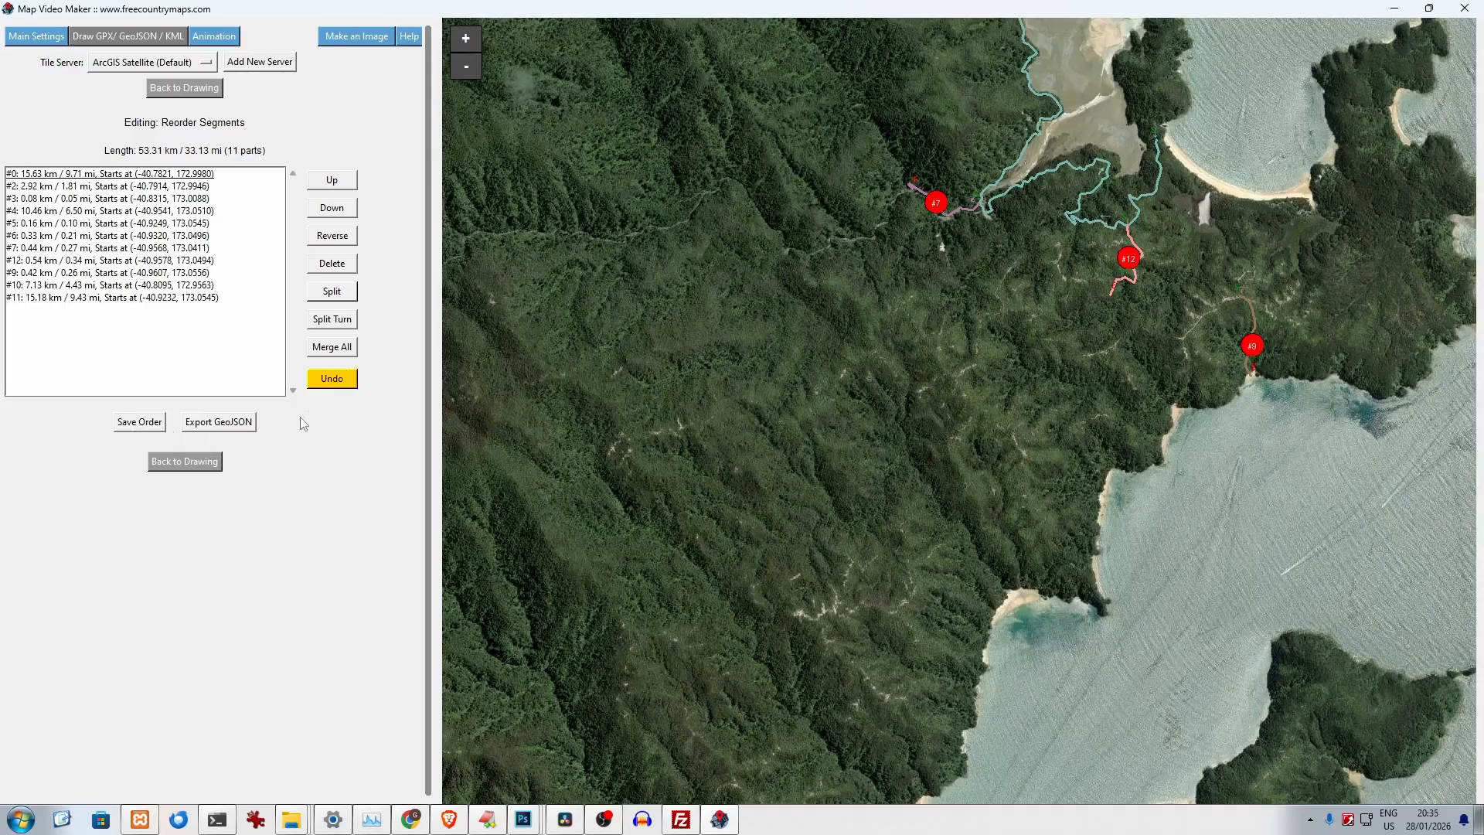
- Open the GeoJSON export, cancel it without saving a file, and return to the drawing settings
{"action": "left_click", "coordinate": [226, 424]}
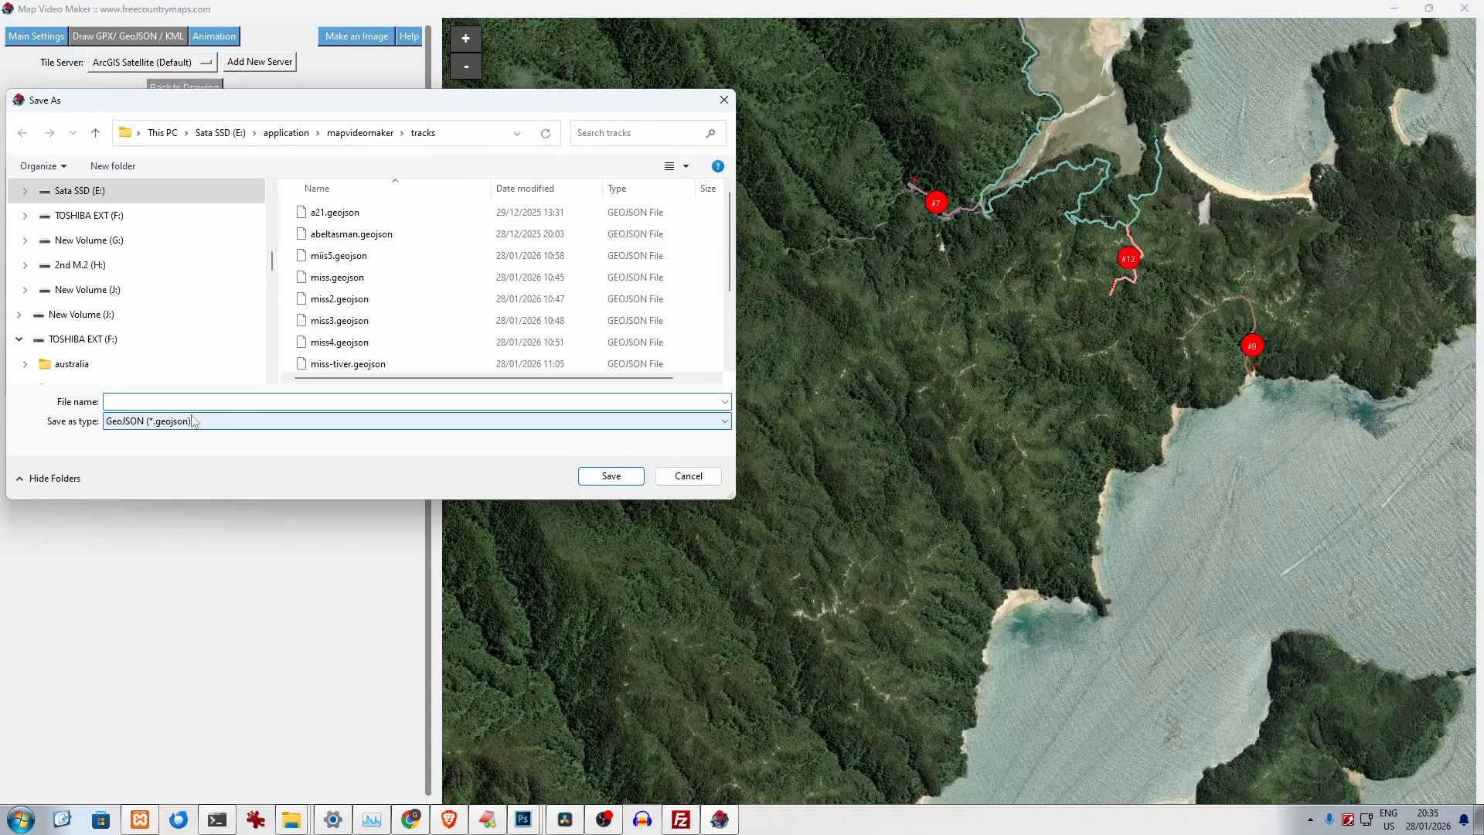
{"action": "left_click", "coordinate": [688, 476]}
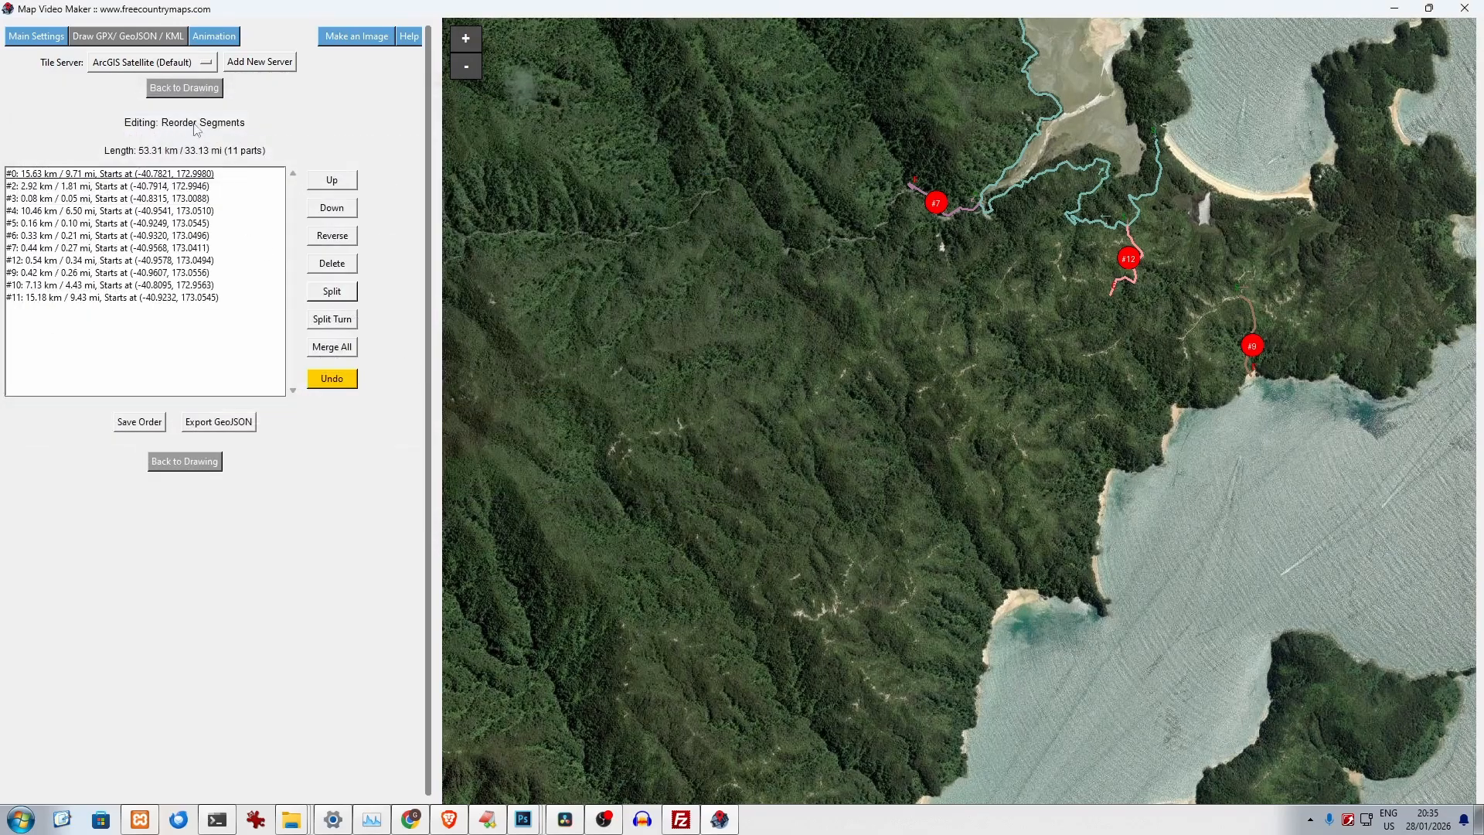
{"action": "left_click", "coordinate": [186, 89]}
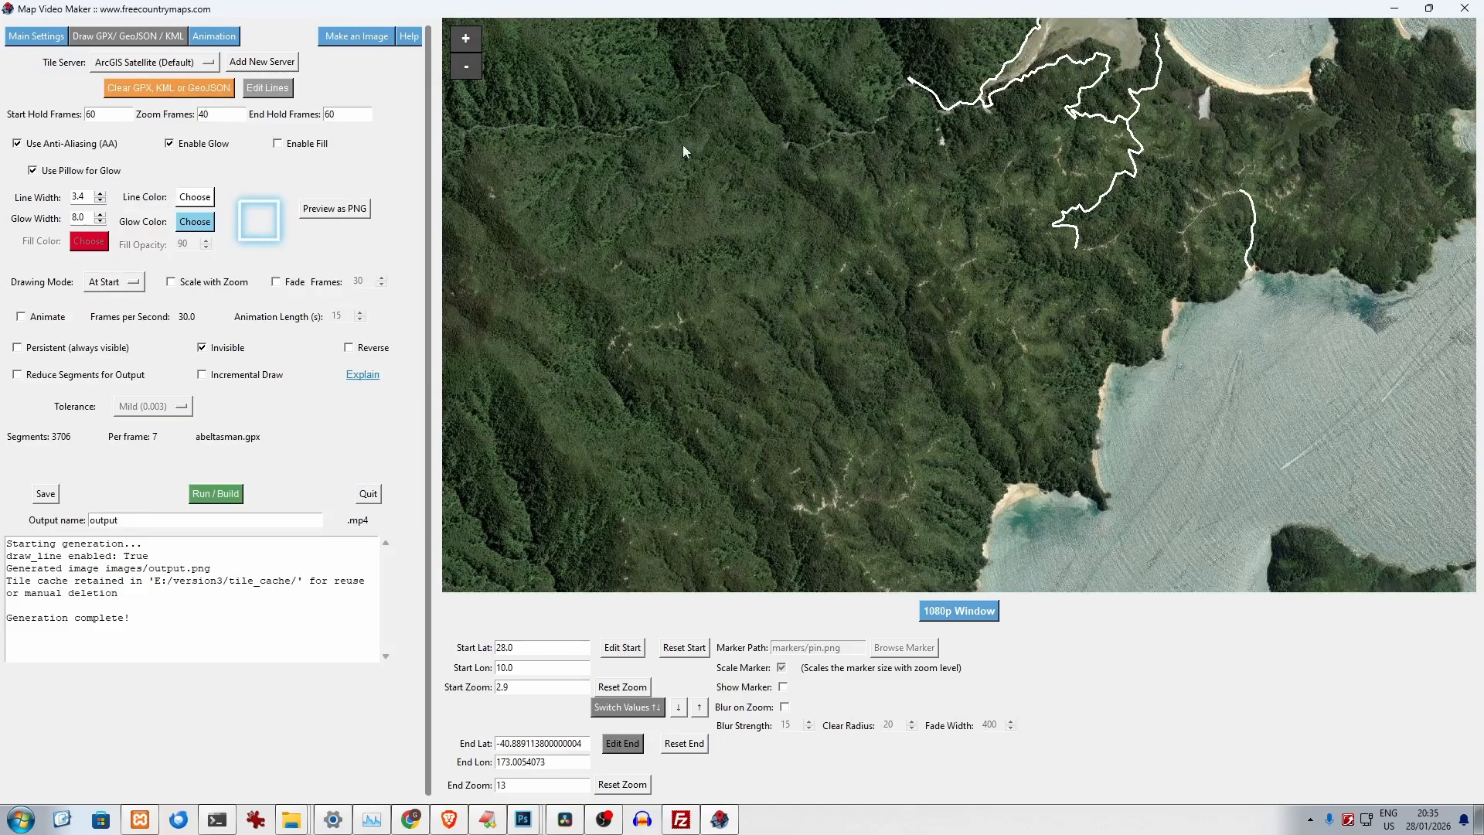
- Preview the edited track with its glow as a PNG and close the preview
{"action": "scroll", "coordinate": [921, 178], "scroll_direction": "down", "scroll_amount": 1}
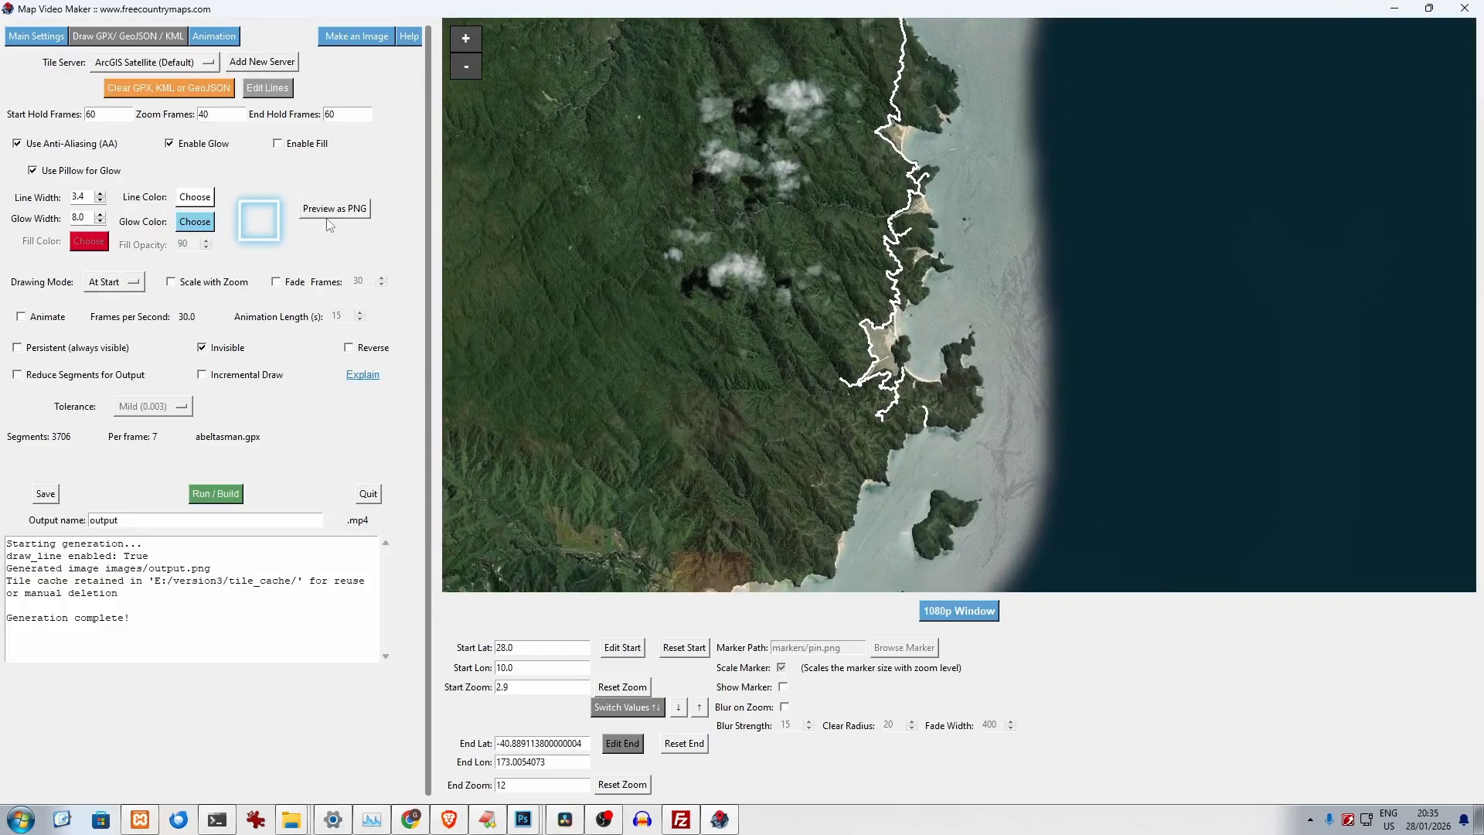
{"action": "left_click", "coordinate": [326, 216]}
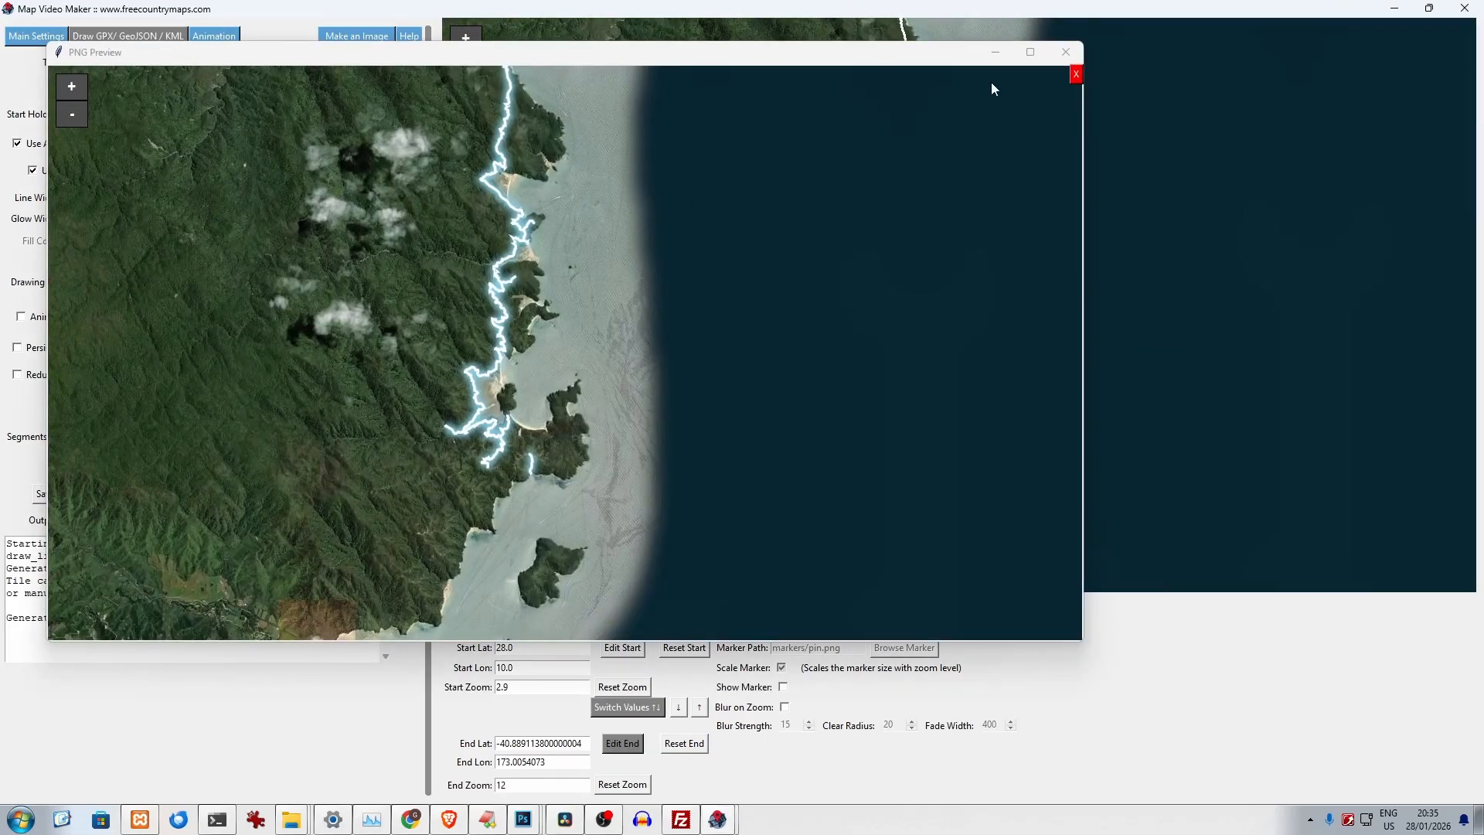
{"action": "left_click", "coordinate": [1066, 52]}
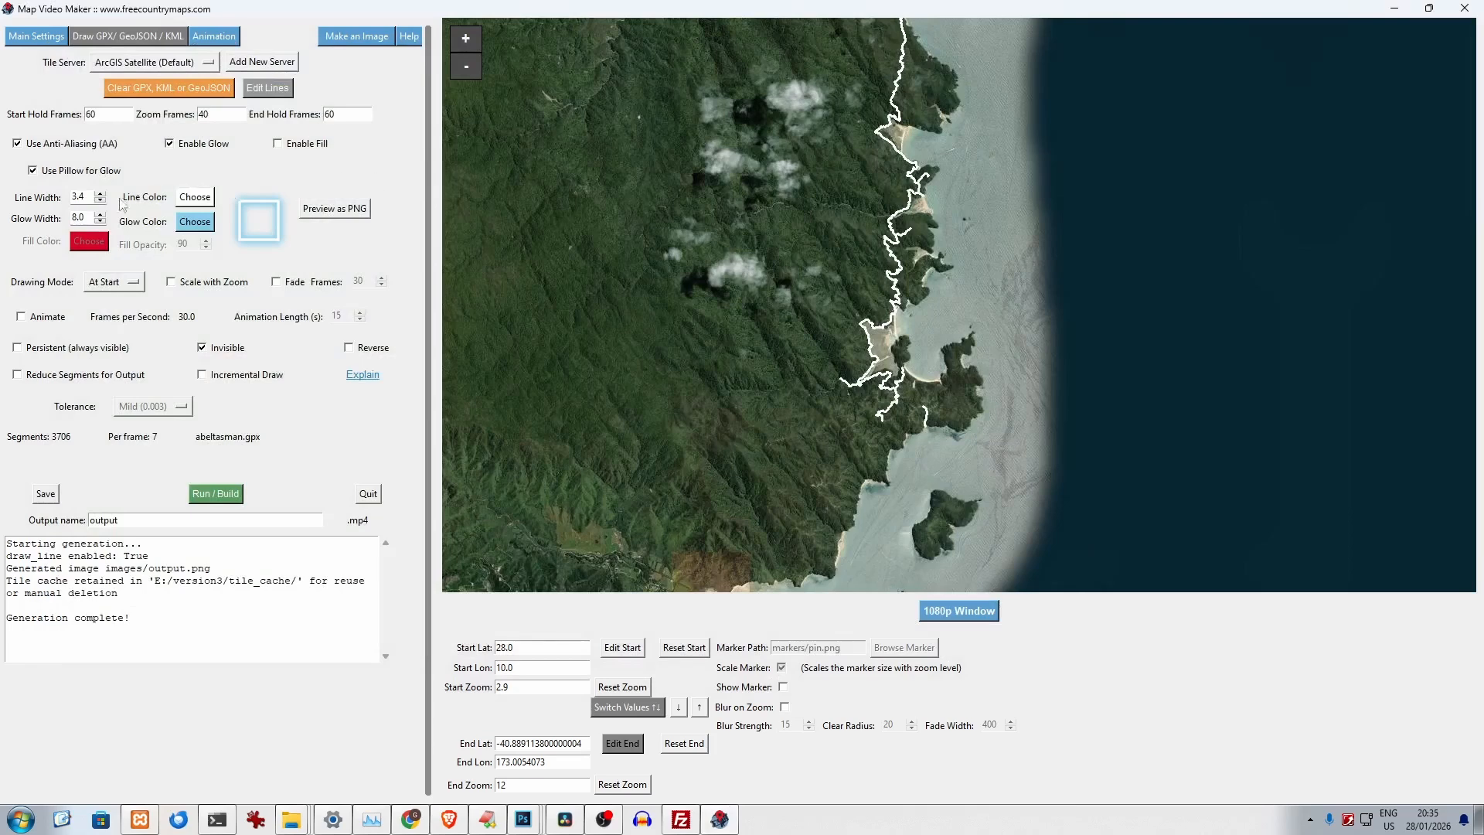
- Clear the Abel Tasman track and load resurrection-pass.gpx from the tracks folder
{"action": "left_click", "coordinate": [123, 285]}
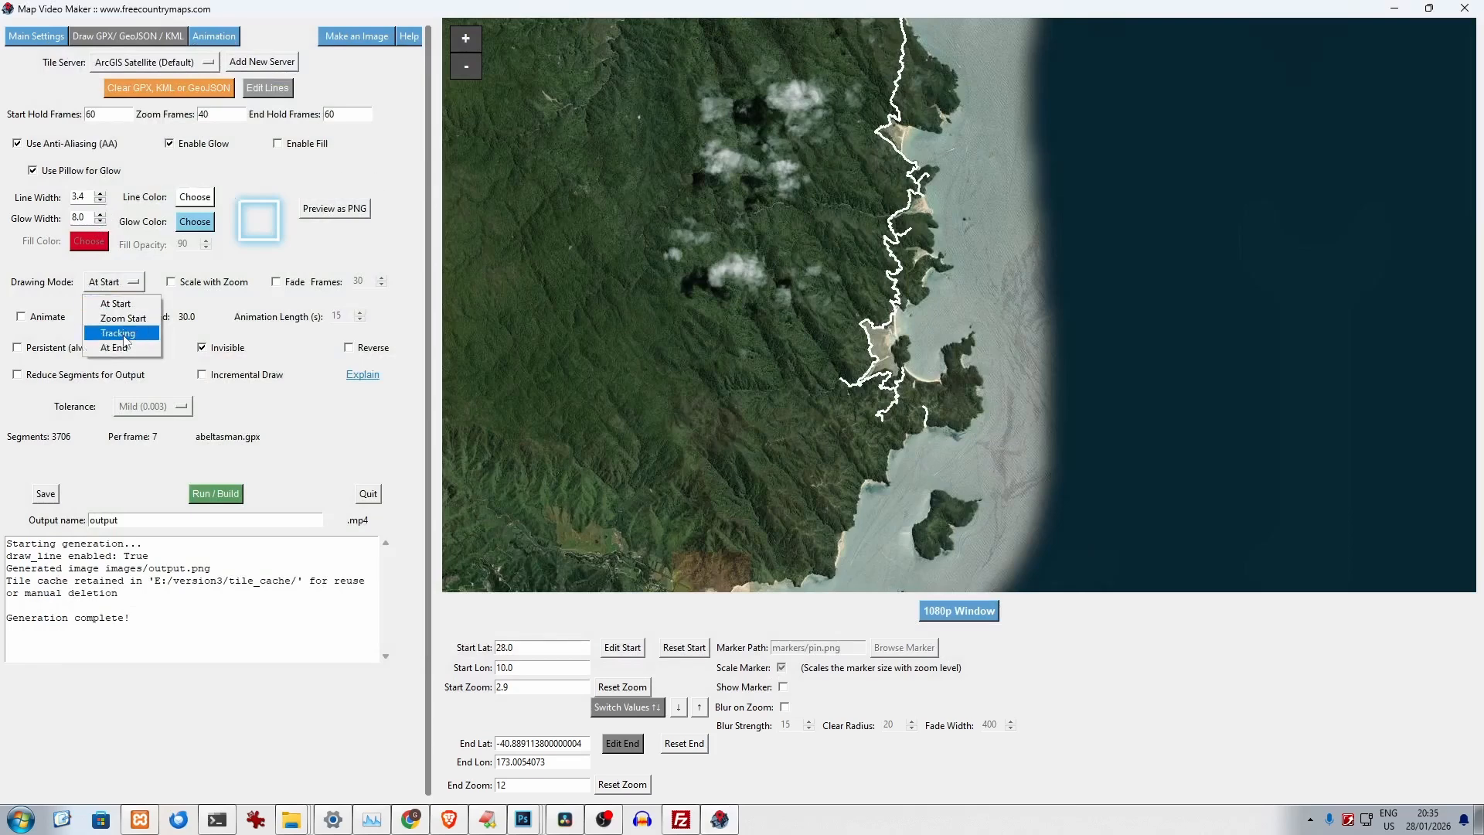
{"action": "left_click", "coordinate": [169, 96]}
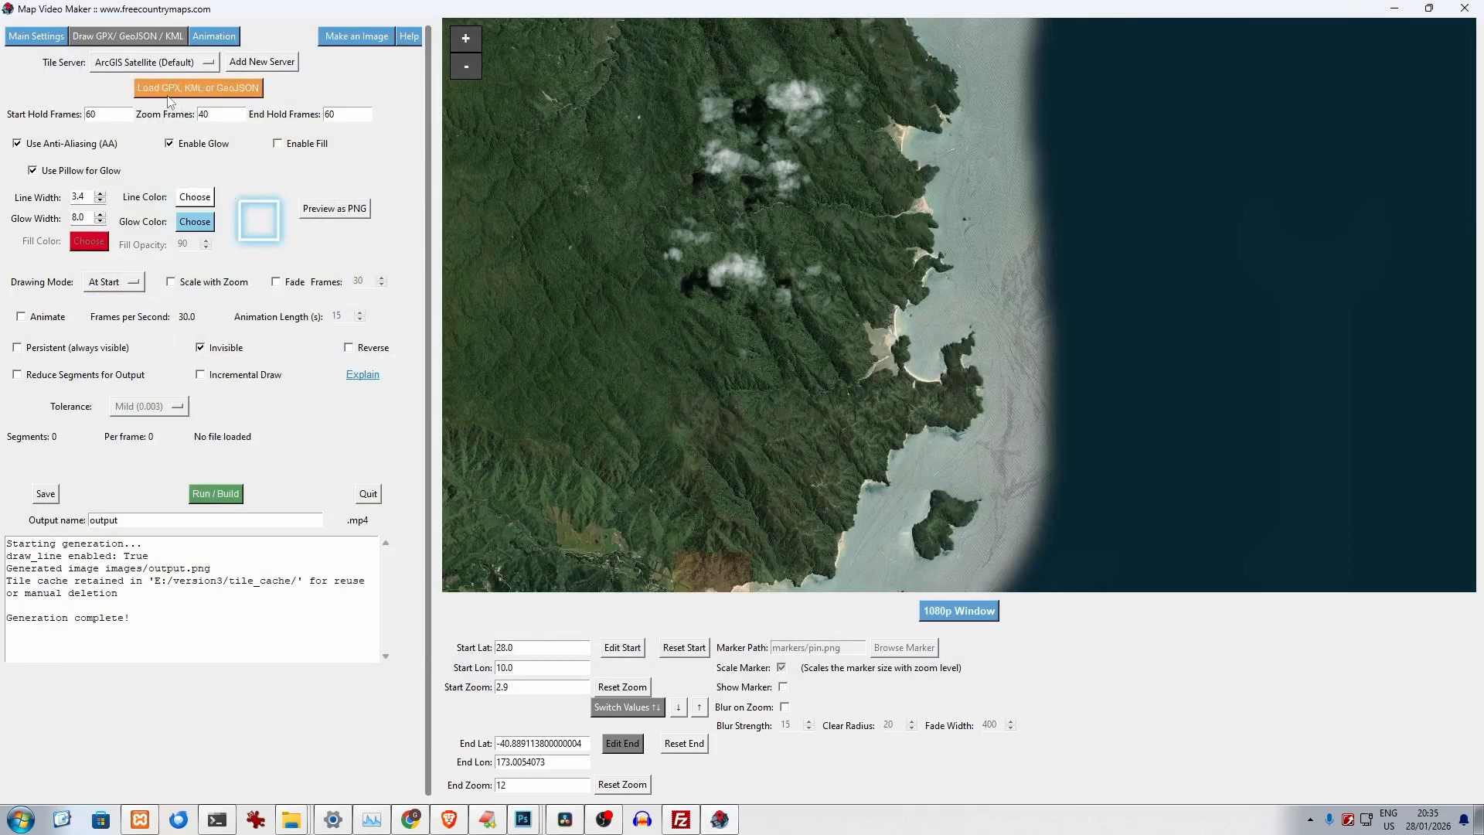
{"action": "left_click", "coordinate": [169, 94]}
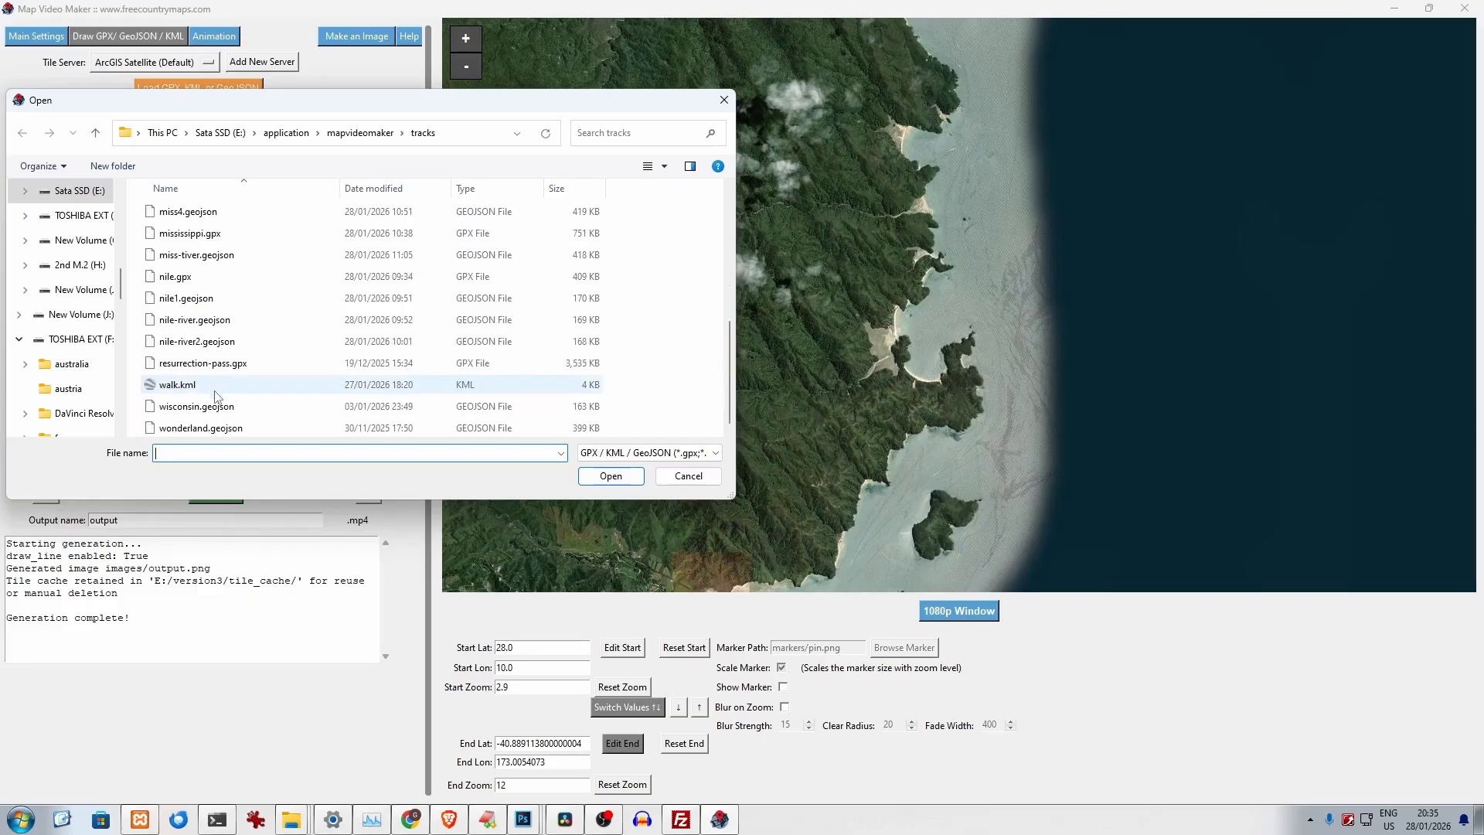
{"action": "left_click", "coordinate": [232, 364]}
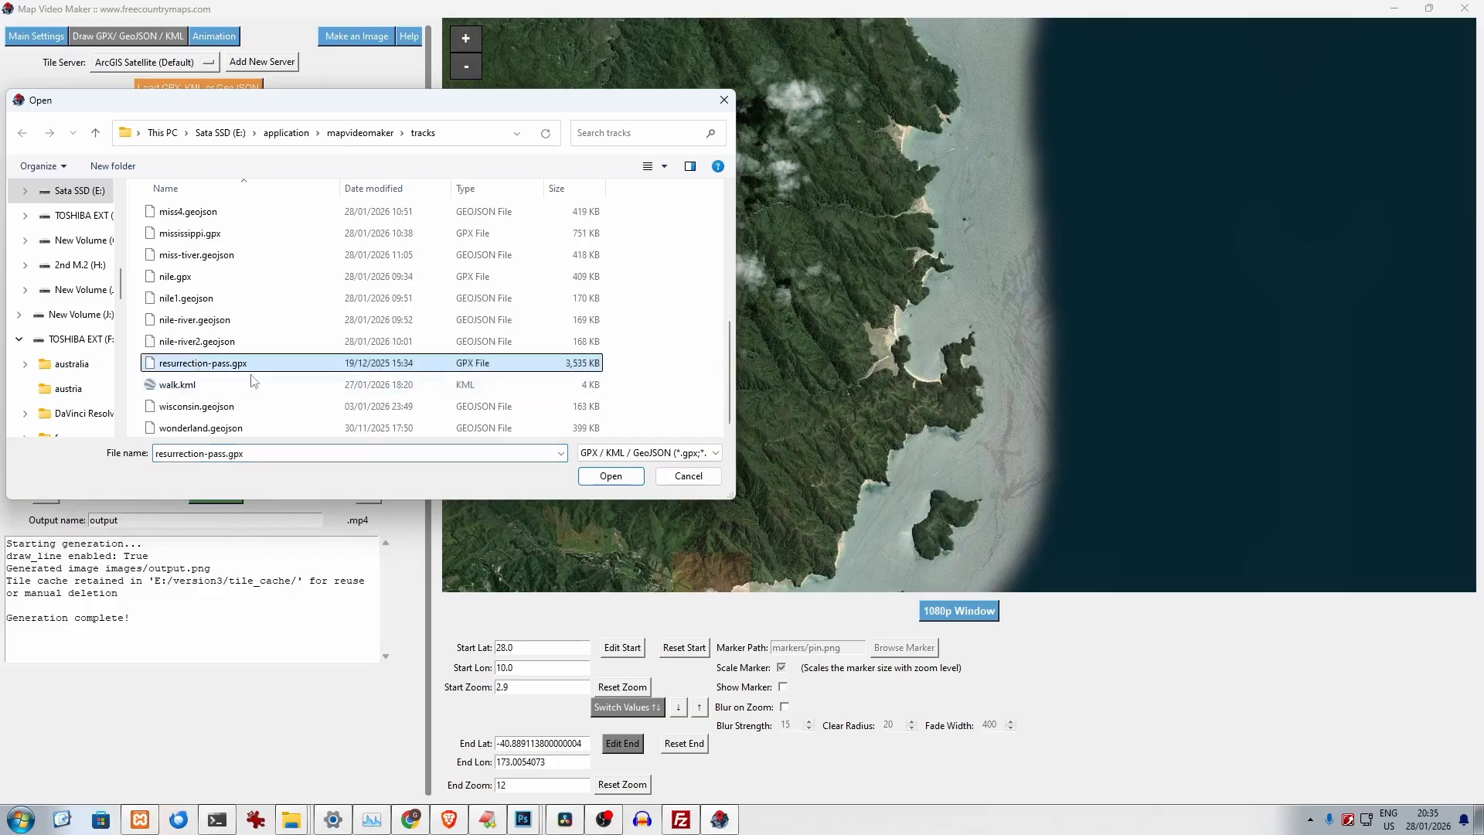
{"action": "left_click", "coordinate": [607, 477]}
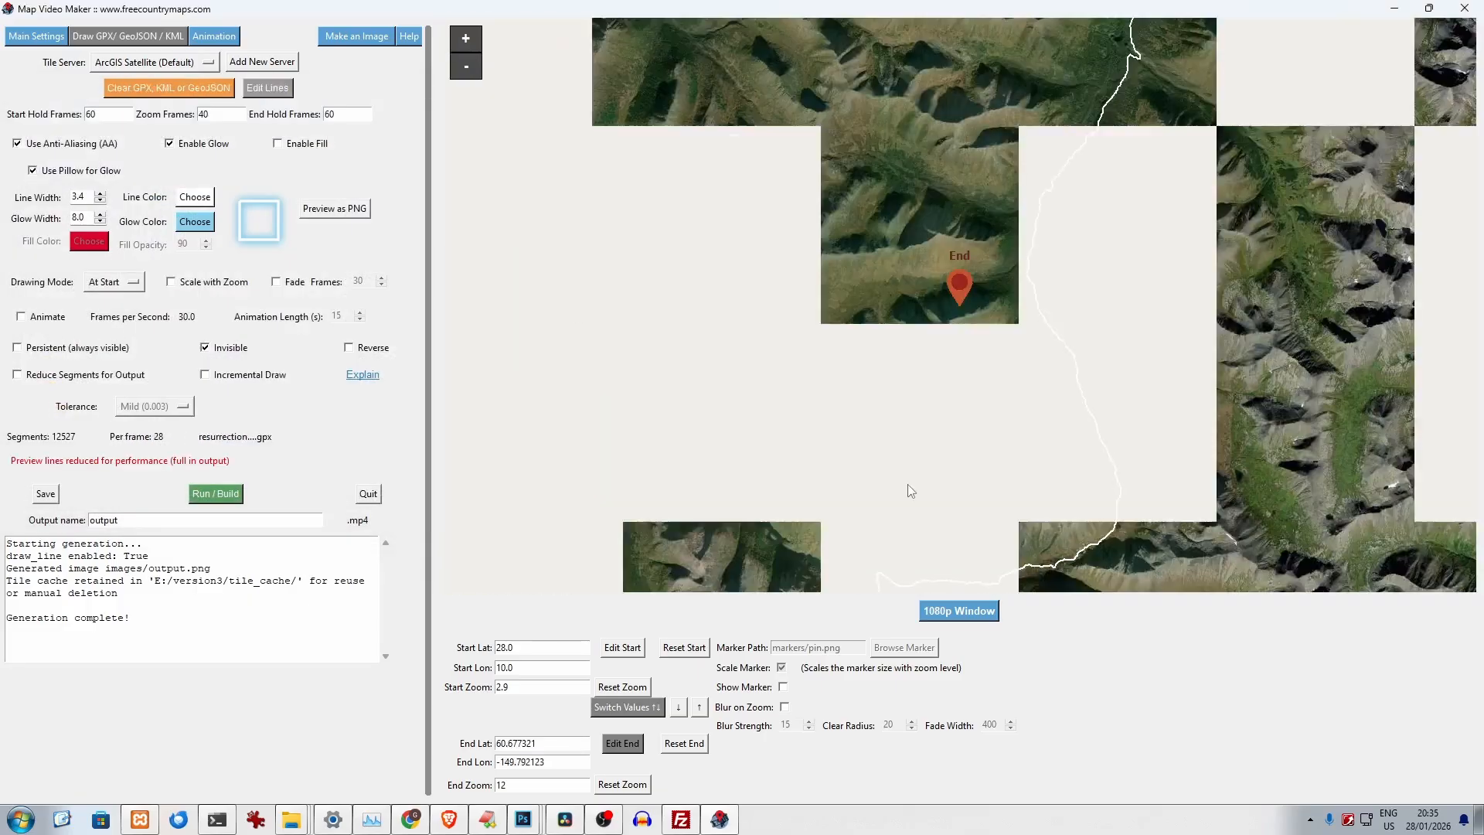
- Set the drawing mode of the Resurrection Pass track to Tracking
{"action": "mouse_move", "coordinate": [967, 481]}
{"action": "left_mouse_down"}
{"action": "mouse_move", "coordinate": [878, 392]}
{"action": "mouse_move", "coordinate": [828, 223]}
{"action": "left_mouse_up"}
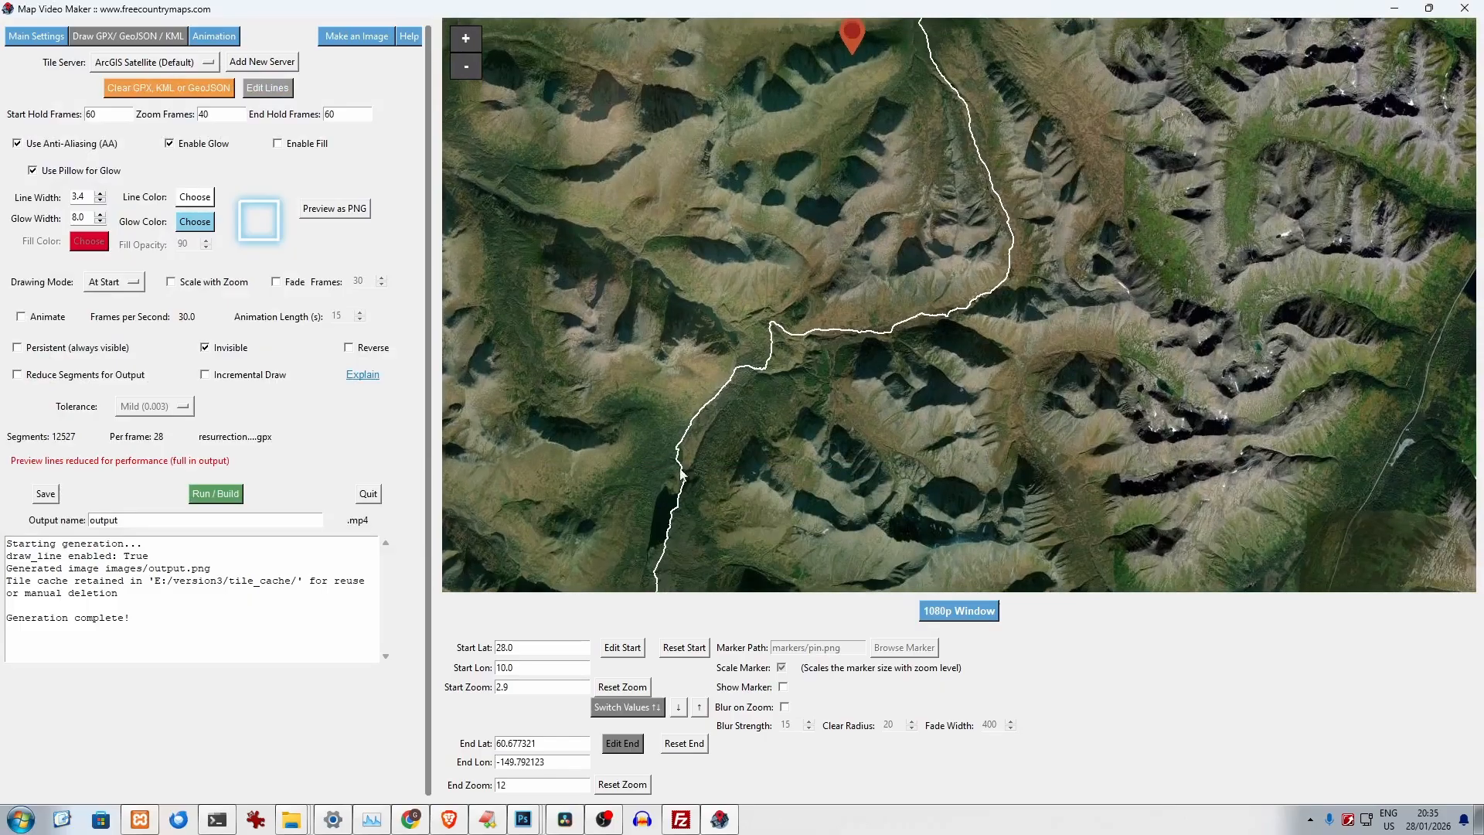
{"action": "left_click_drag", "start_coordinate": [669, 460], "coordinate": [645, 240]}
{"action": "left_click_drag", "start_coordinate": [585, 387], "coordinate": [604, 284]}
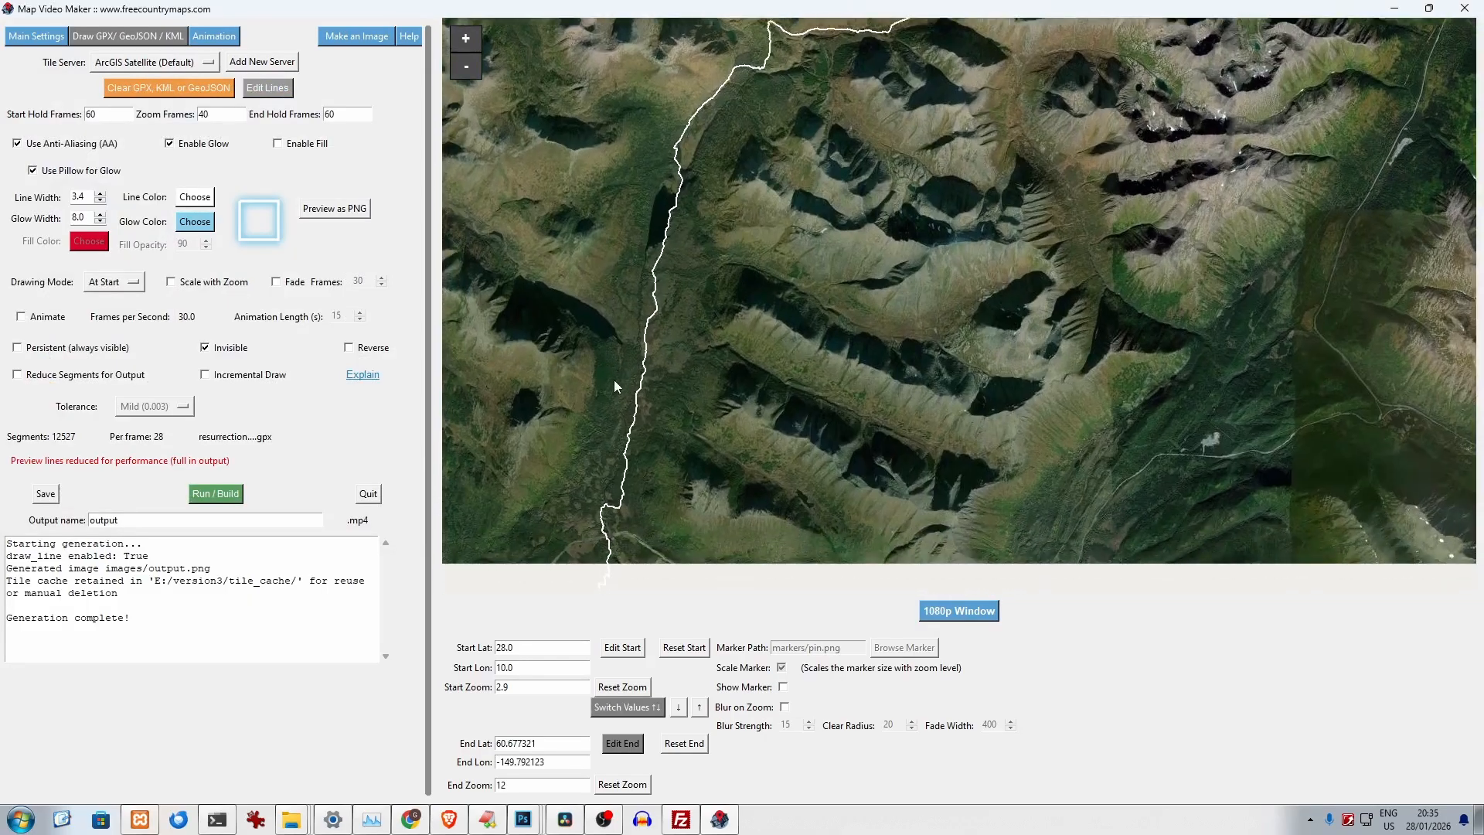
{"action": "left_click", "coordinate": [113, 282]}
{"action": "left_click", "coordinate": [118, 332]}
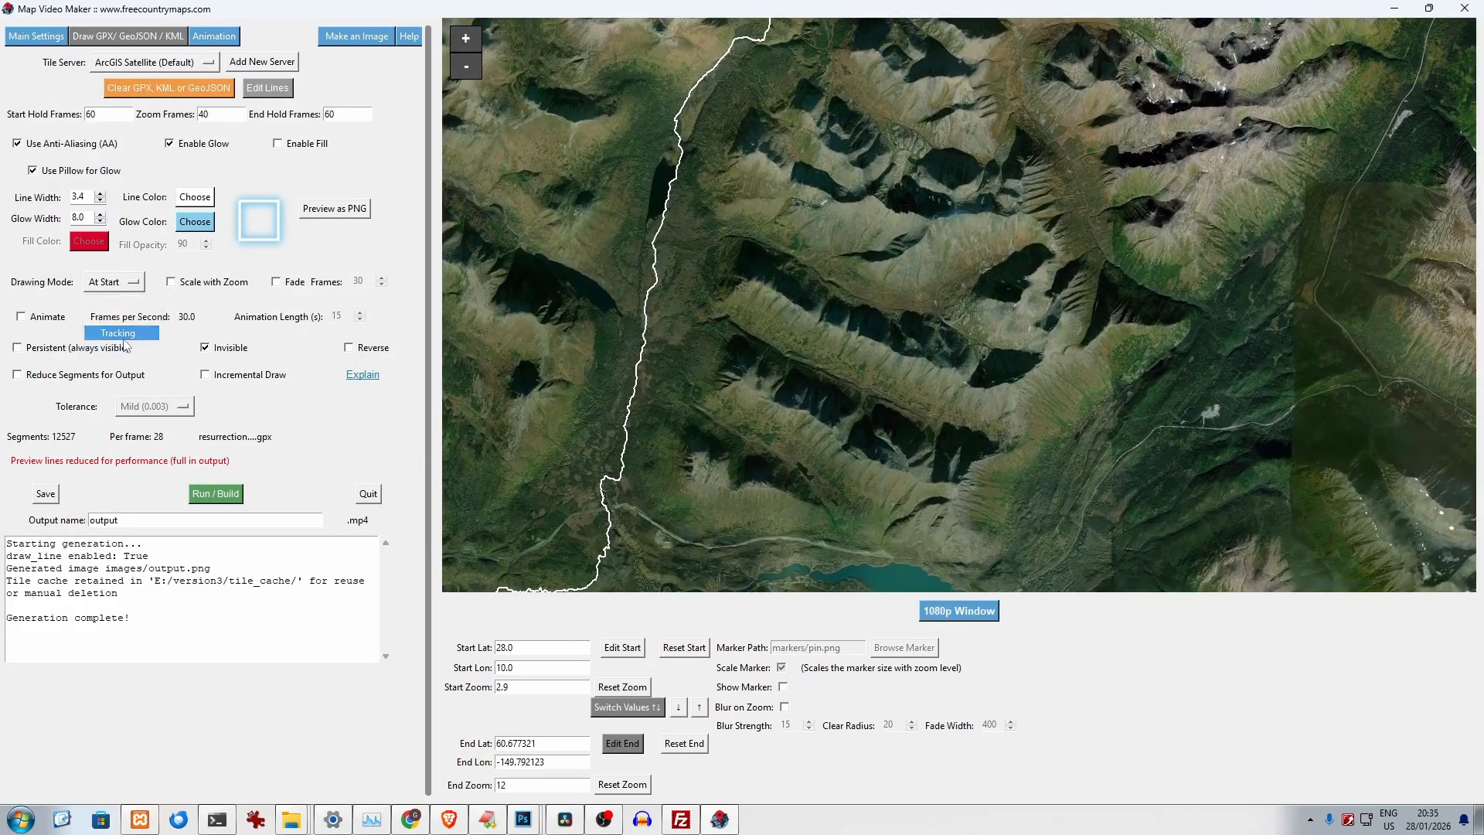
- Place the end point on the track just north of the lake, at zoom level 14
{"action": "left_click", "coordinate": [622, 743]}
{"action": "left_click_drag", "start_coordinate": [911, 432], "coordinate": [840, 48]}
{"action": "scroll", "coordinate": [705, 358], "scroll_direction": "up", "scroll_amount": 1}
{"action": "scroll", "coordinate": [732, 329], "scroll_direction": "up", "scroll_amount": 1}
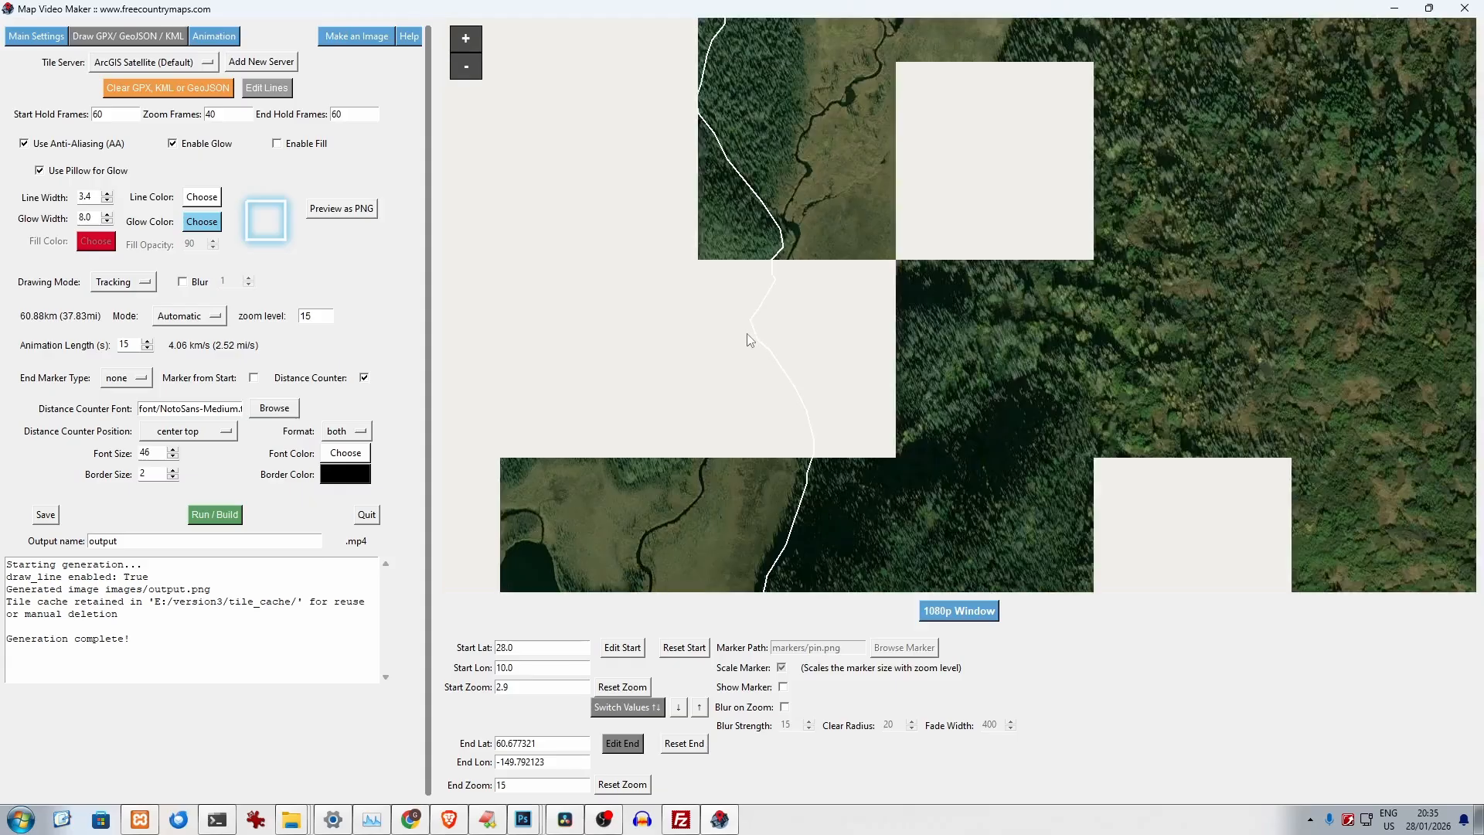
{"action": "scroll", "coordinate": [748, 336], "scroll_direction": "up", "scroll_amount": 1}
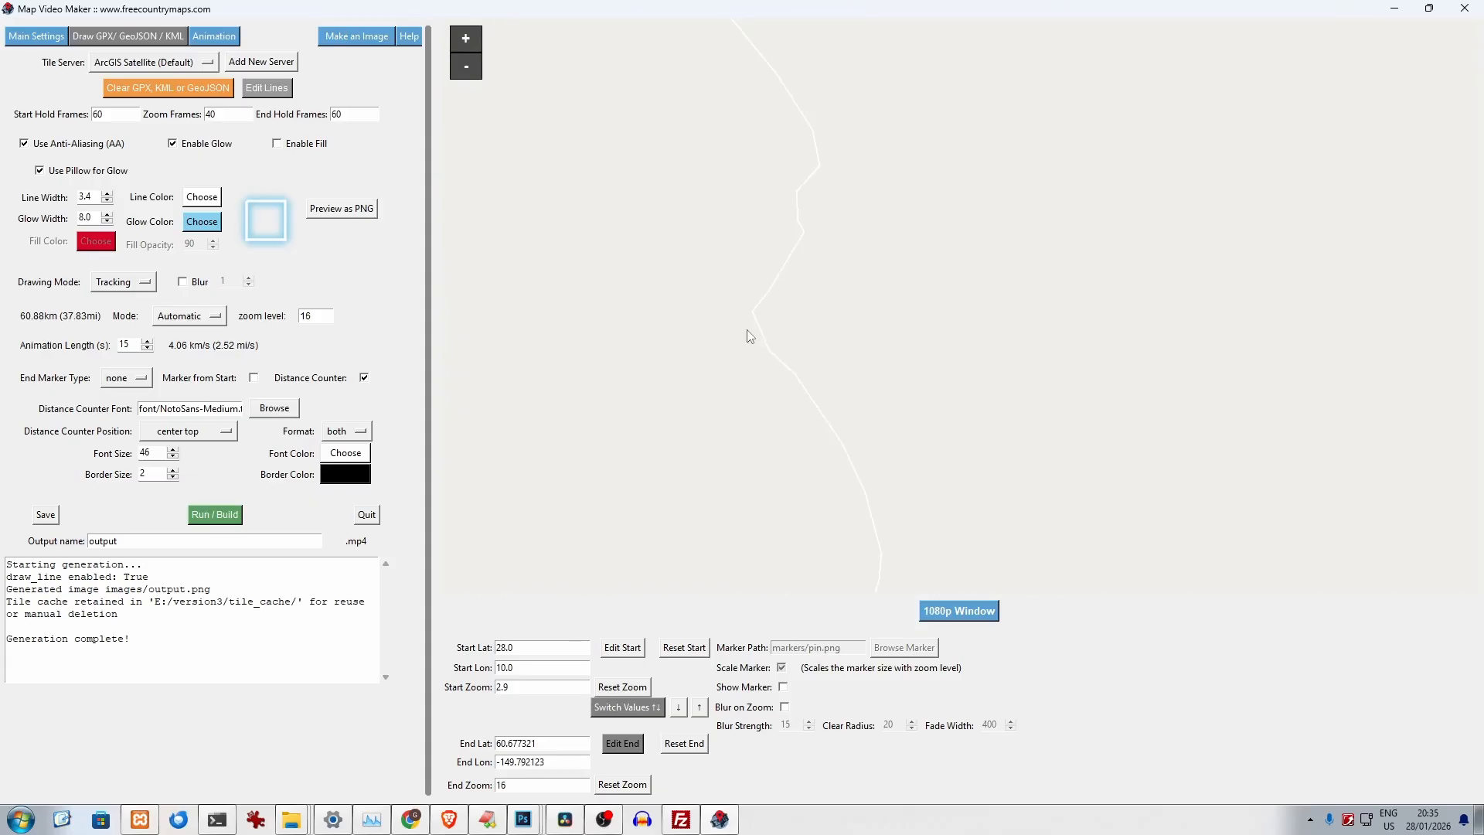
{"action": "scroll", "coordinate": [748, 336], "scroll_direction": "down", "scroll_amount": 2}
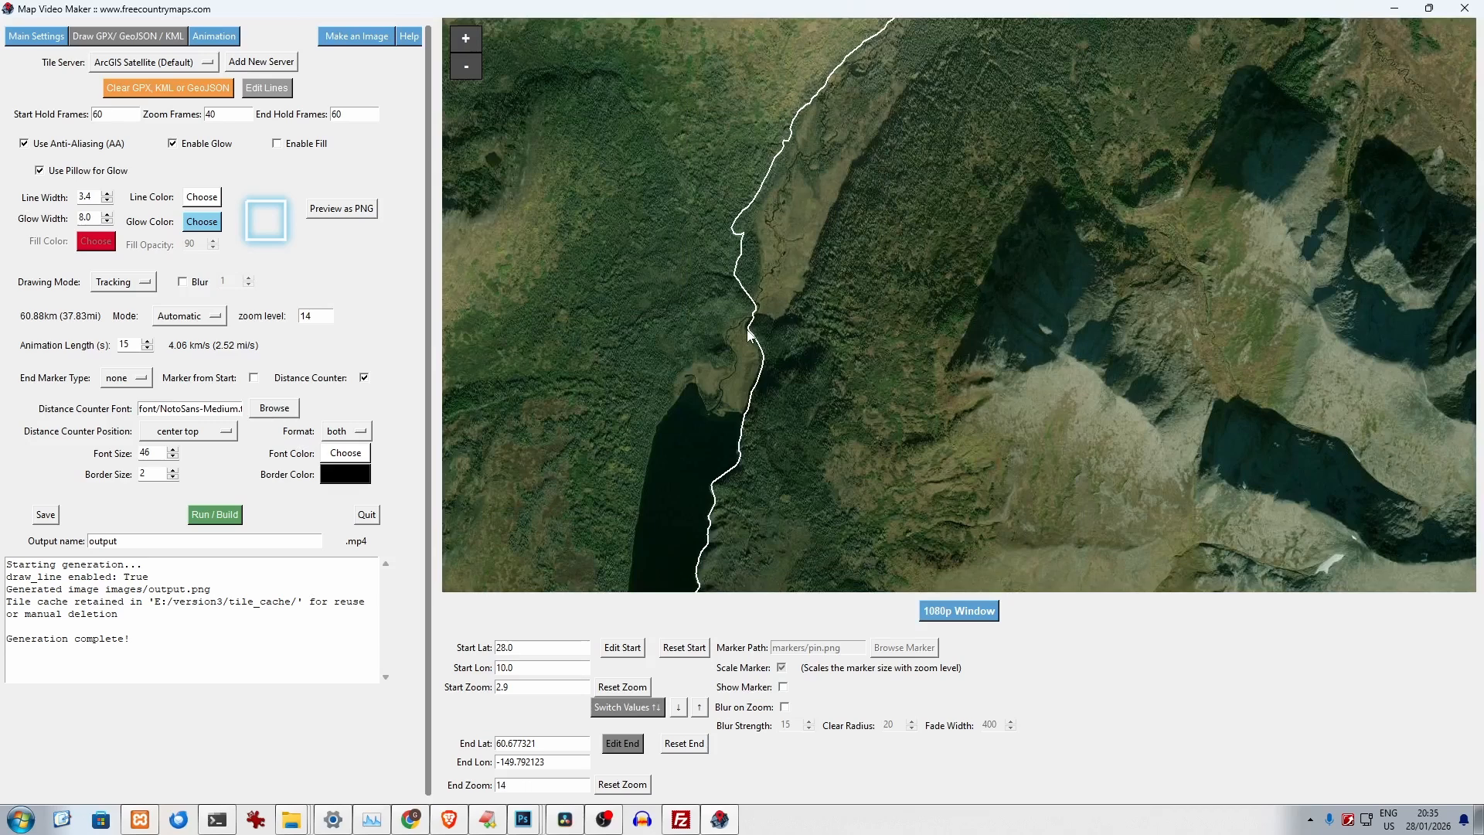
{"action": "left_click", "coordinate": [748, 334]}
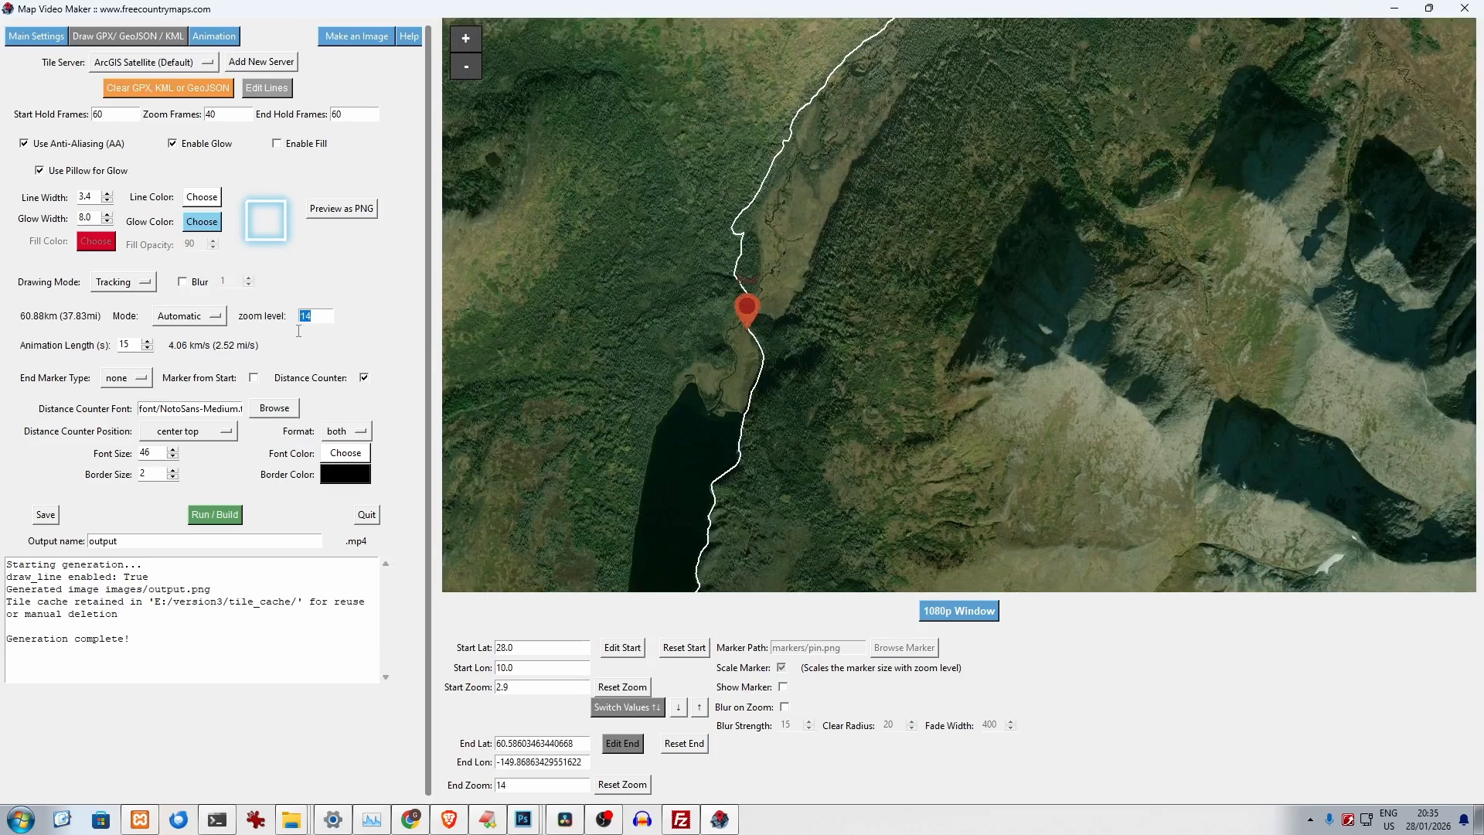
- Review the zoom frames, tracking mode and animation length settings, keeping the mode on Automatic
{"action": "double_click", "coordinate": [209, 114]}
{"action": "left_click_drag", "start_coordinate": [204, 195], "coordinate": [383, 259]}
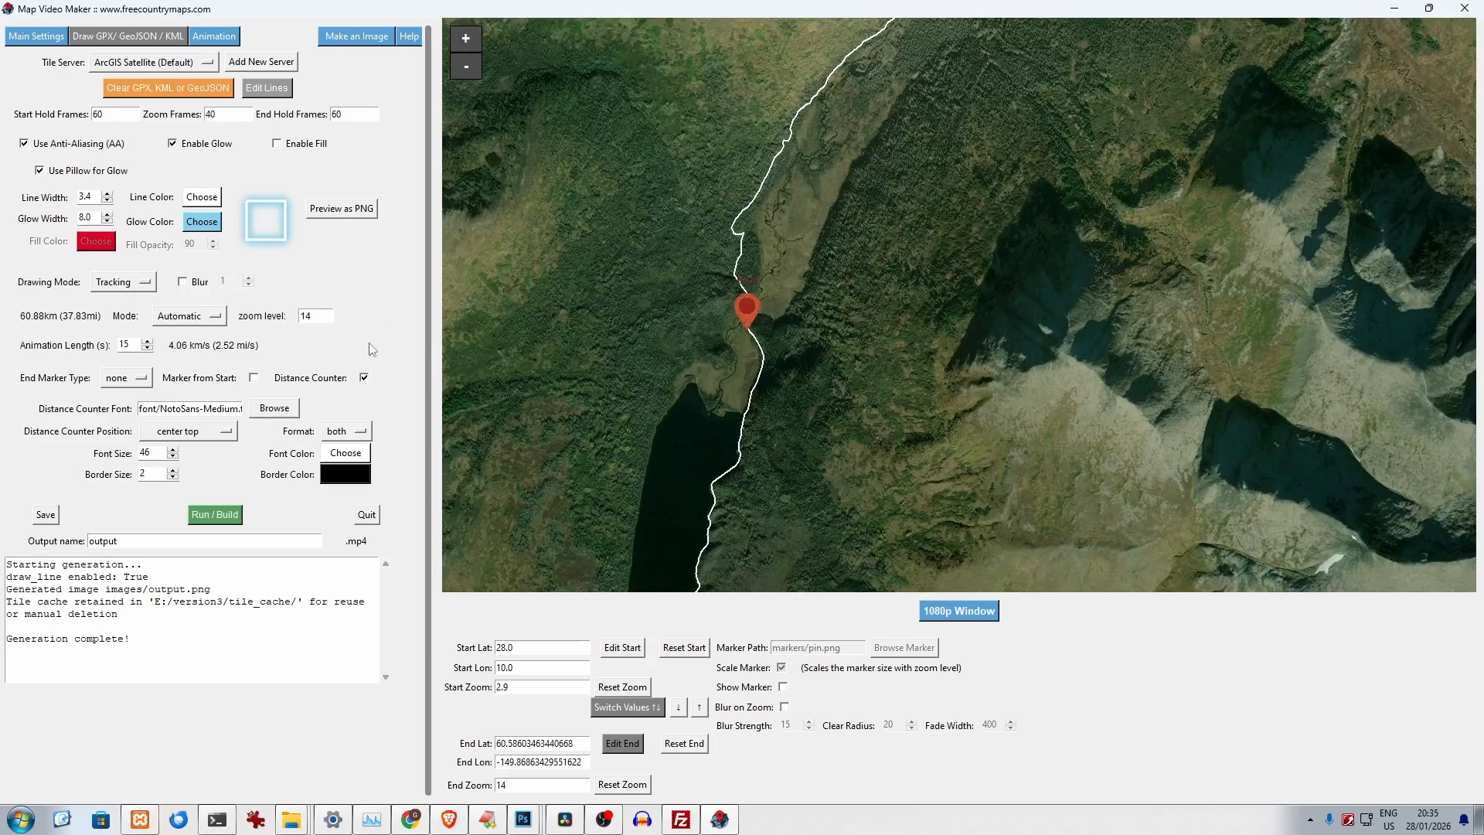
{"action": "left_click", "coordinate": [173, 321]}
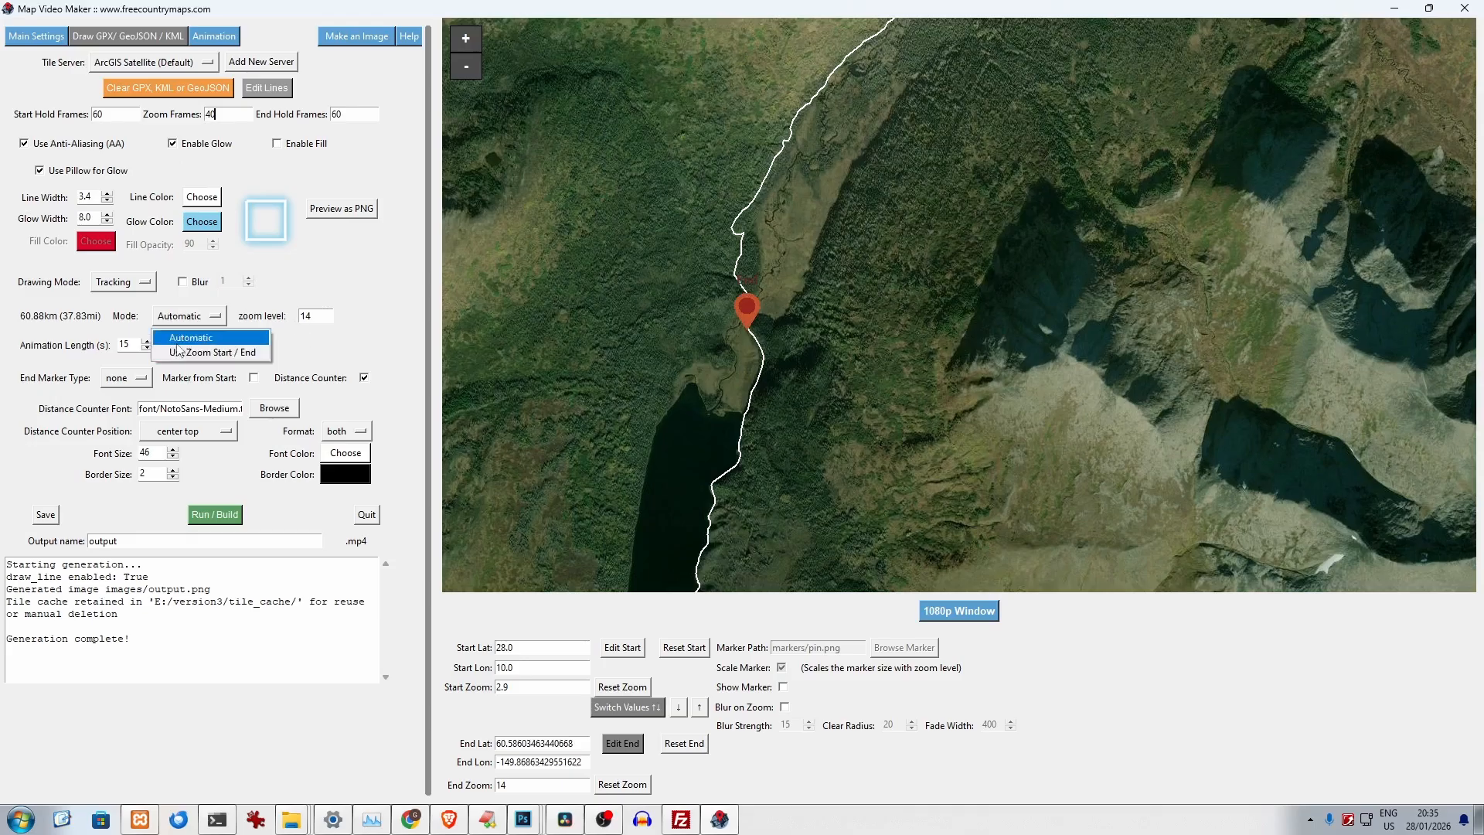
{"action": "left_click", "coordinate": [194, 338]}
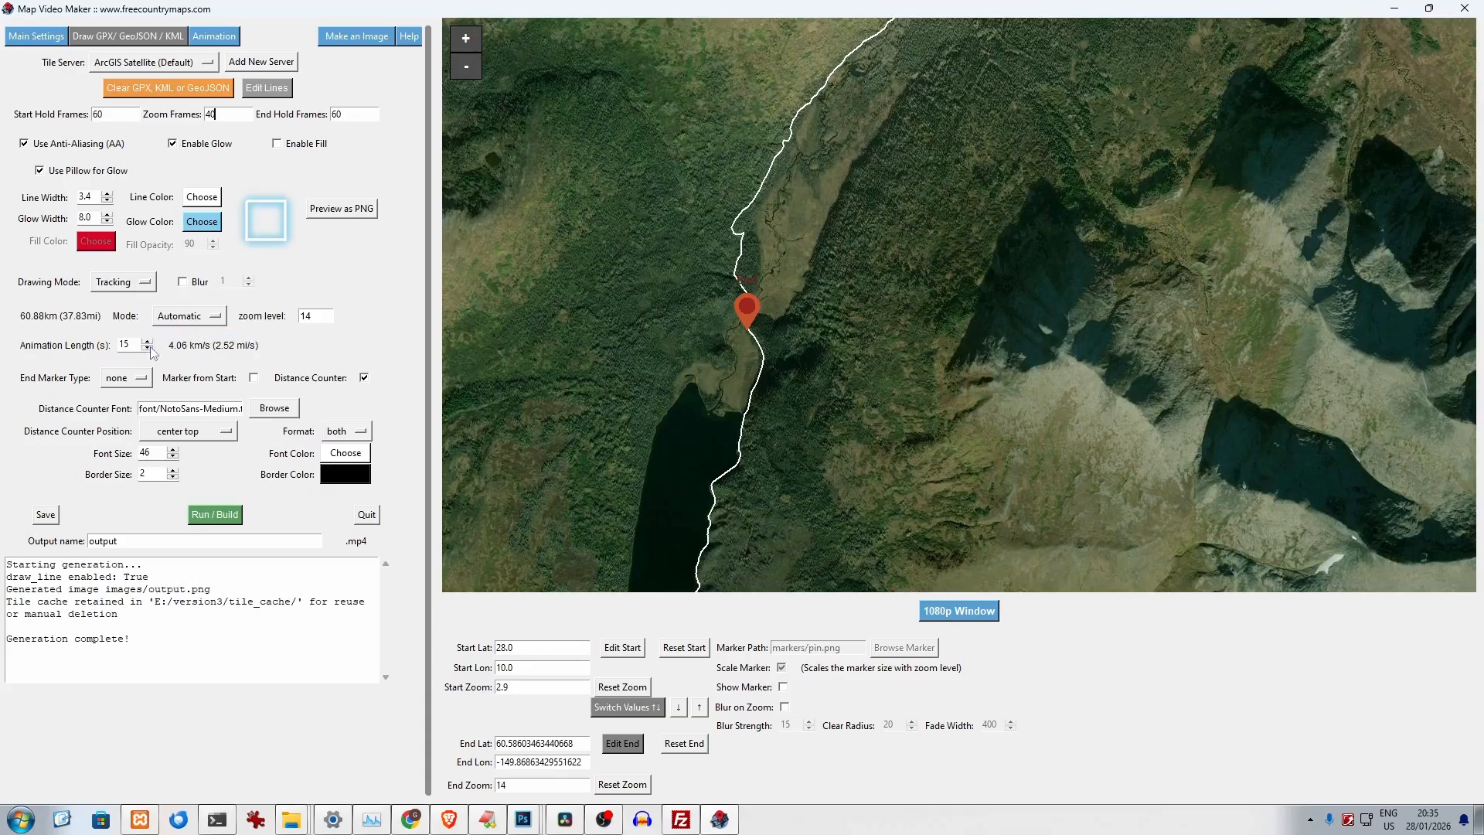
{"action": "left_click", "coordinate": [149, 352]}
- Try the image and circle end marker types and return the end marker type to none
{"action": "left_click", "coordinate": [139, 379]}
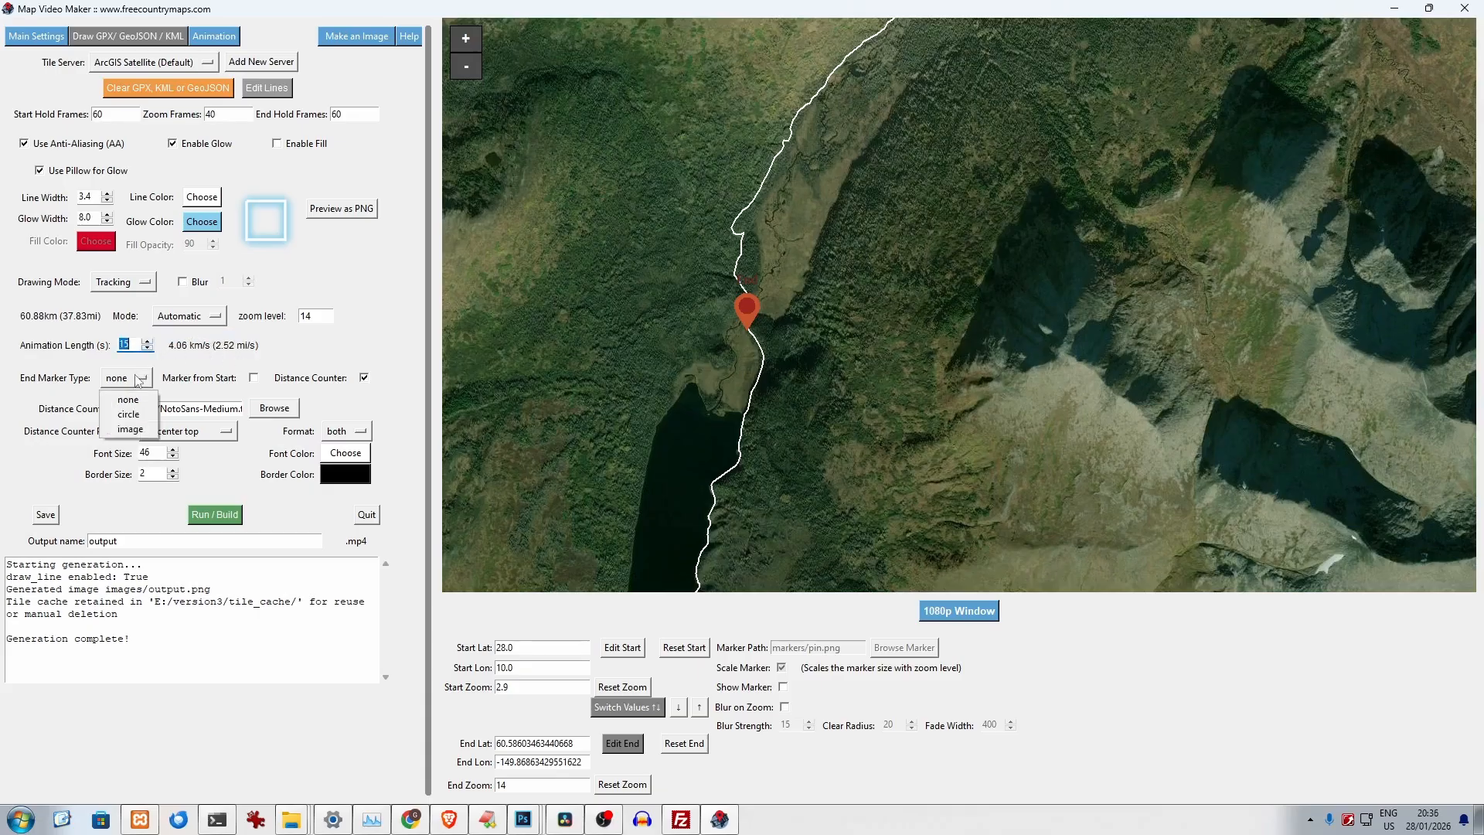
{"action": "left_click", "coordinate": [130, 429]}
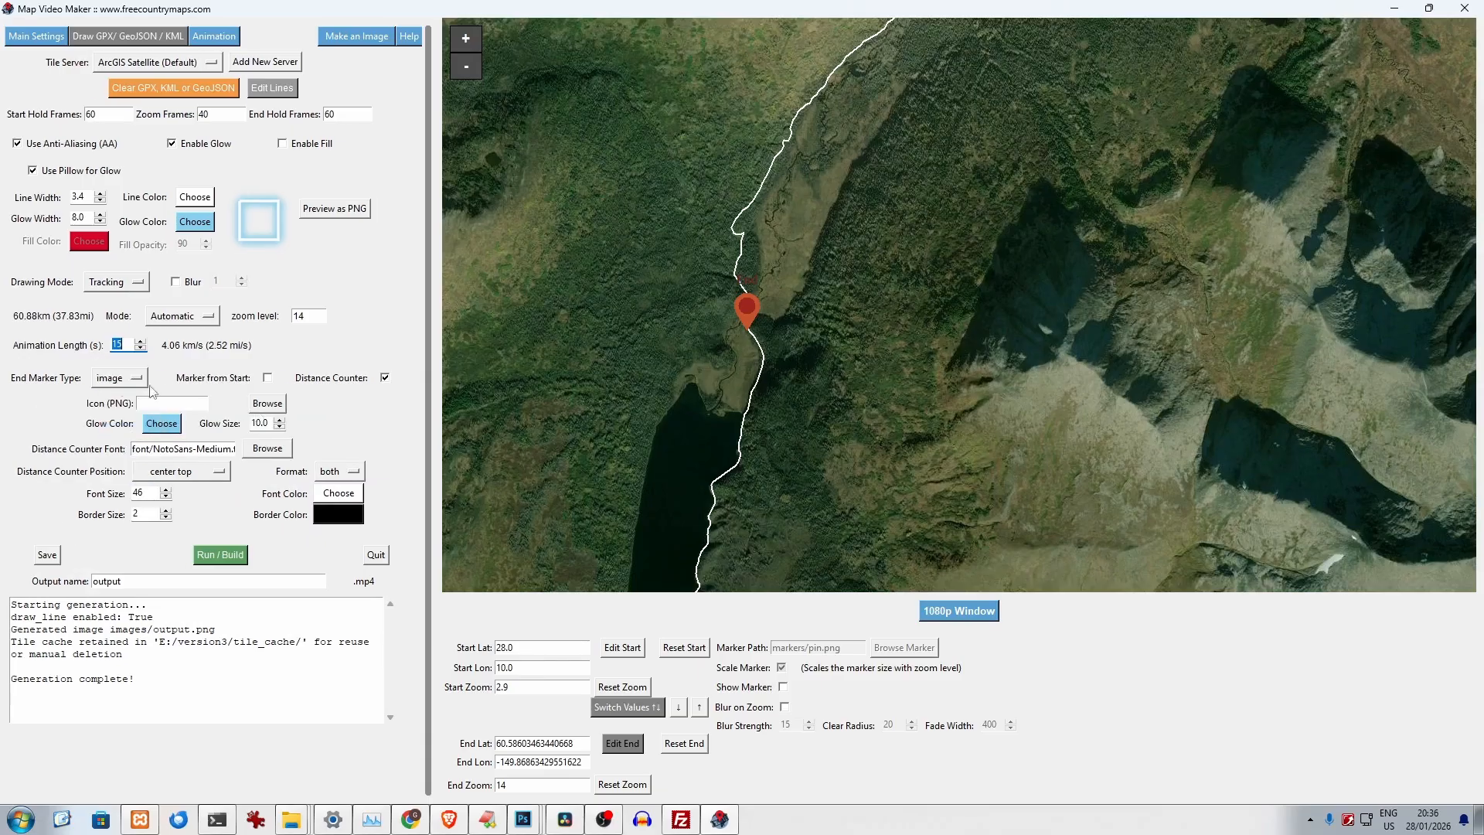
{"action": "left_click", "coordinate": [120, 383]}
{"action": "left_click", "coordinate": [120, 415]}
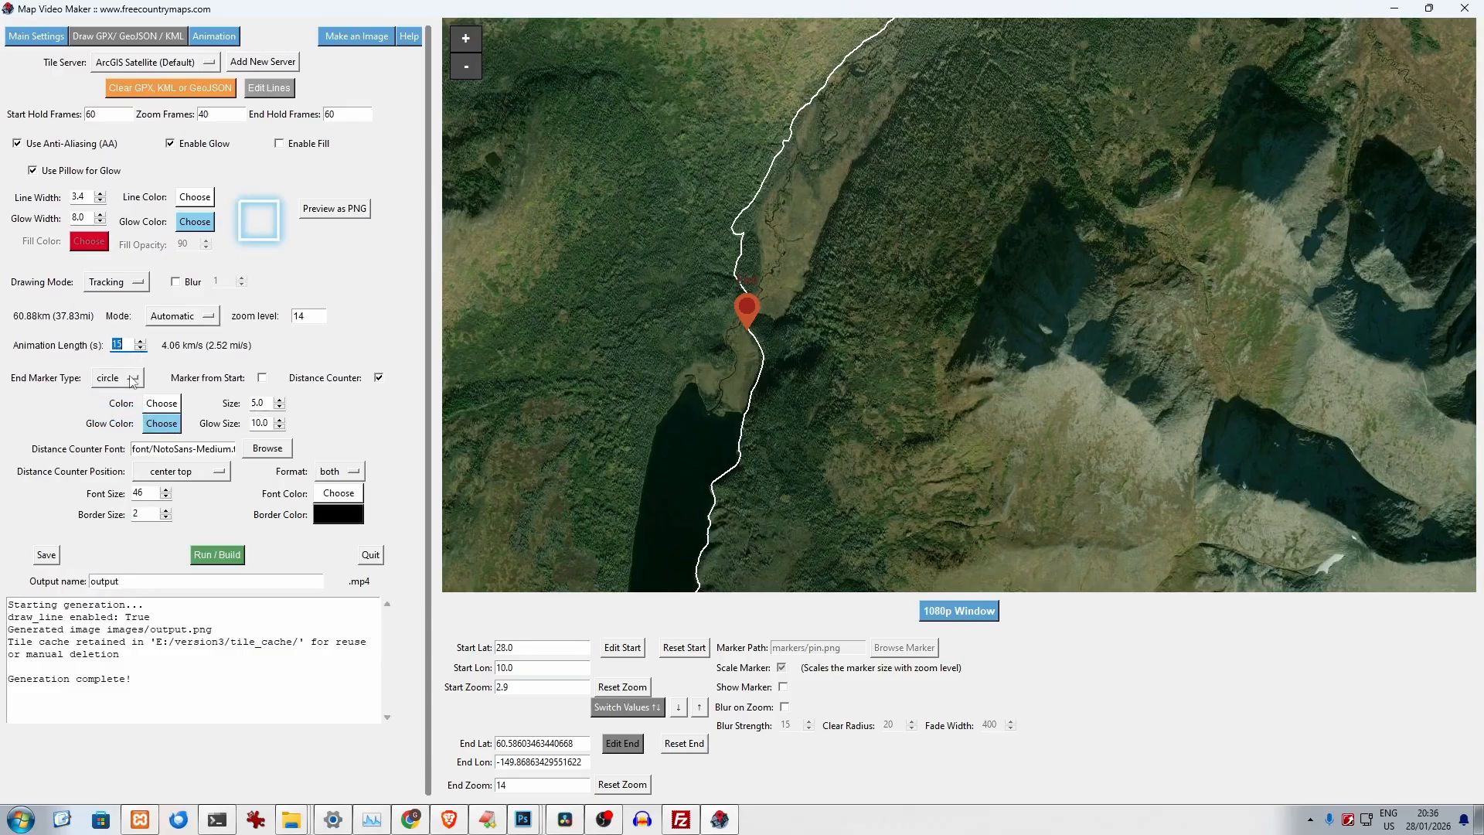
{"action": "left_click", "coordinate": [130, 379]}
{"action": "left_click", "coordinate": [122, 399]}
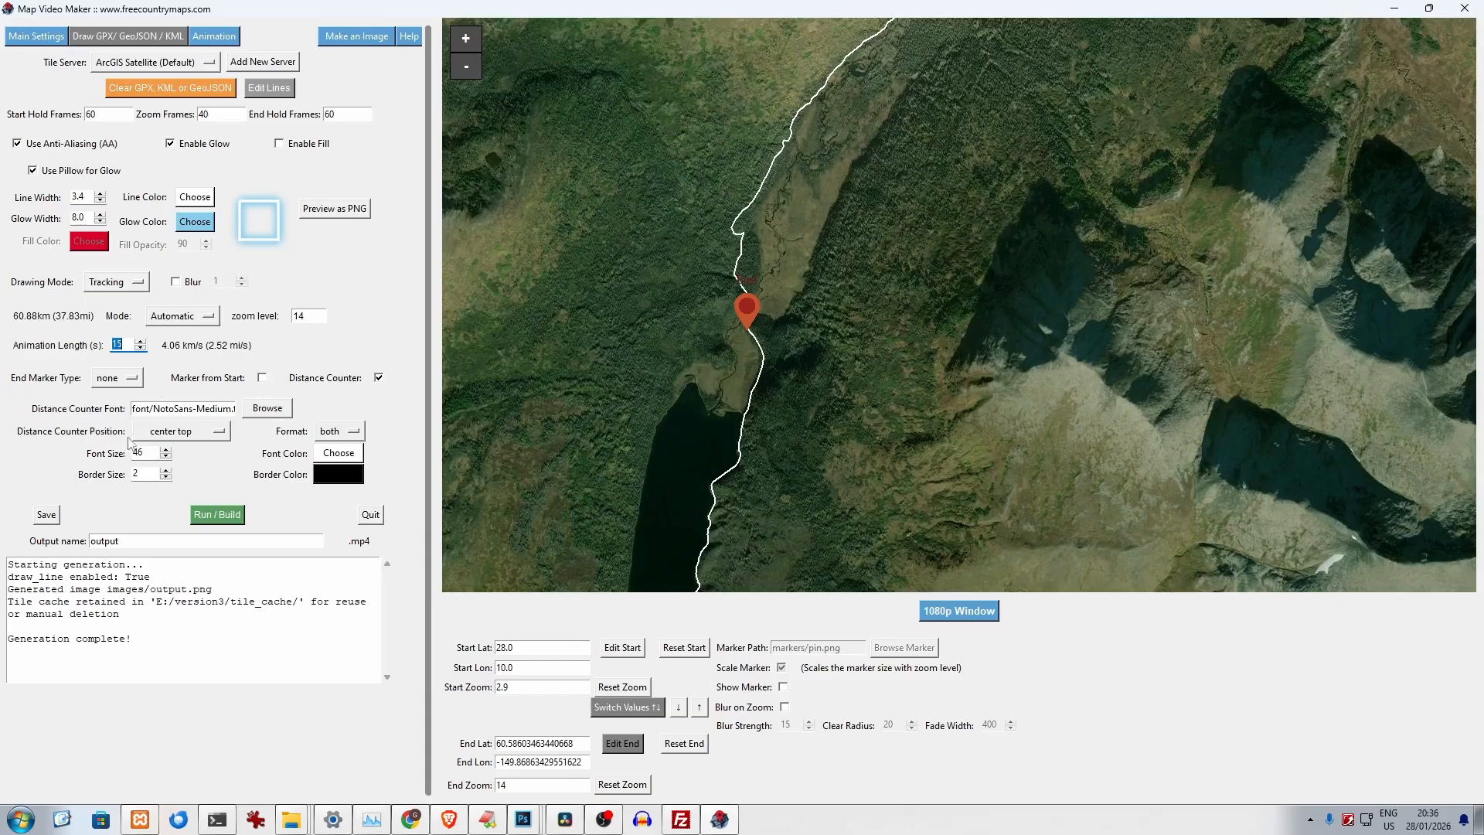
- Keep the distance counter format on both and set the drawing mode back to At Start
{"action": "left_click", "coordinate": [354, 433]}
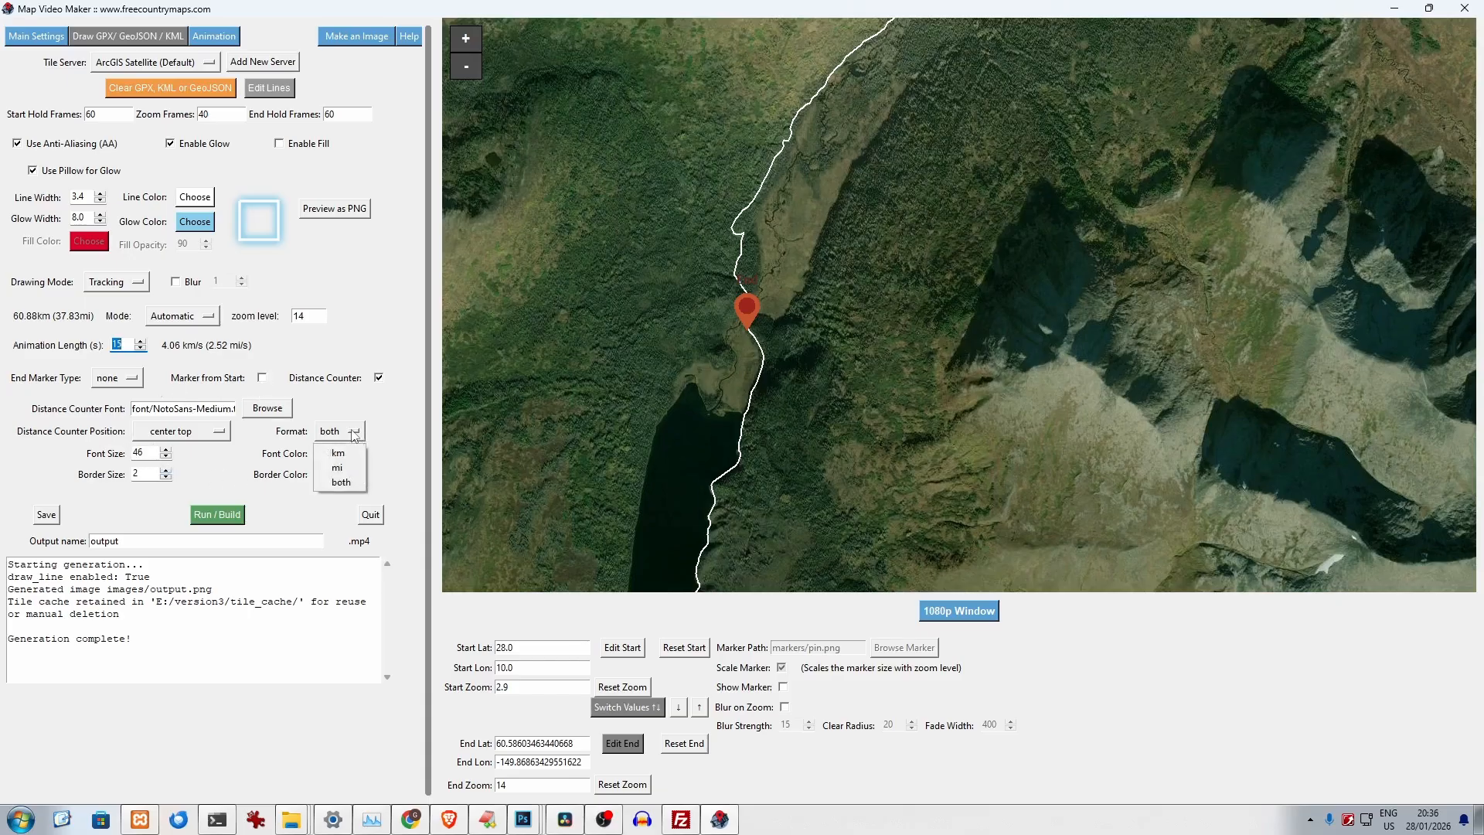
{"action": "left_click", "coordinate": [344, 483]}
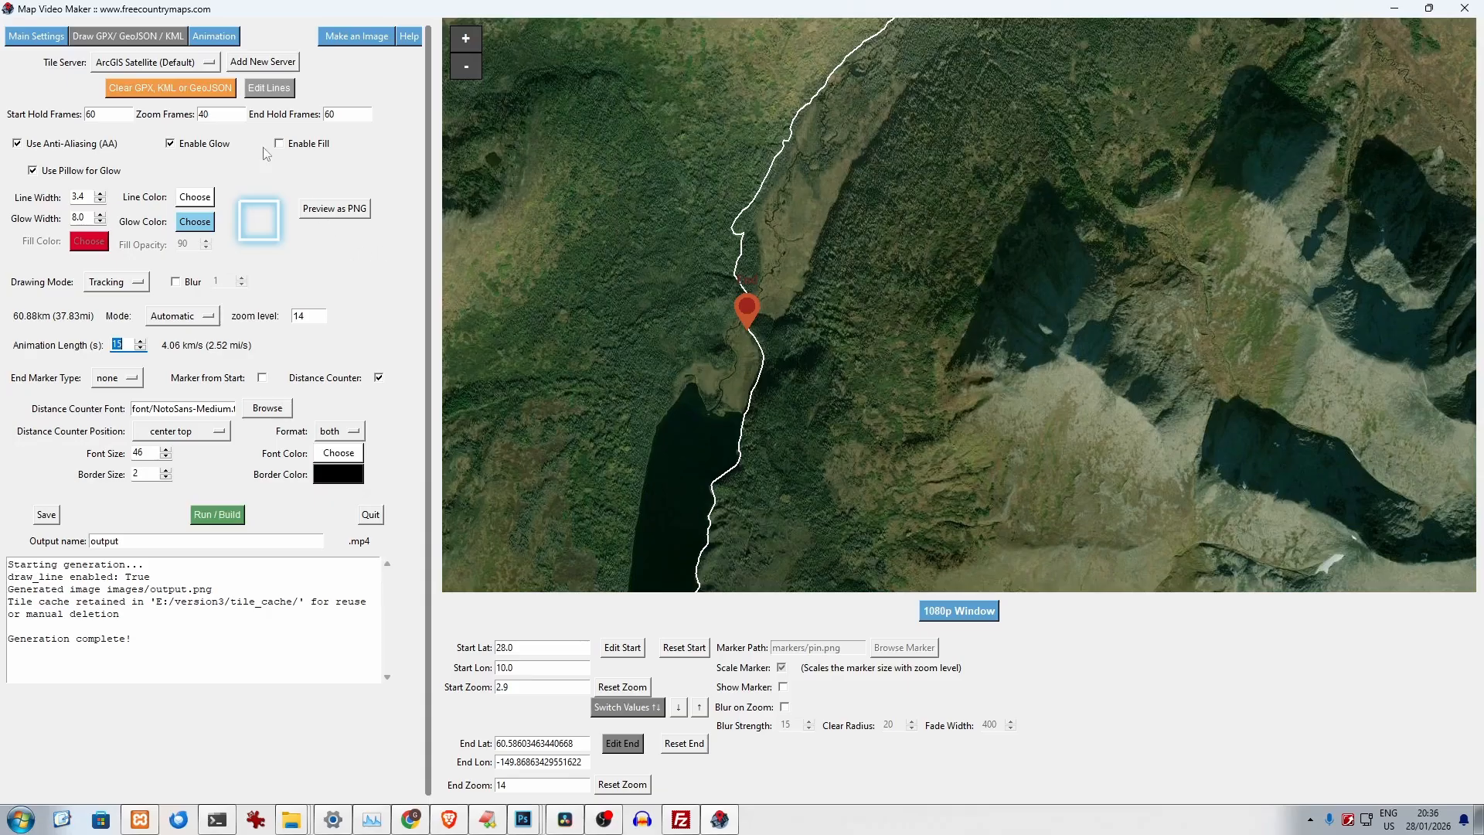
{"action": "left_click", "coordinate": [128, 283]}
{"action": "left_click", "coordinate": [133, 312]}
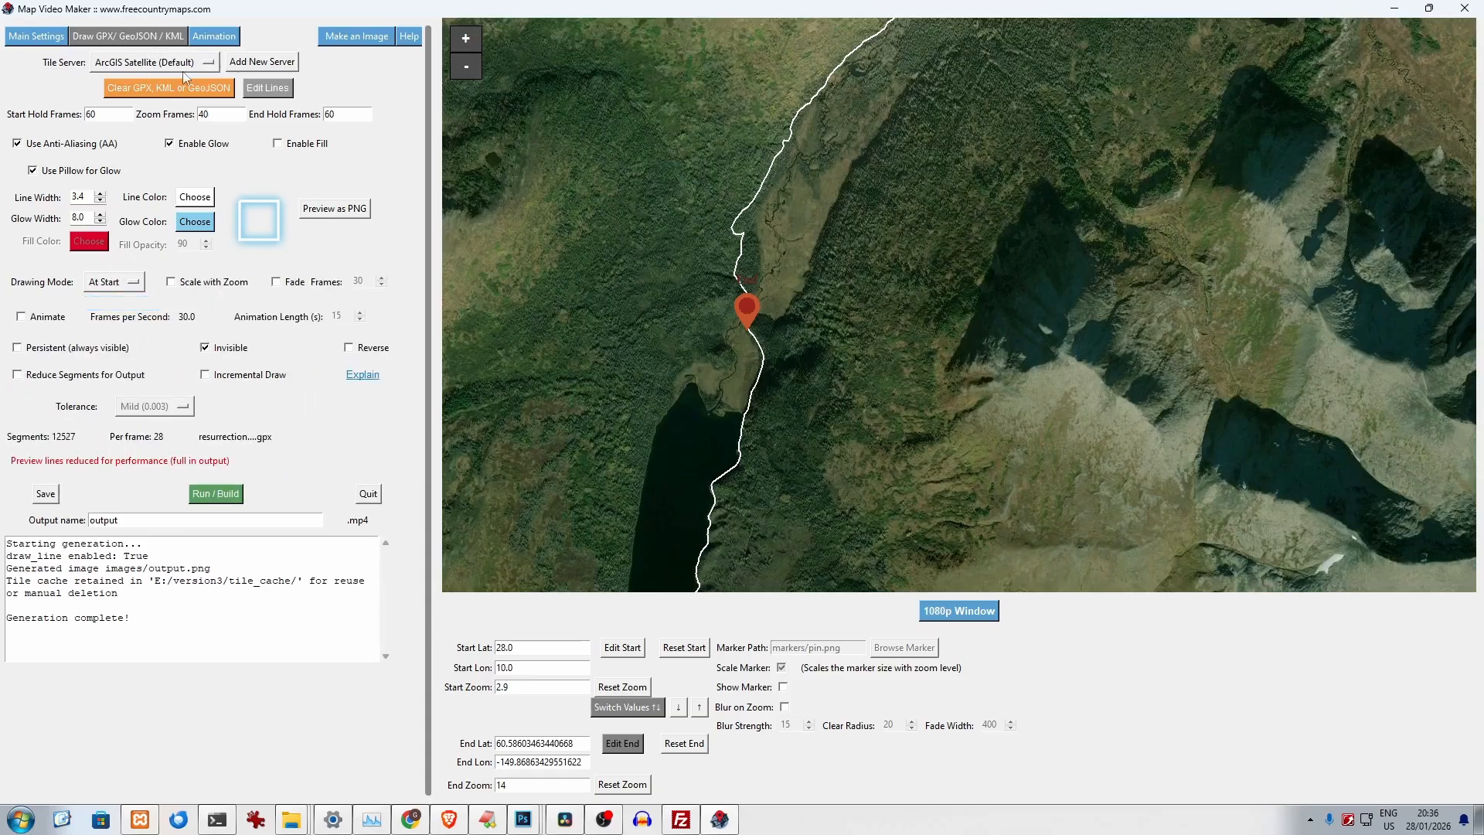
- Enable the animated line from point A to point B and clear the loaded GPX track
{"action": "left_click", "coordinate": [211, 38]}
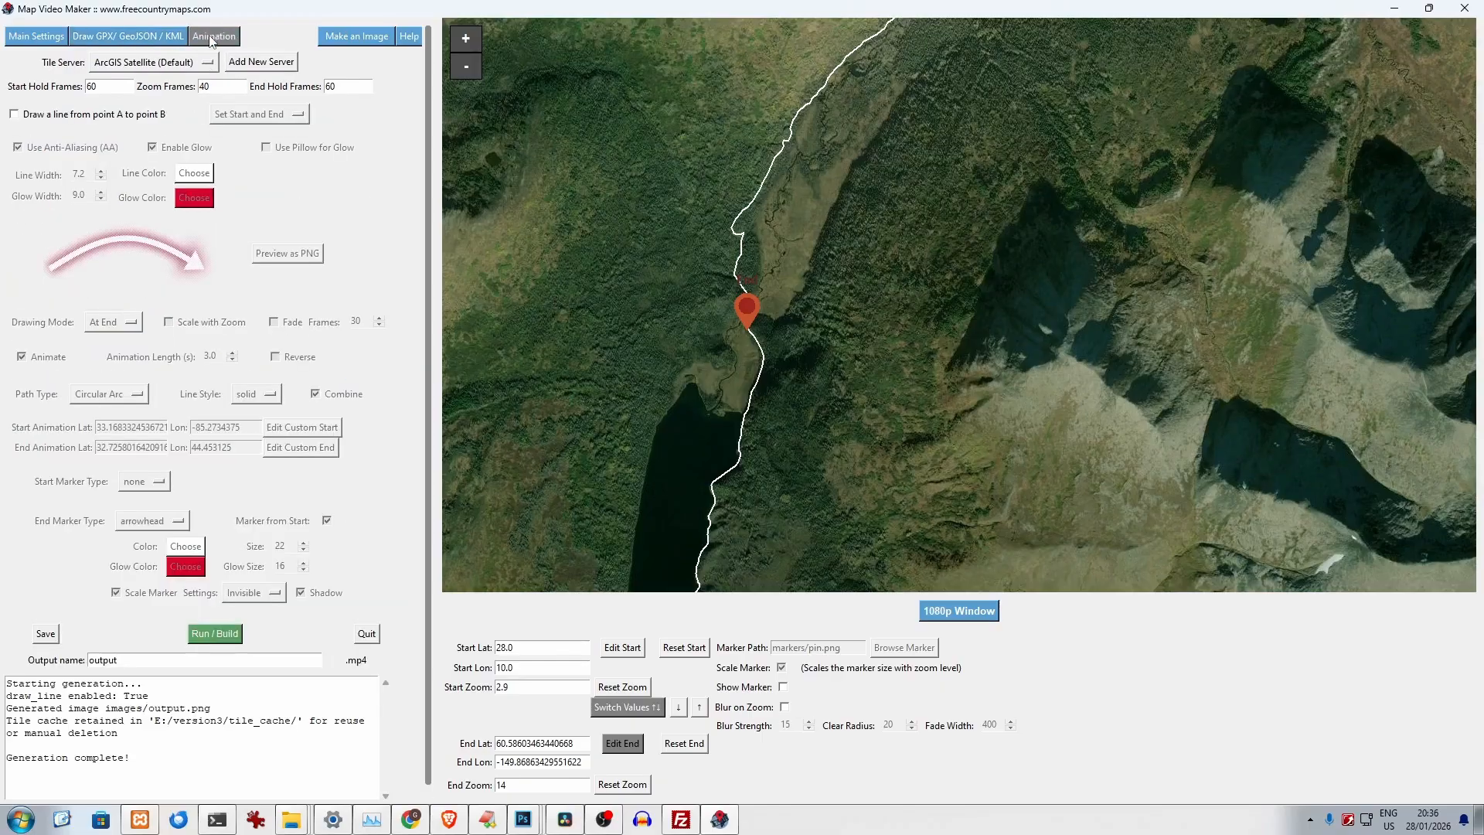
{"action": "left_click", "coordinate": [42, 116]}
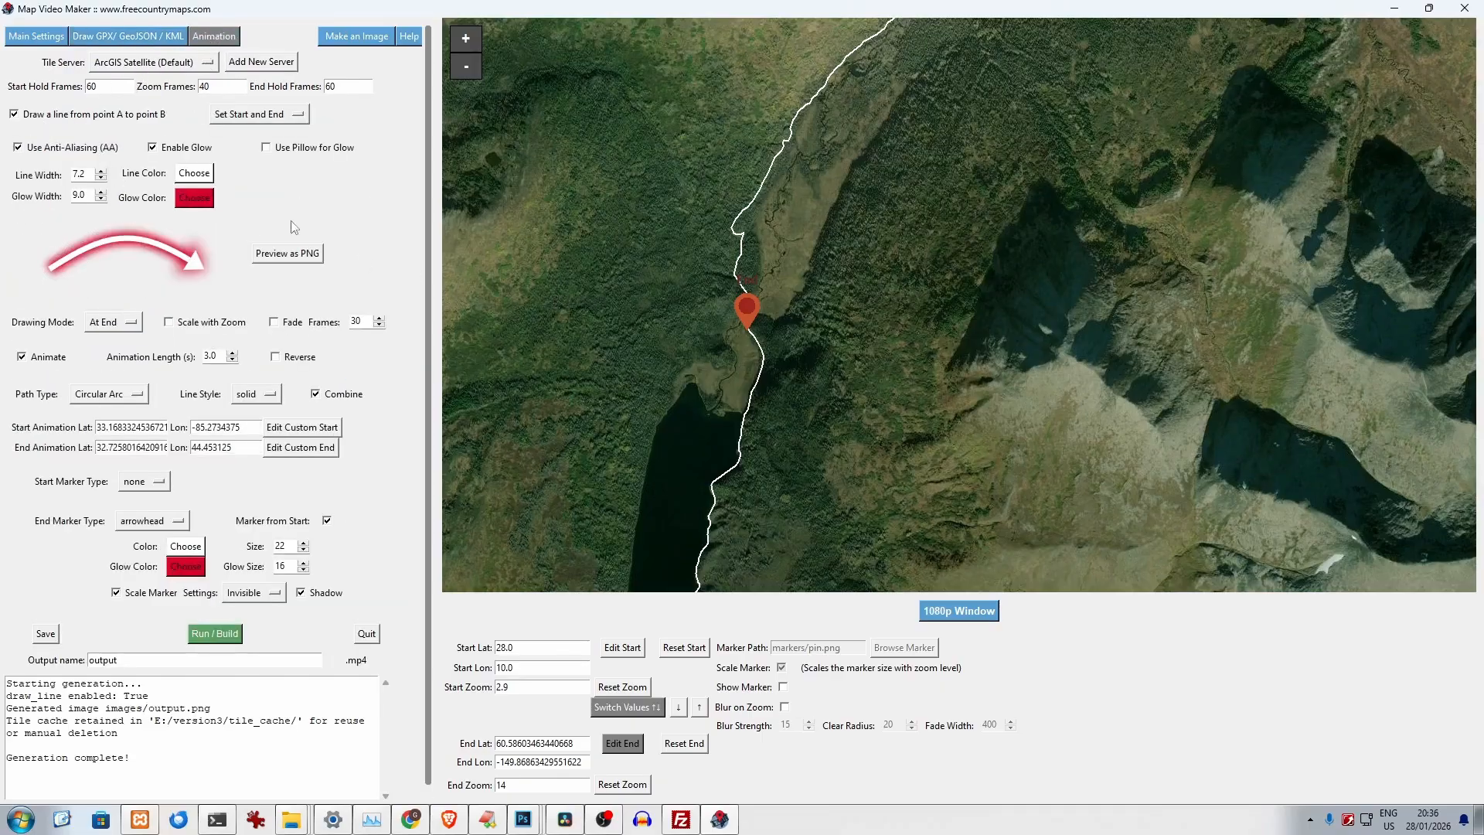
{"action": "left_click", "coordinate": [140, 38]}
{"action": "left_click", "coordinate": [183, 95]}
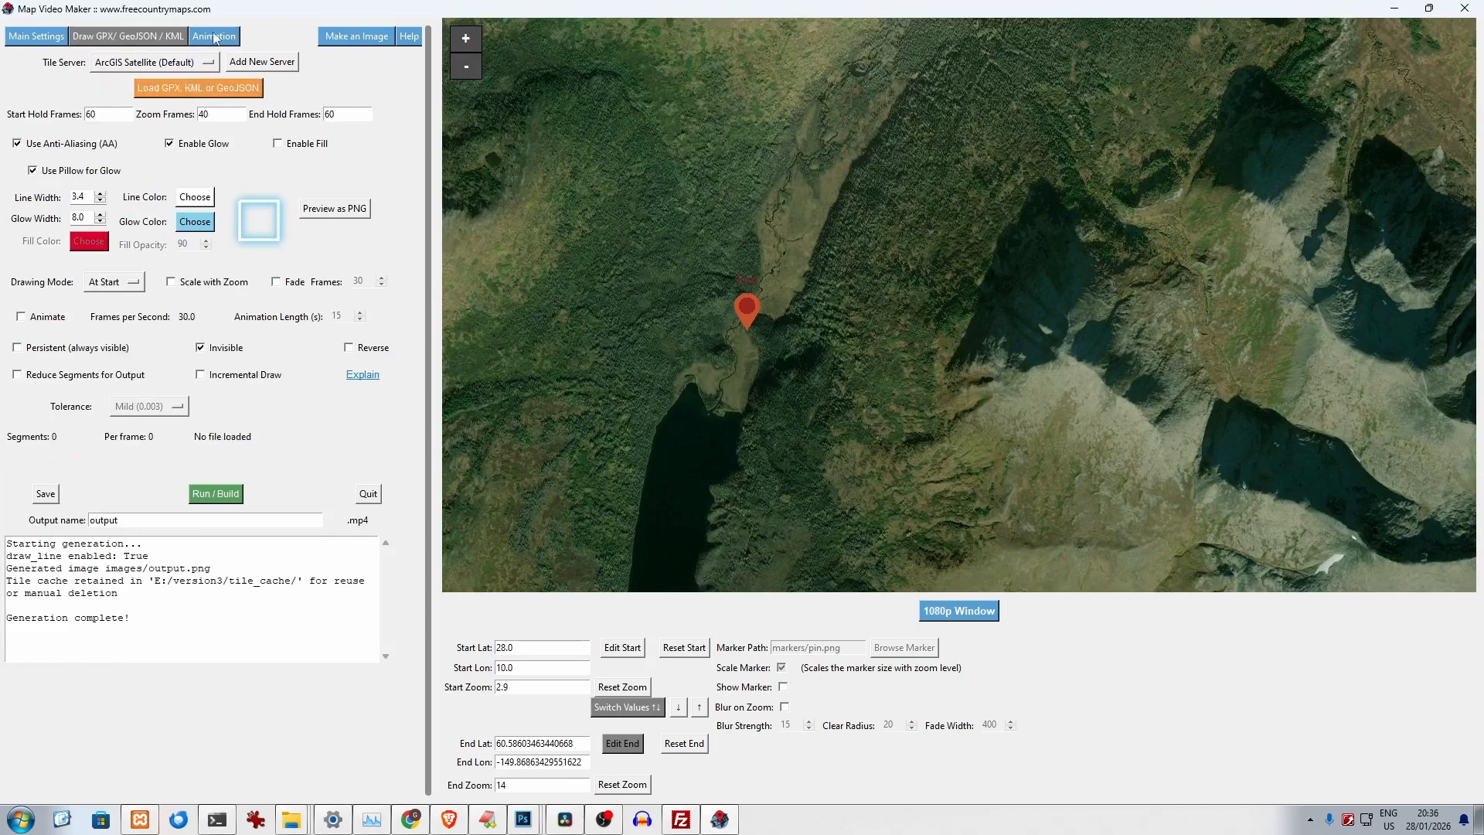
- Move the animated line's custom start to the central United States and its custom end to eastern Europe
{"action": "left_click", "coordinate": [214, 37]}
{"action": "scroll", "coordinate": [690, 300], "scroll_direction": "down", "scroll_amount": 2}
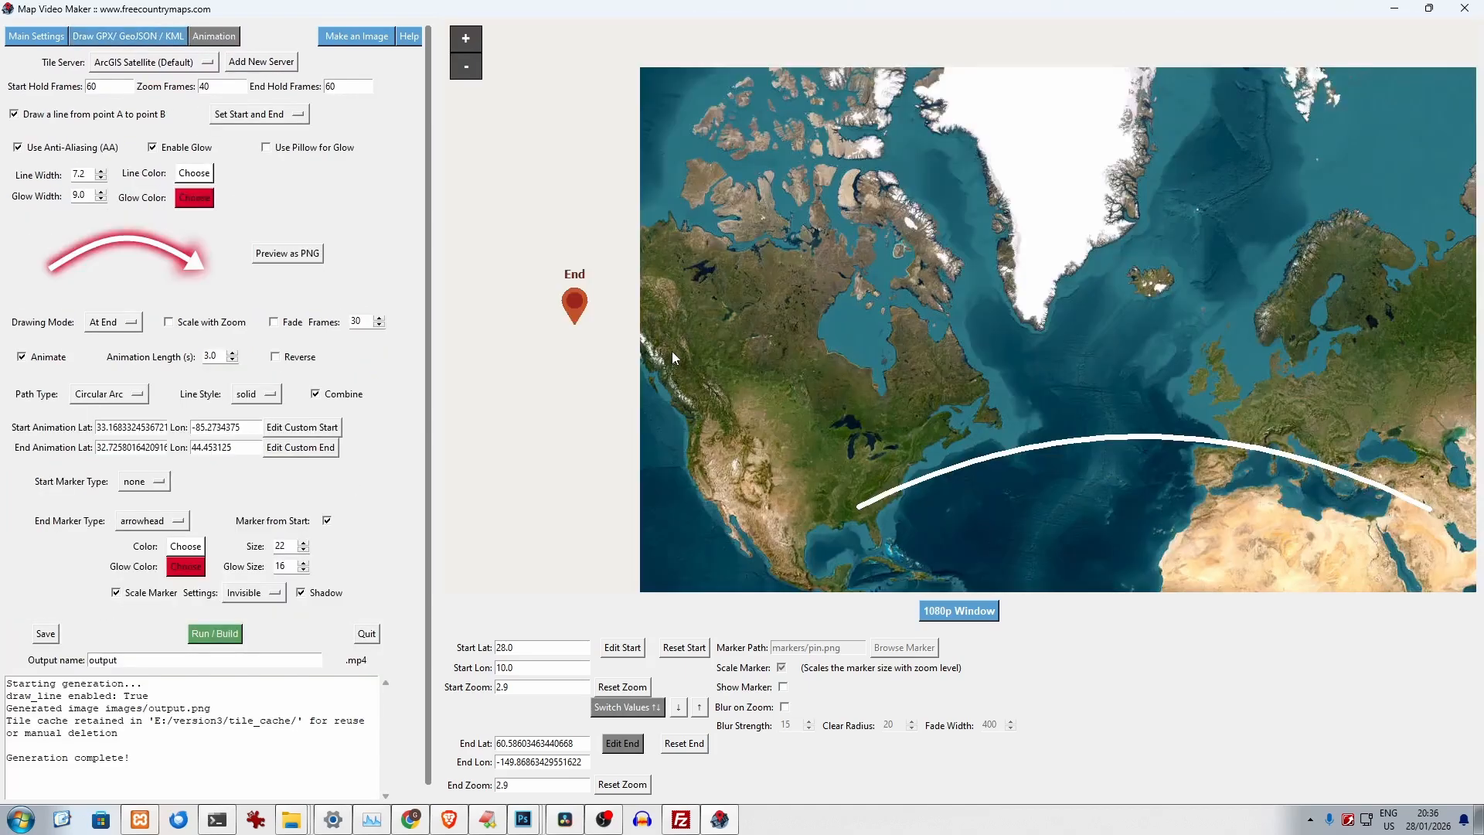
{"action": "mouse_move", "coordinate": [883, 332]}
{"action": "left_mouse_down"}
{"action": "mouse_move", "coordinate": [736, 123]}
{"action": "mouse_move", "coordinate": [682, 103]}
{"action": "left_mouse_up"}
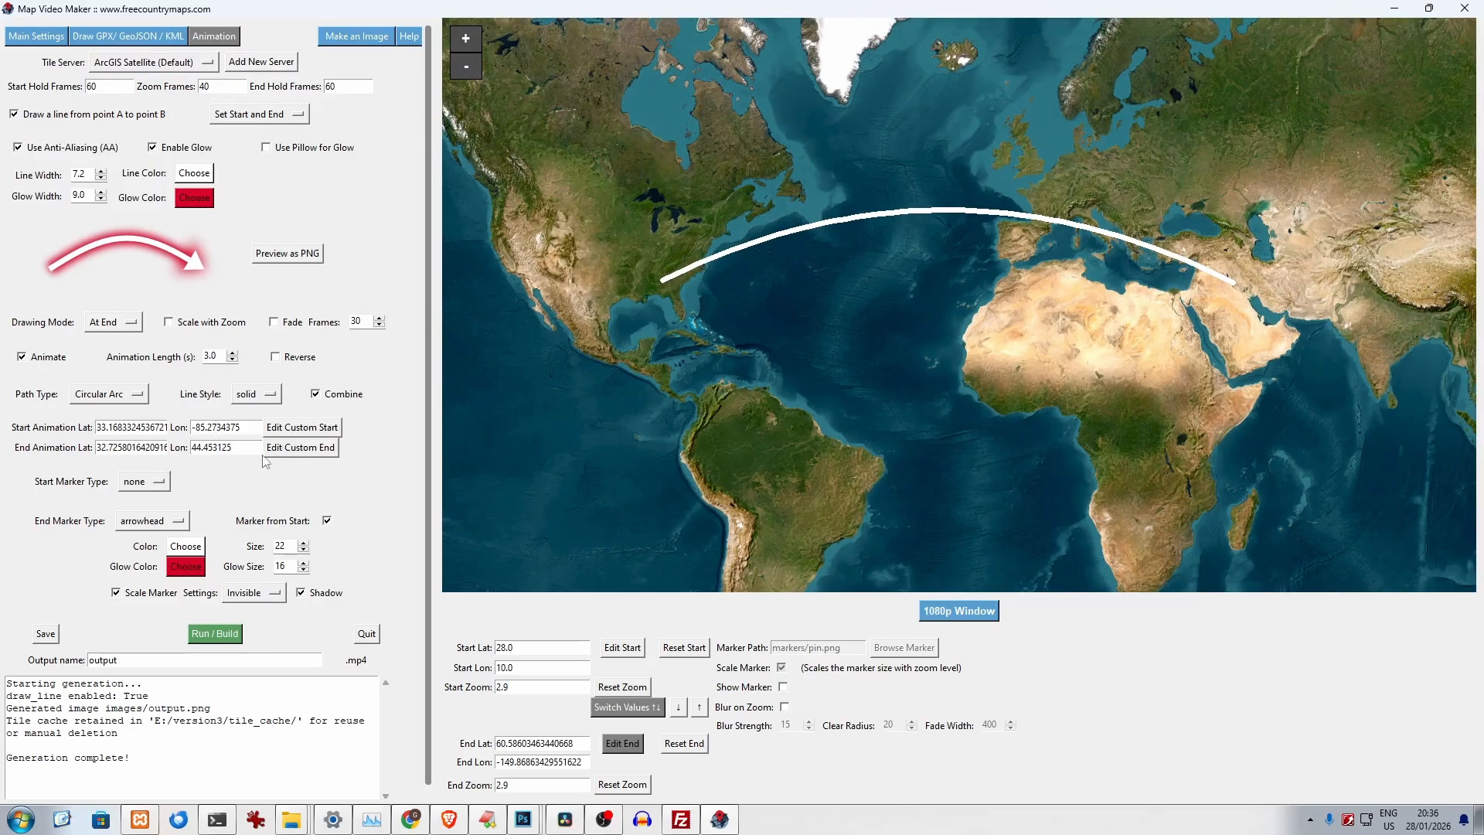
{"action": "left_click", "coordinate": [307, 430]}
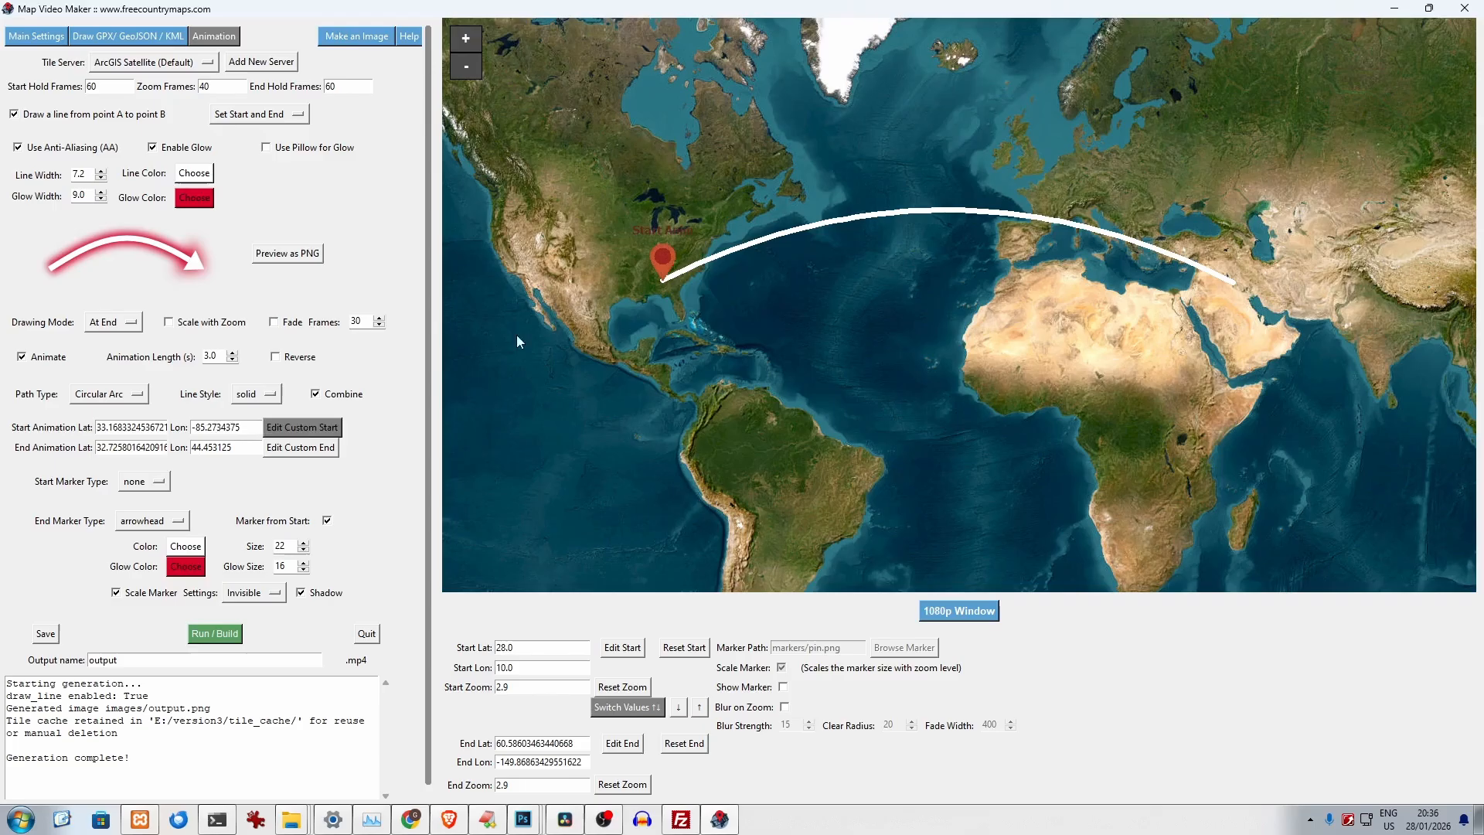
{"action": "left_click", "coordinate": [612, 241]}
{"action": "left_click", "coordinate": [302, 450]}
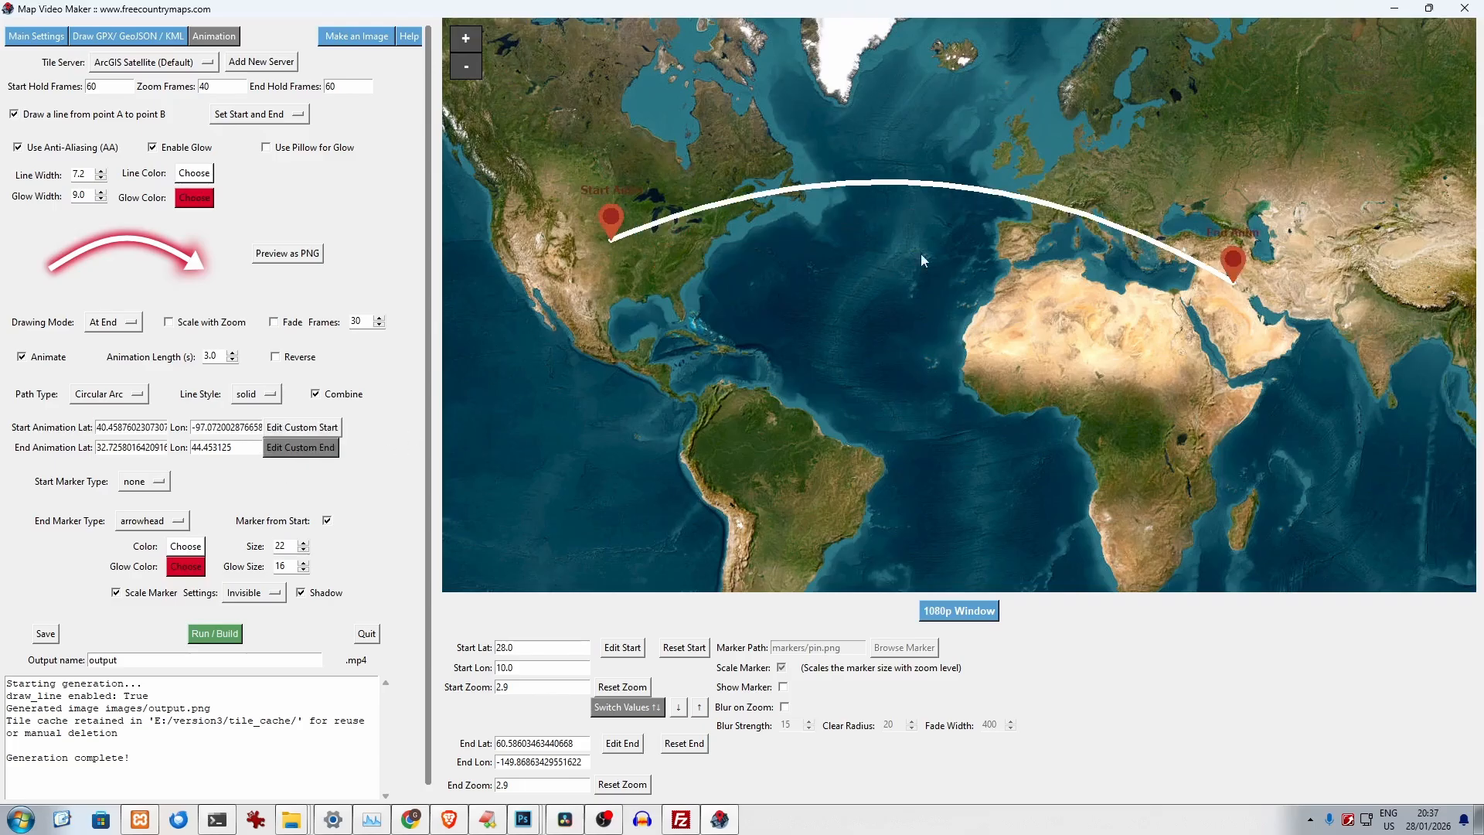
{"action": "left_click", "coordinate": [1139, 203]}
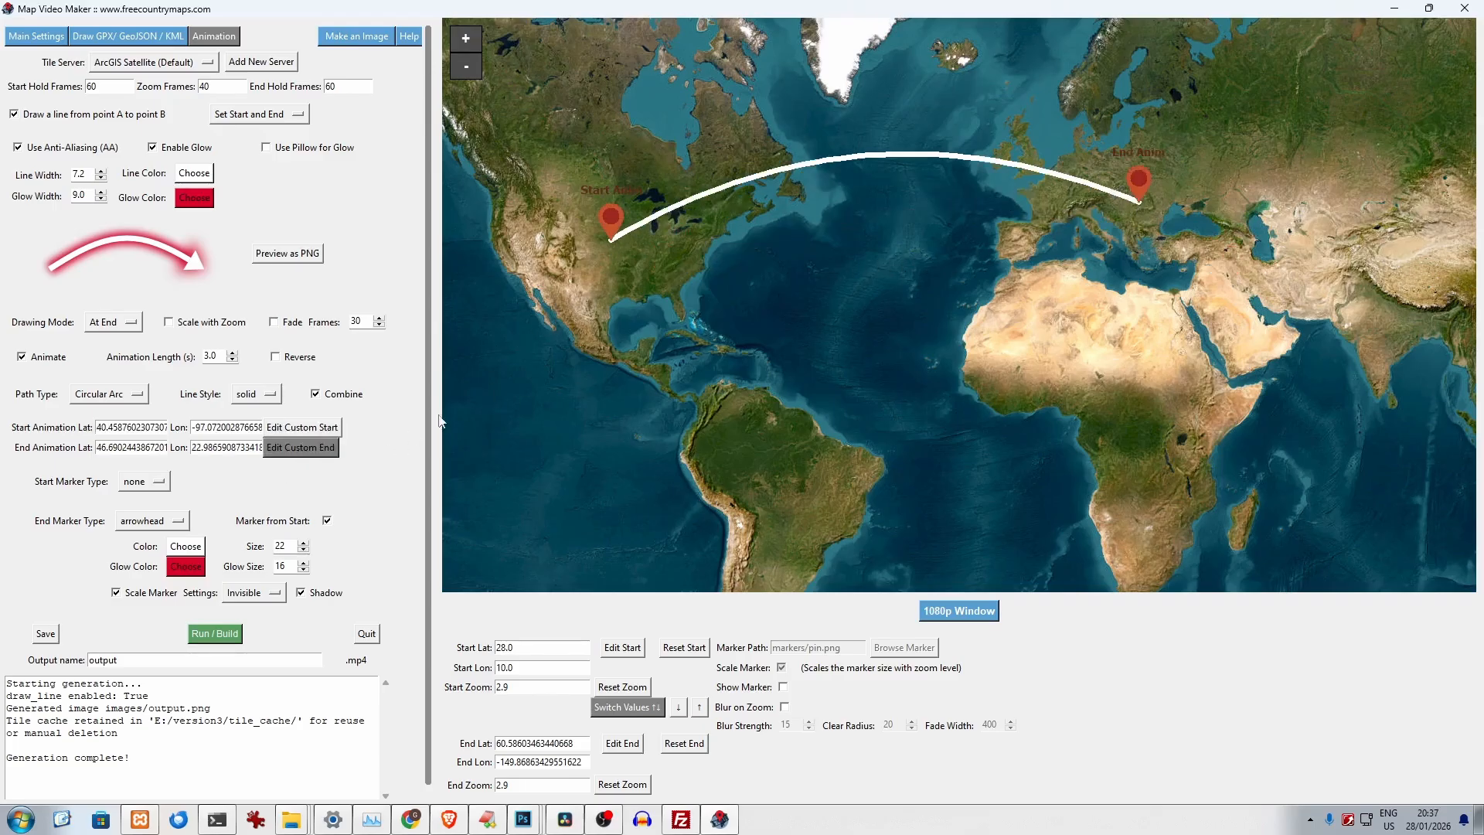
- Try the Circular Arc (Long) and Straight Line path types, and set the path type to Great Circle
{"action": "left_click", "coordinate": [138, 390]}
{"action": "left_click", "coordinate": [134, 457]}
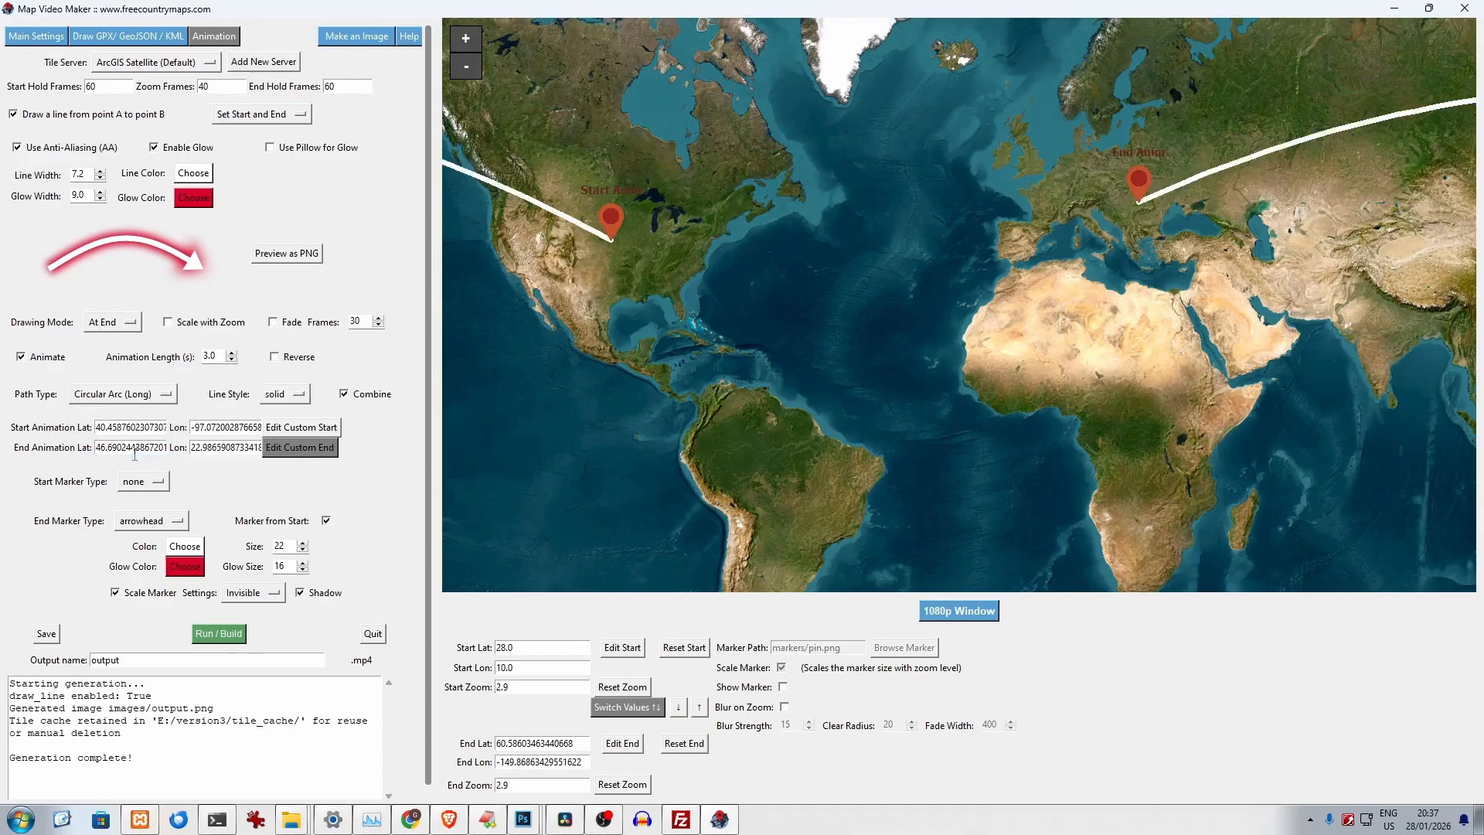
{"action": "left_click", "coordinate": [134, 398]}
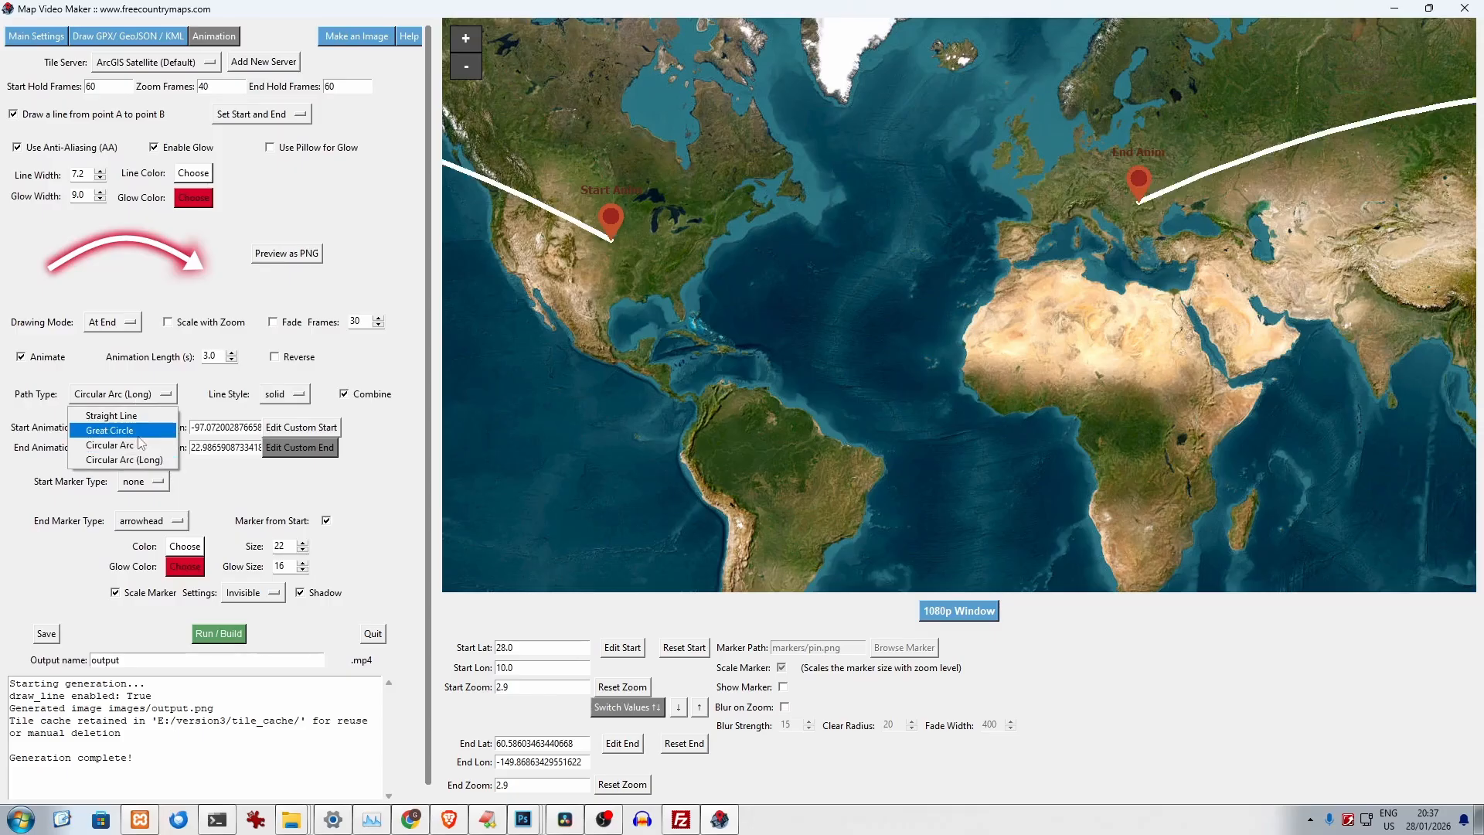
{"action": "left_click", "coordinate": [139, 416]}
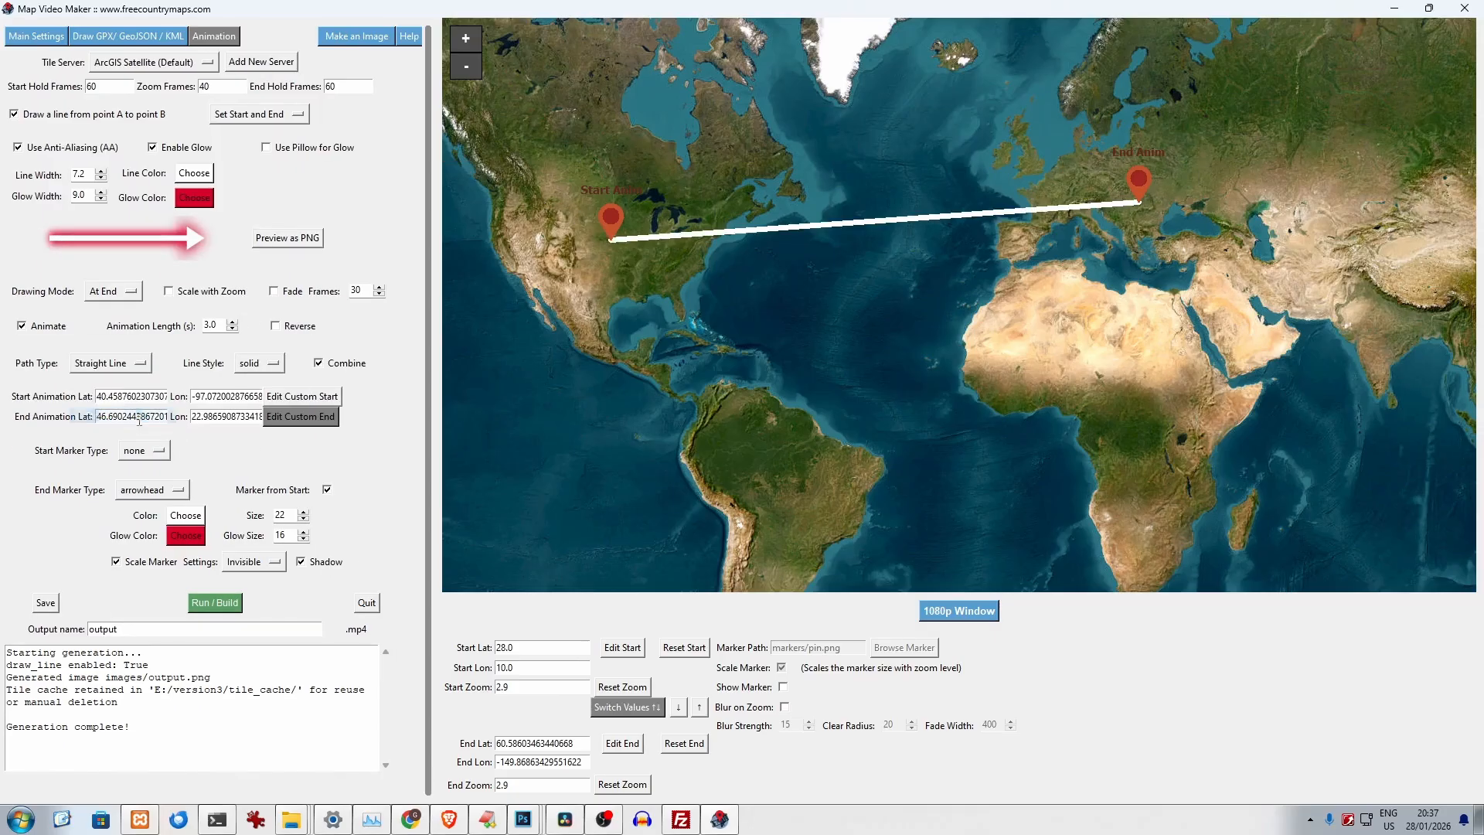
{"action": "left_click", "coordinate": [129, 381]}
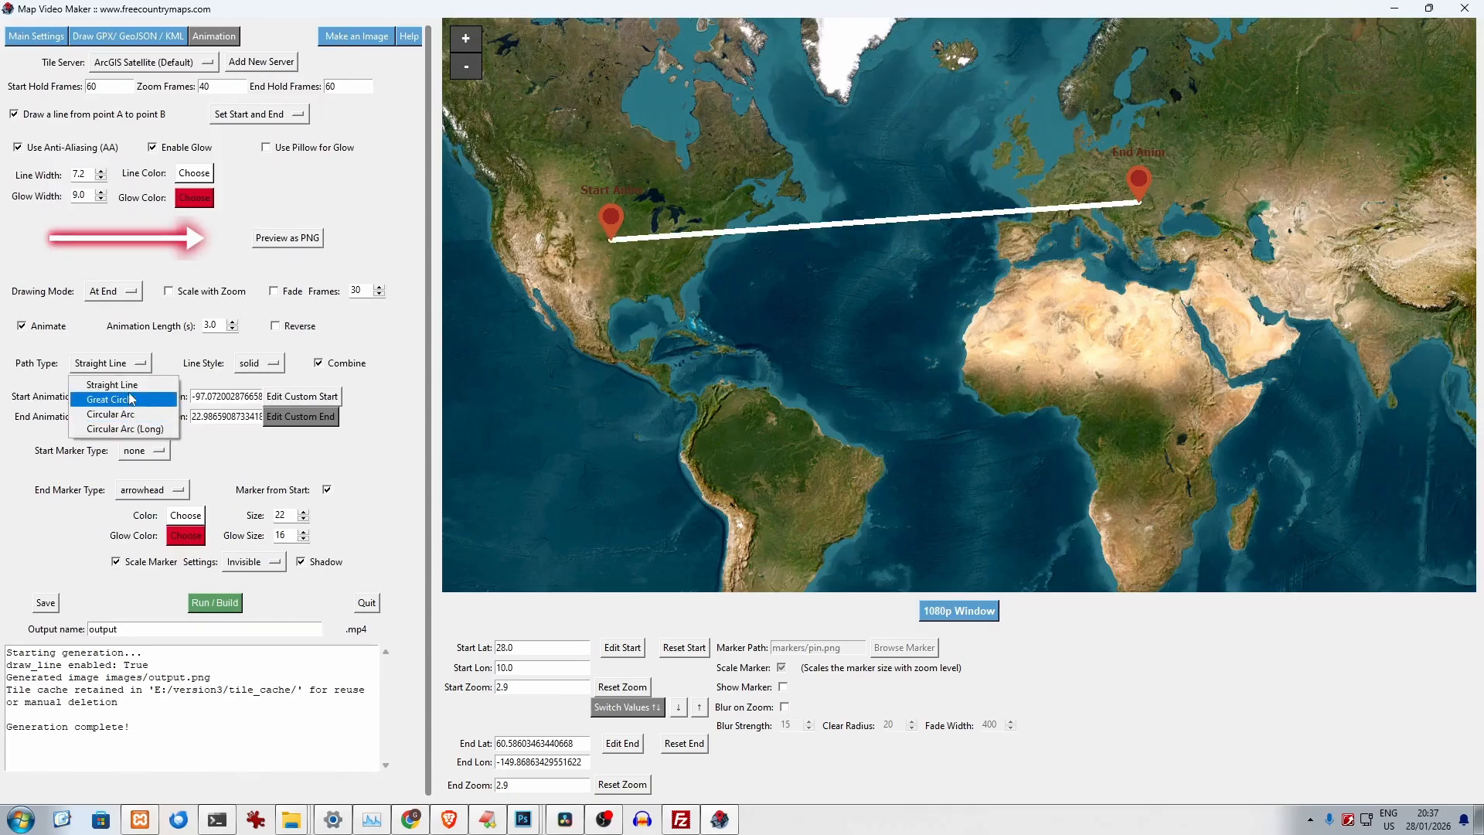
{"action": "left_click", "coordinate": [114, 399]}
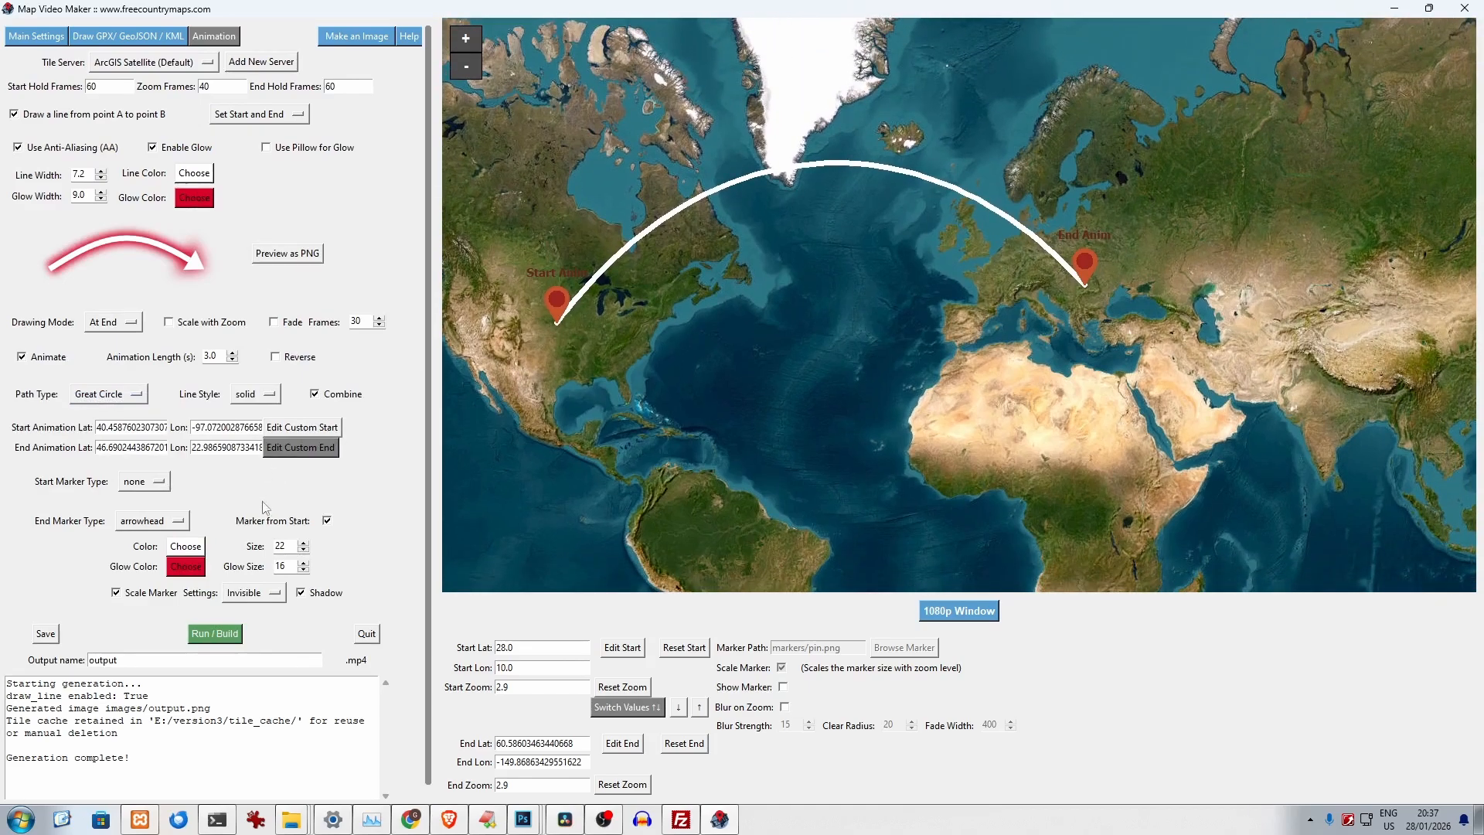
- Move the animated line's custom start to northern Canada and try several custom end points along Arctic Russia
{"action": "left_click", "coordinate": [288, 430]}
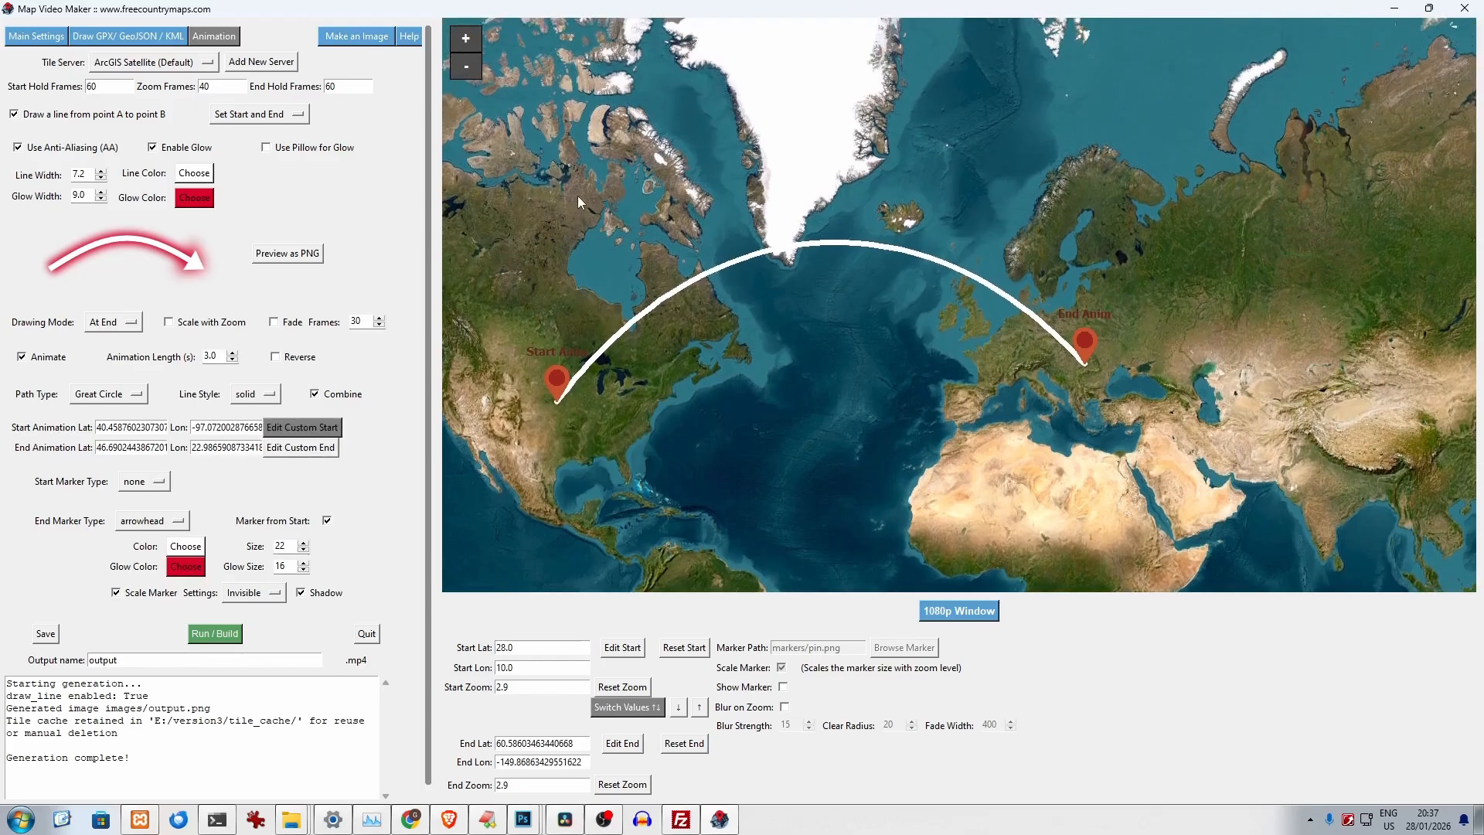
{"action": "left_click", "coordinate": [587, 155]}
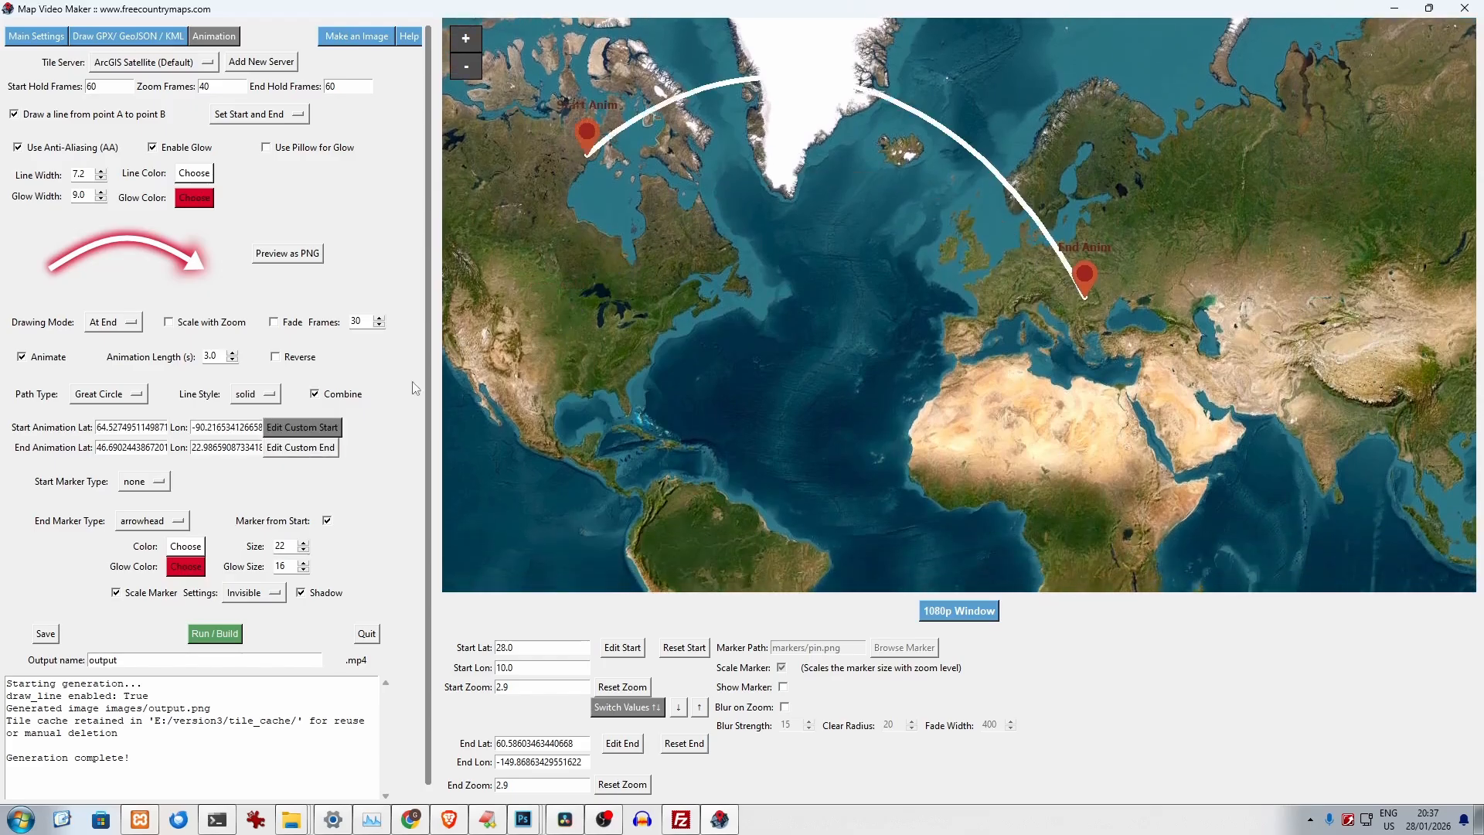
{"action": "left_click", "coordinate": [324, 453]}
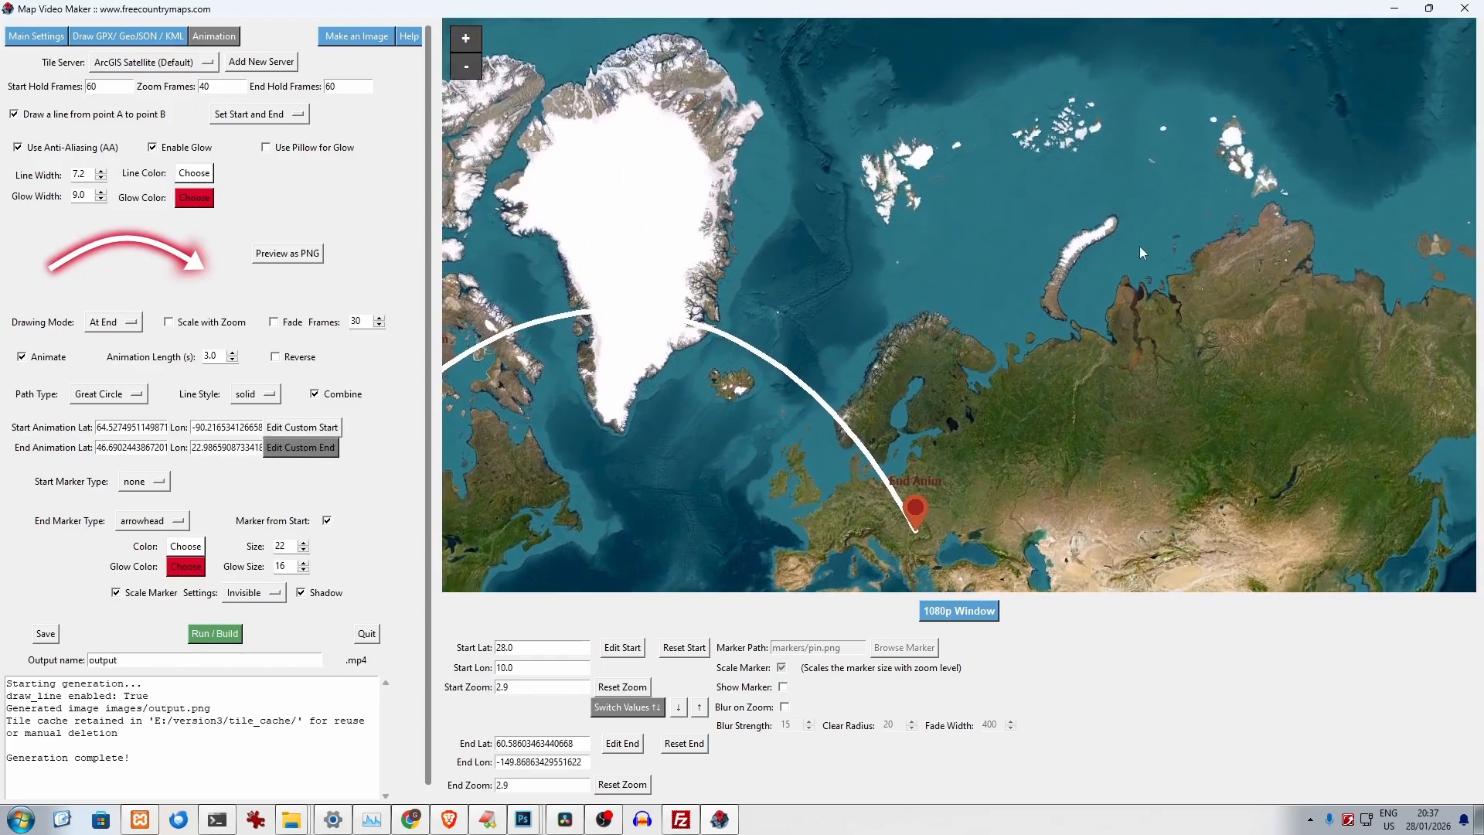
{"action": "left_click", "coordinate": [1115, 211]}
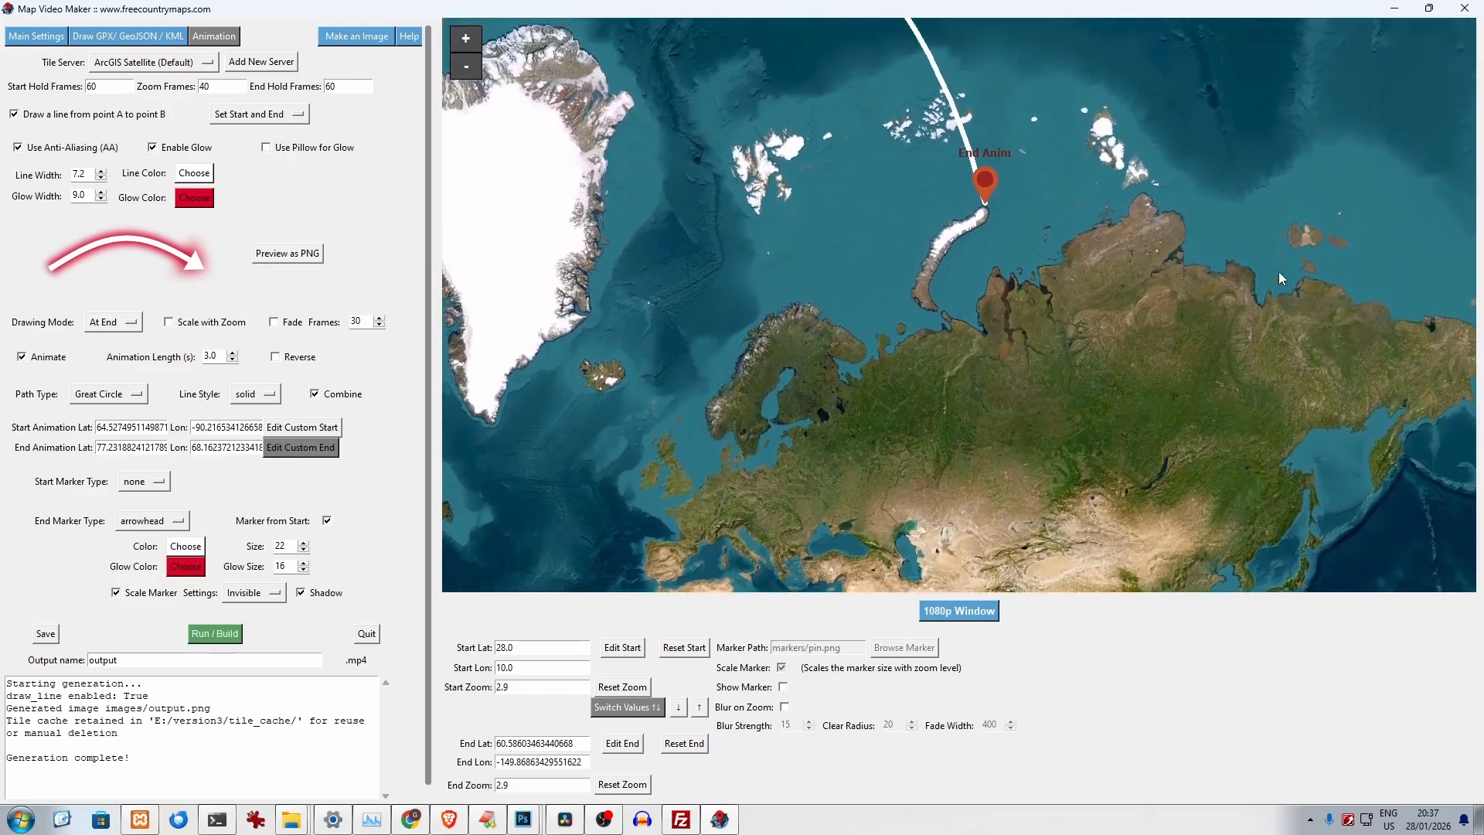
{"action": "left_click", "coordinate": [1306, 290]}
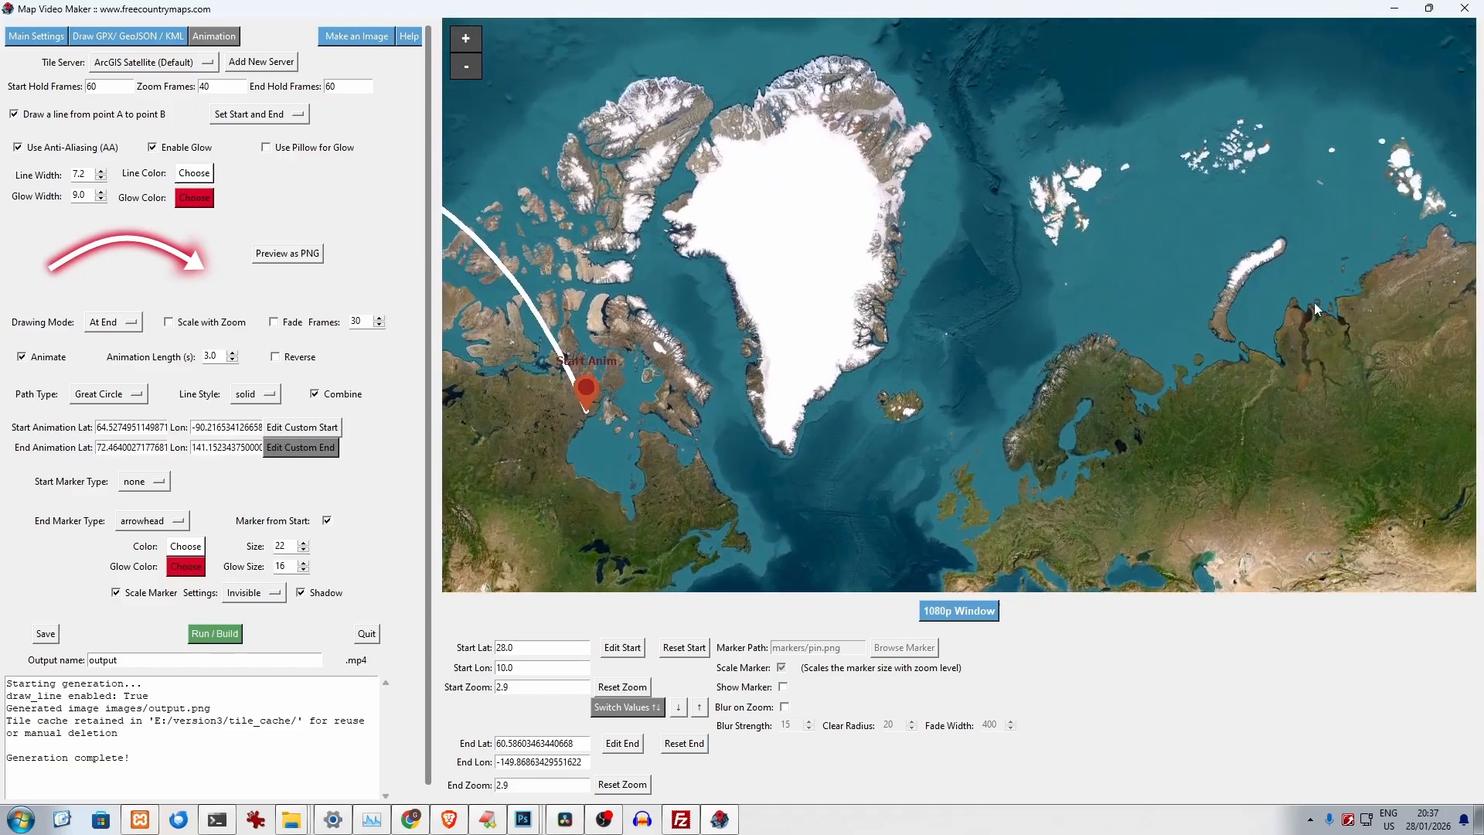
{"action": "left_click", "coordinate": [1282, 316]}
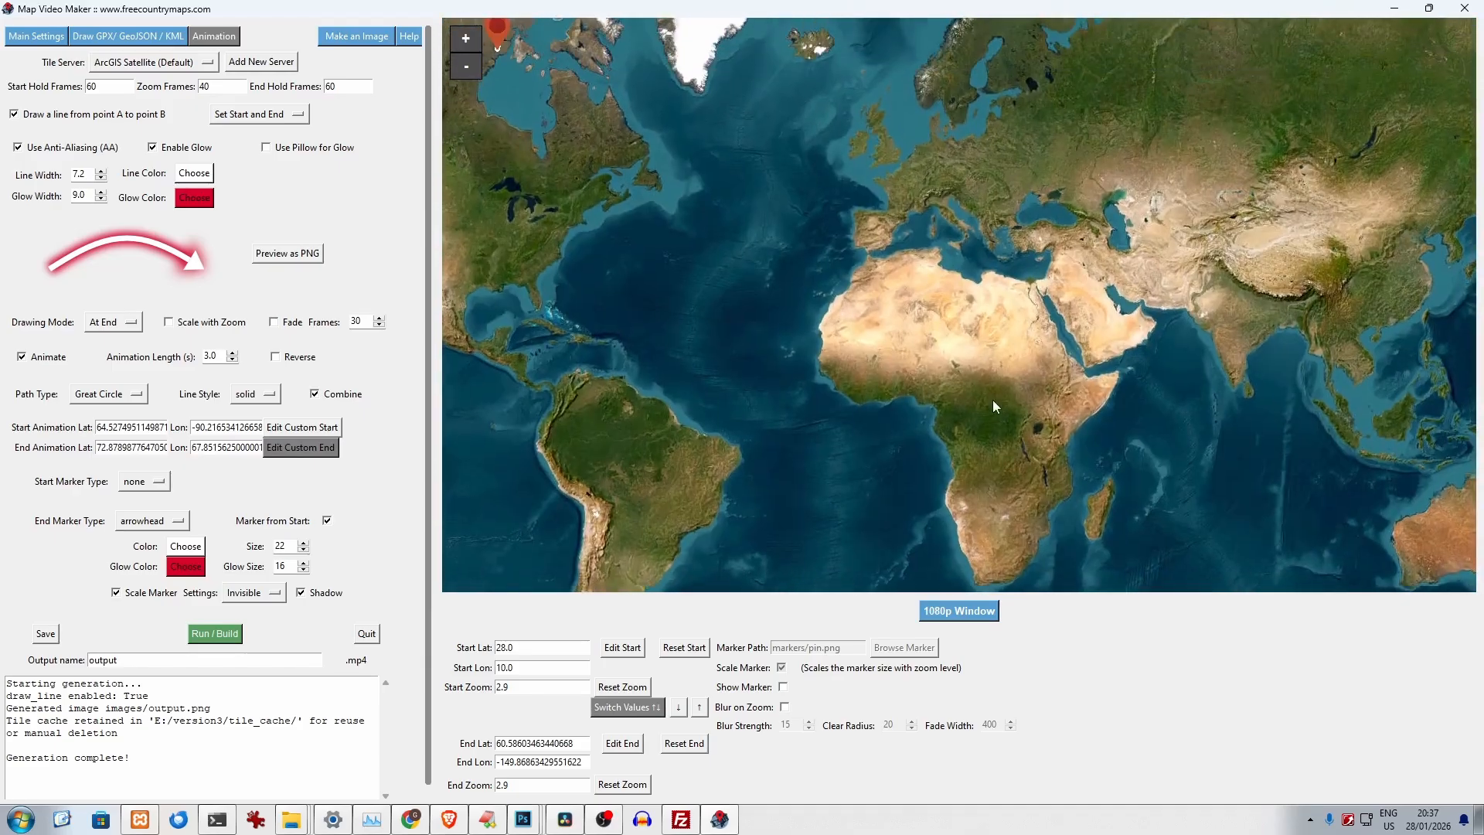
- Try the custom end point in central Africa and southeastern South America, and place it in the southern Indian Ocean
{"action": "left_click", "coordinate": [975, 414]}
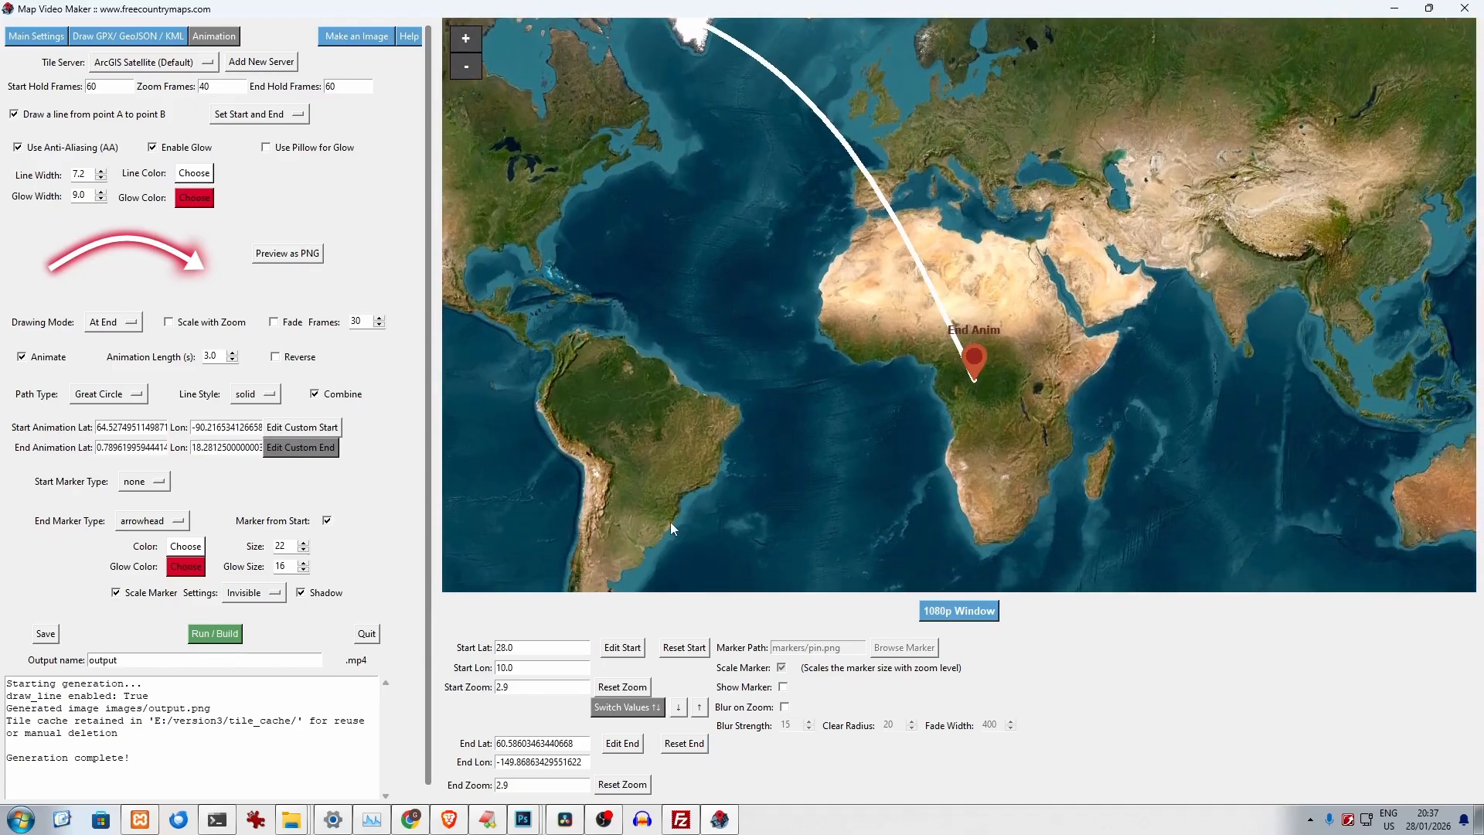
{"action": "left_click", "coordinate": [634, 514]}
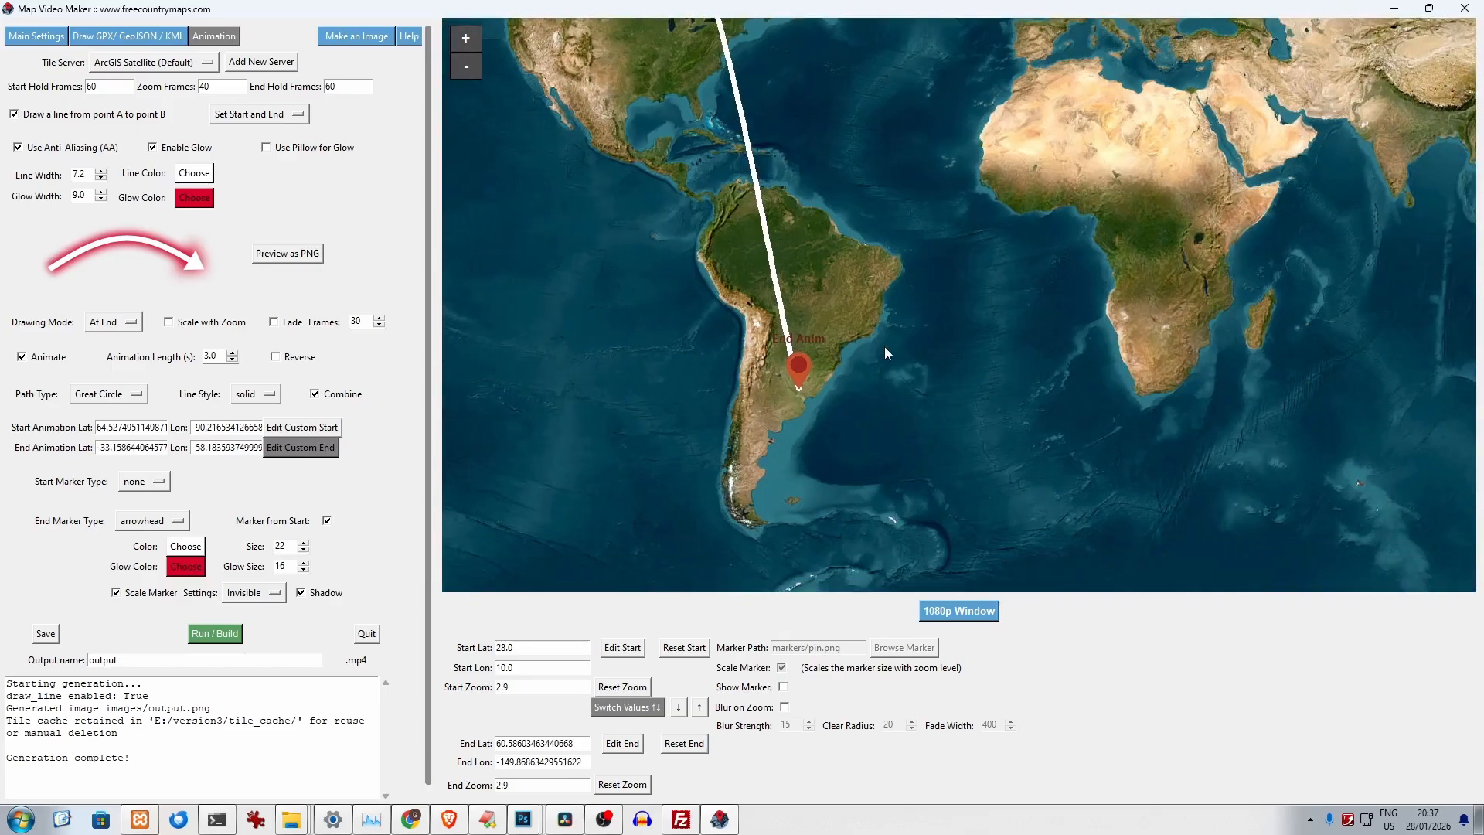
{"action": "left_click", "coordinate": [1195, 447]}
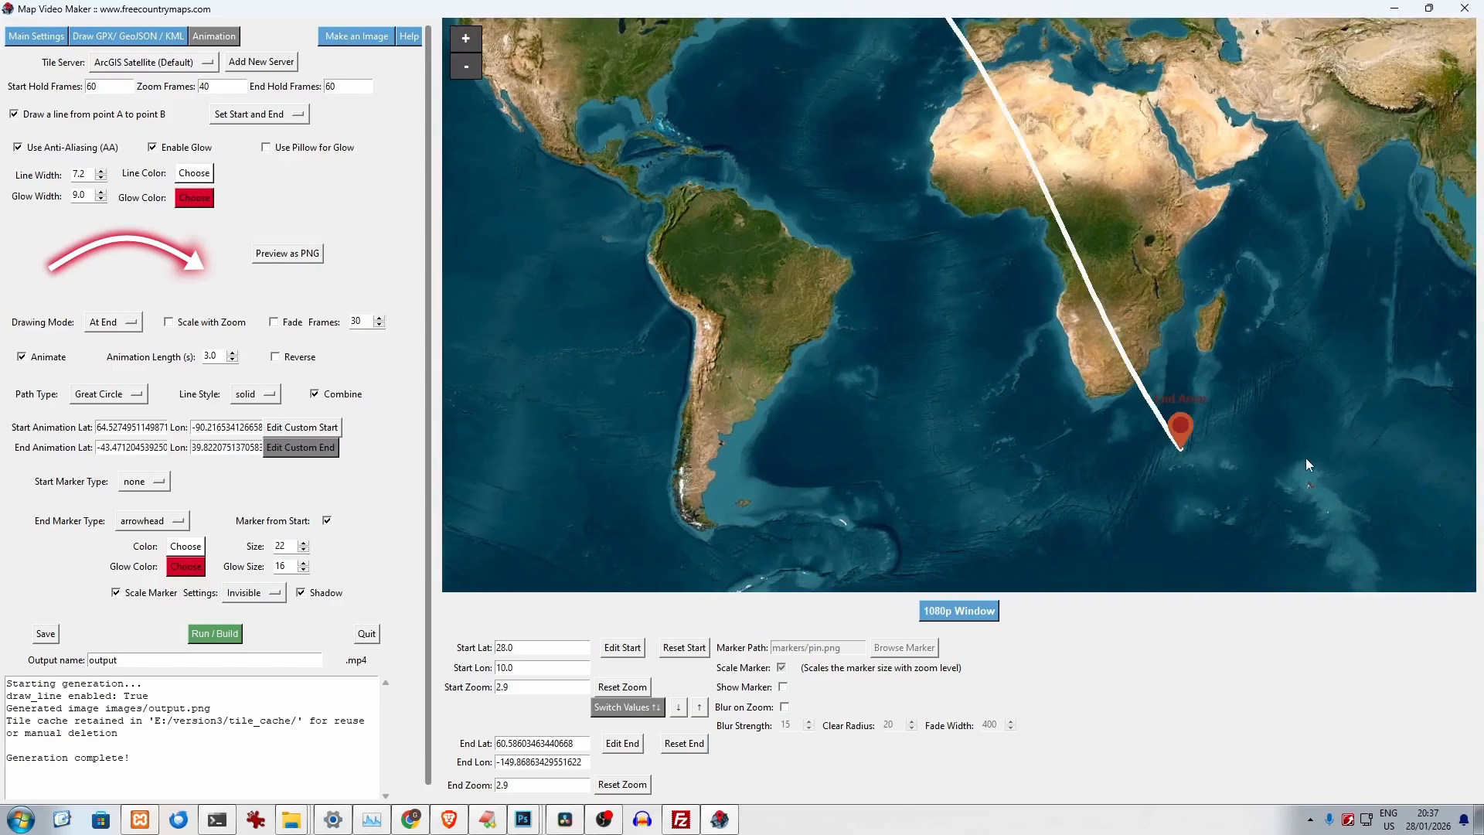
{"action": "left_click", "coordinate": [1389, 422]}
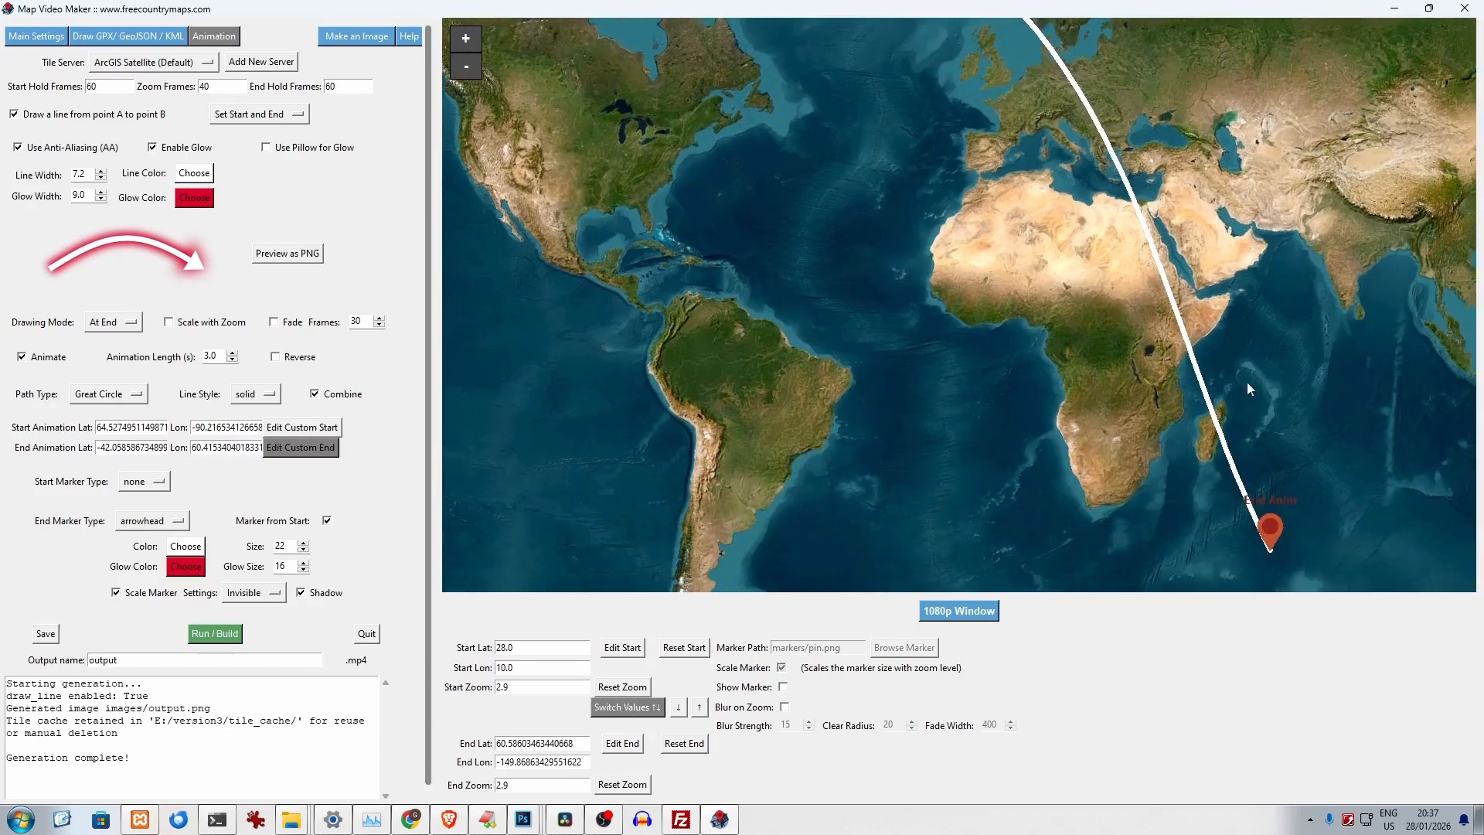
- Set the line's path type to Circular Arc and the drawing mode to Tracking
{"action": "left_click", "coordinate": [110, 395]}
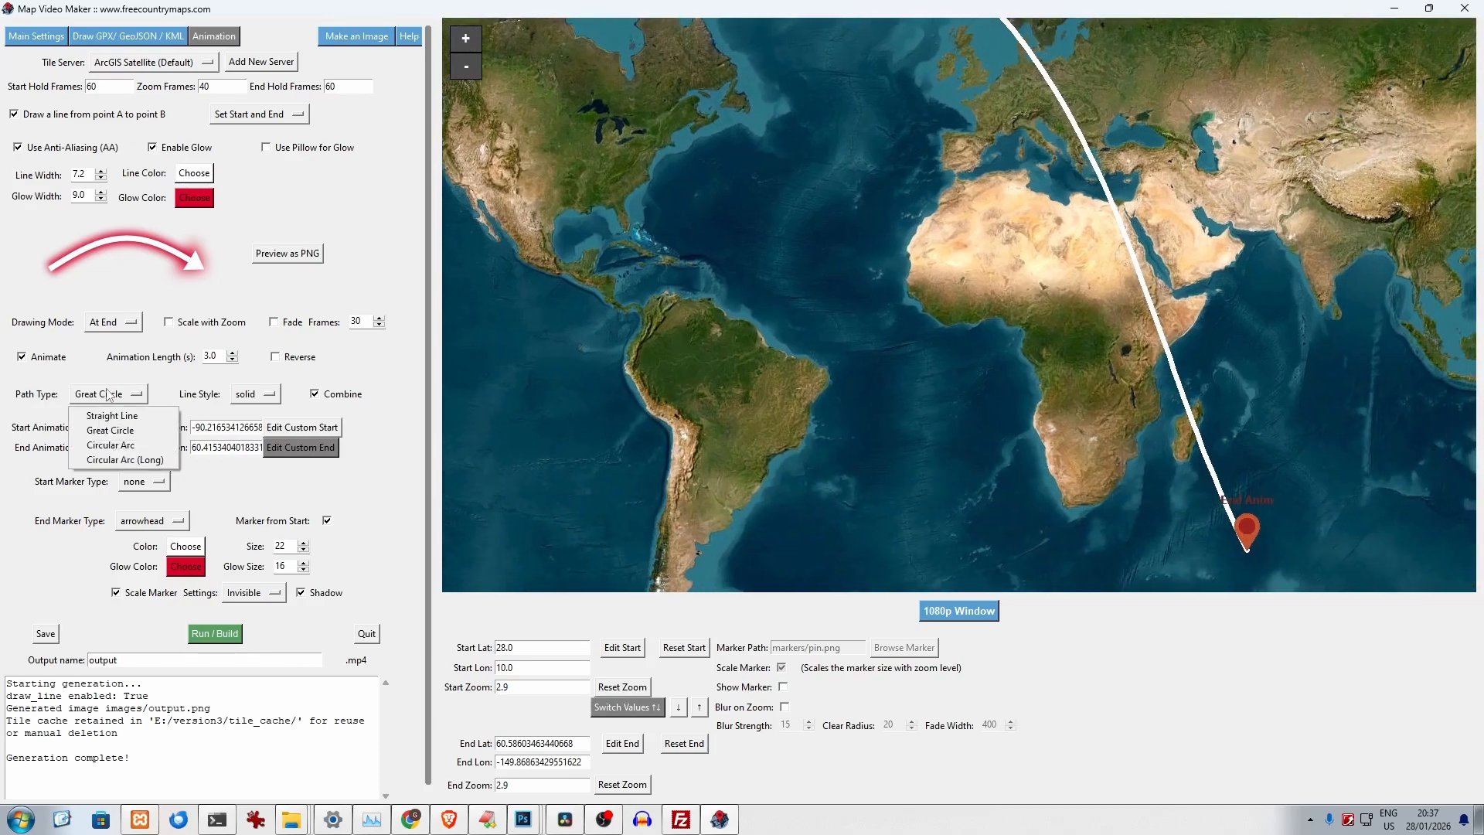
{"action": "left_click", "coordinate": [137, 444]}
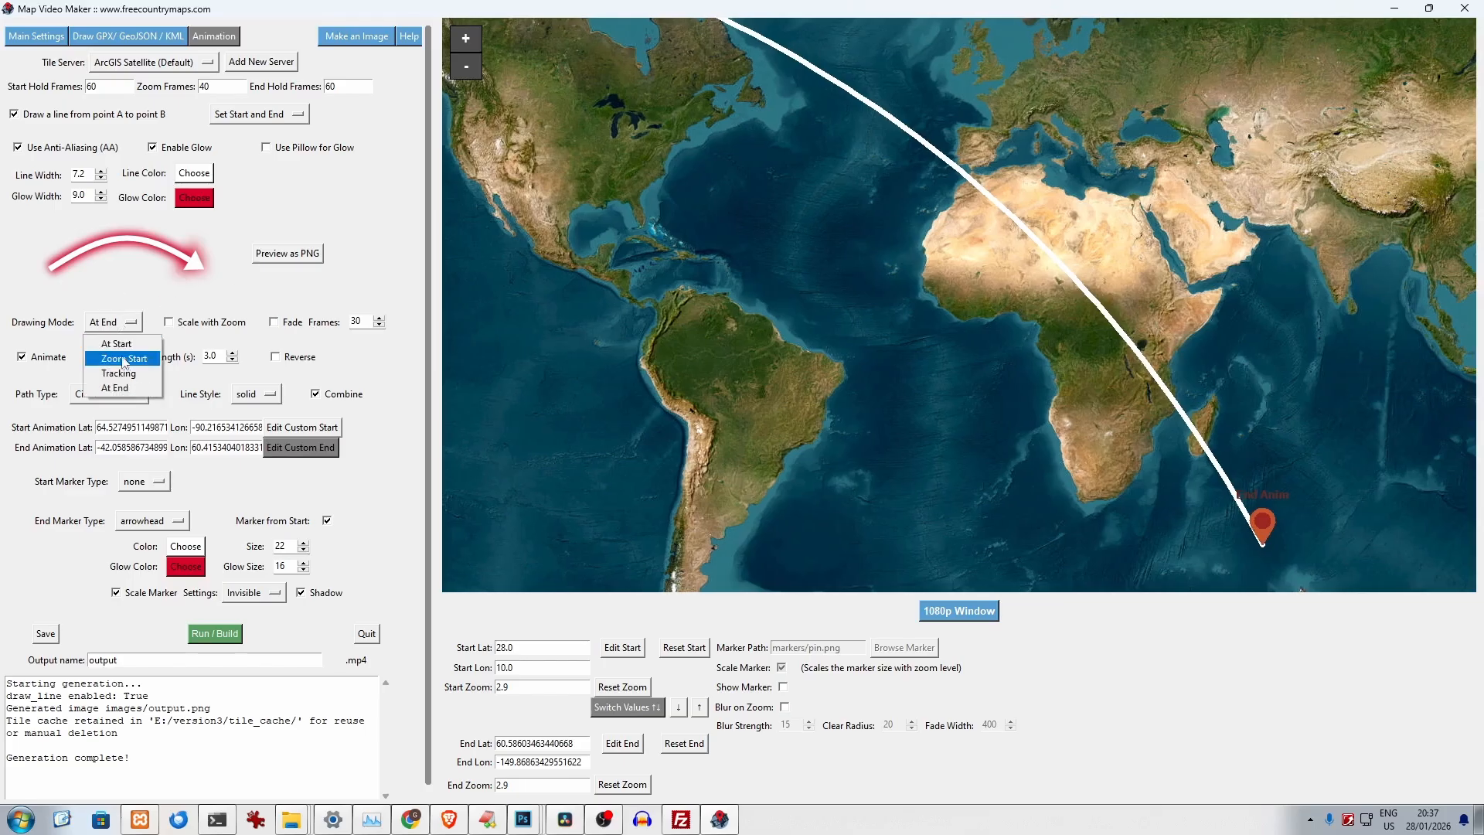
{"action": "left_click", "coordinate": [119, 373]}
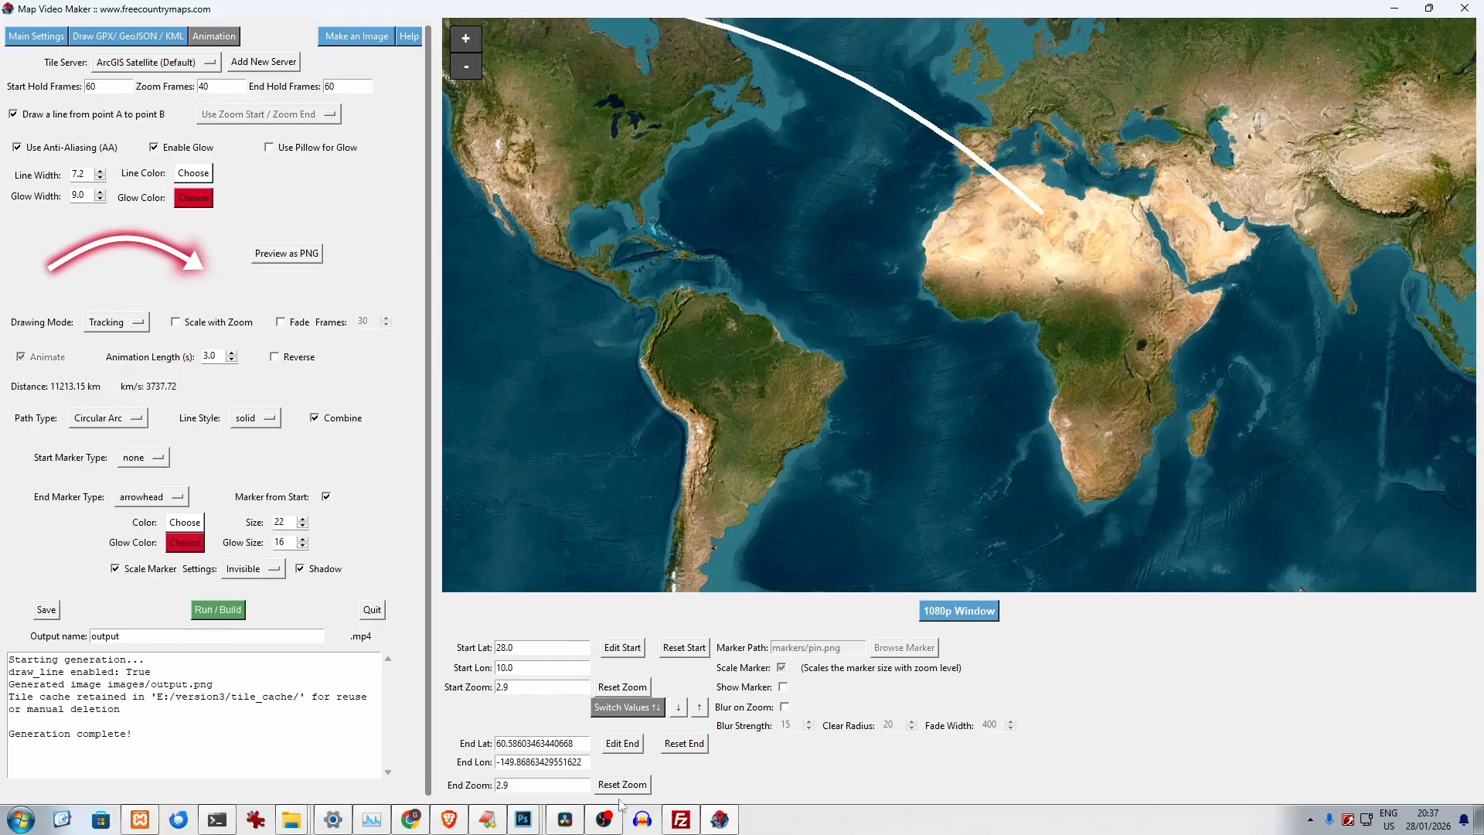